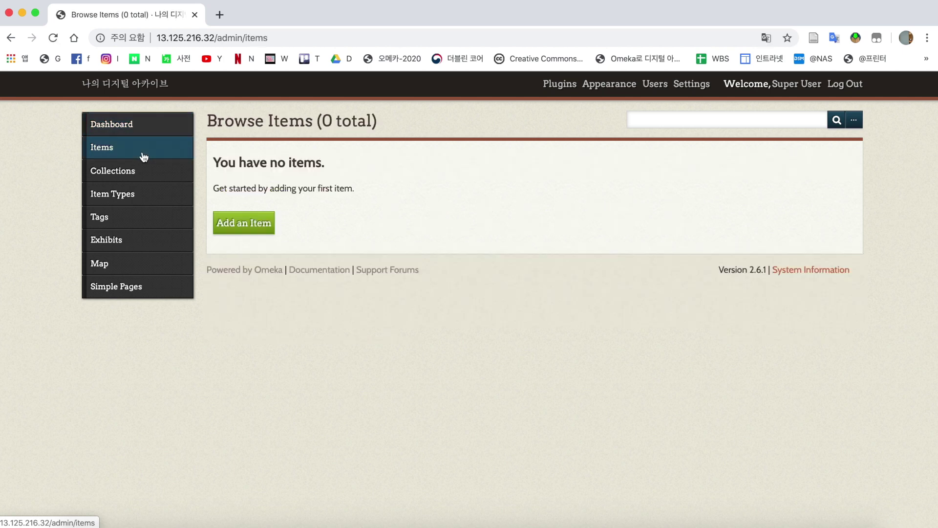
Add a new item with the title "제목"
click(248, 228)
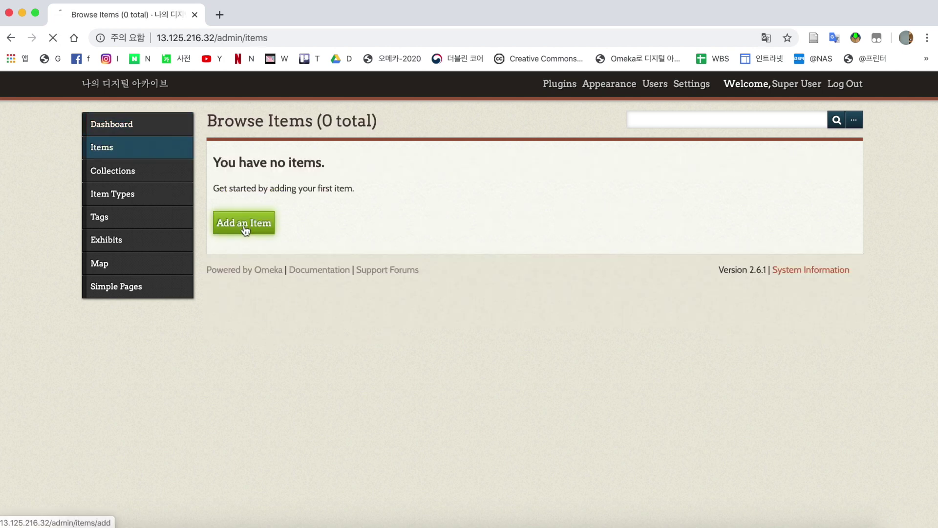
click(394, 309)
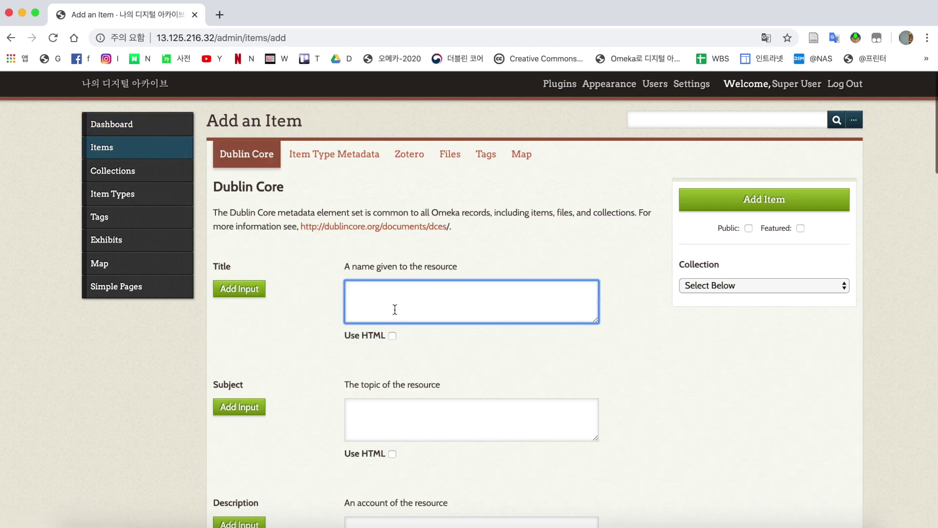
text(제모ㄱ)
click(717, 201)
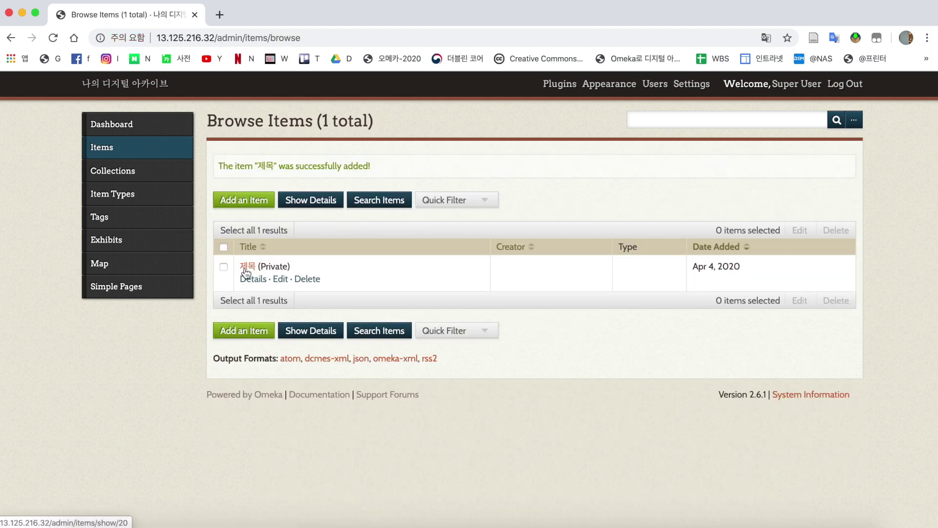
Delete the item "제목" and confirm its removal
click(308, 279)
click(397, 350)
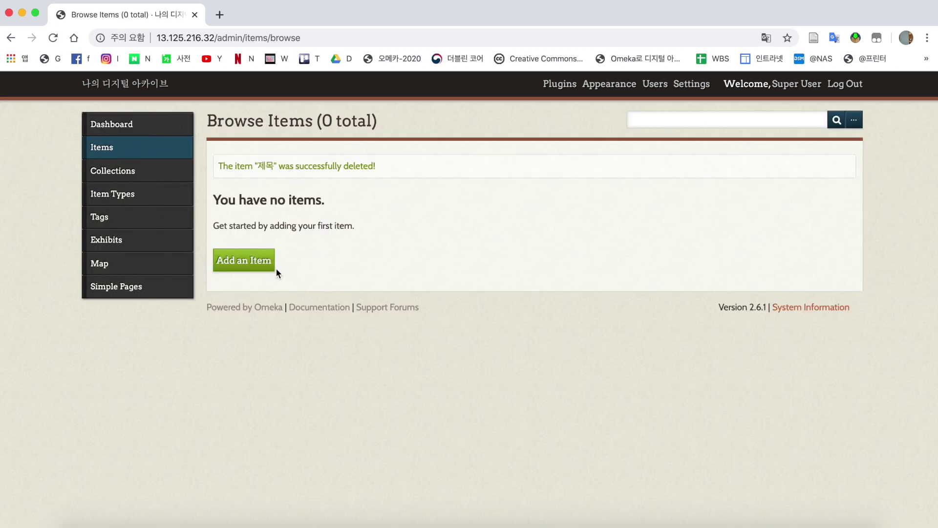
Start a new blank item and look through its Dublin Core fields from Title to Coverage
click(258, 266)
click(405, 295)
click(650, 363)
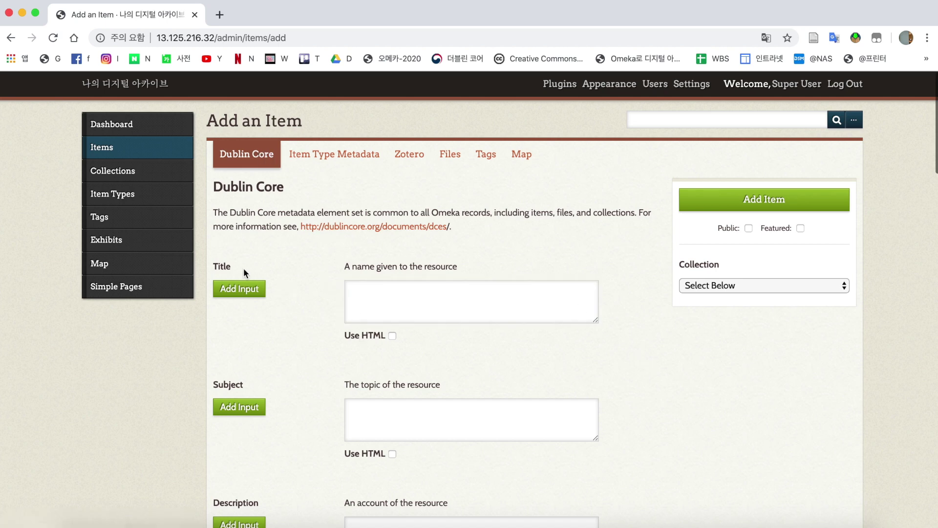
scroll(285, 380, down, 20)
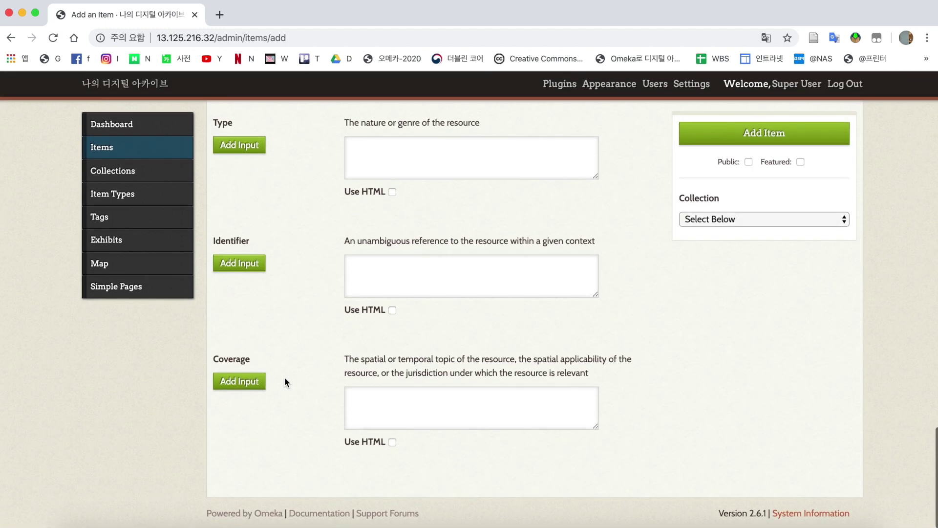
scroll(285, 376, up, 20)
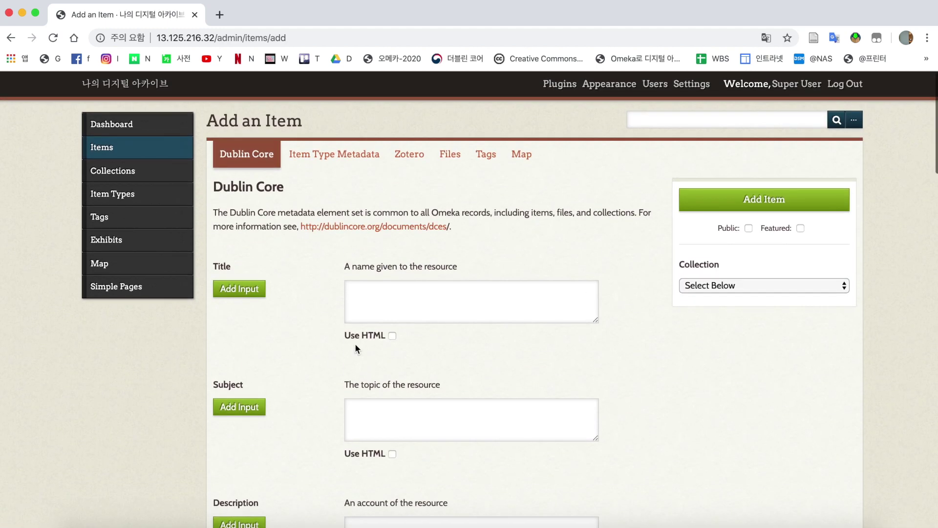
click(433, 312)
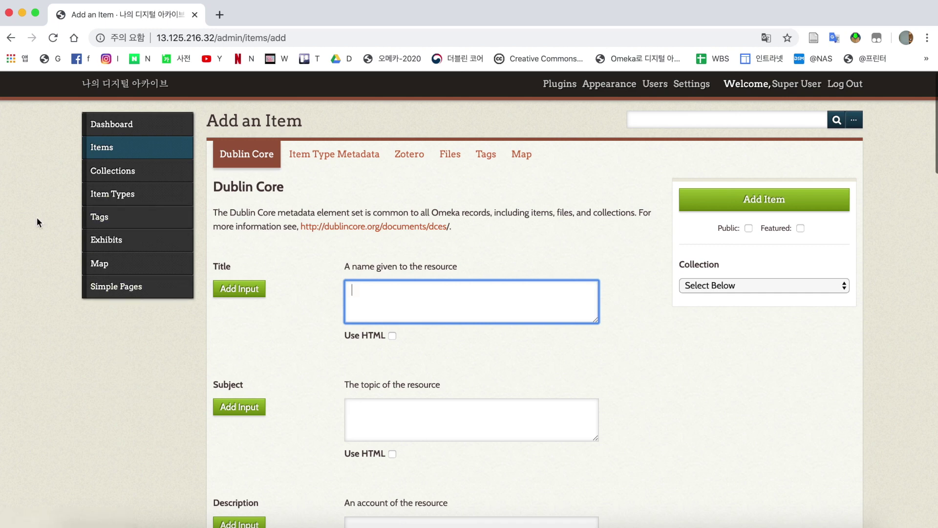
Narrow the browser window to uncover Finder, switch to it and compare the contents of the A_대문 and B_담벼락 folders
drag(1, 183, 203, 183)
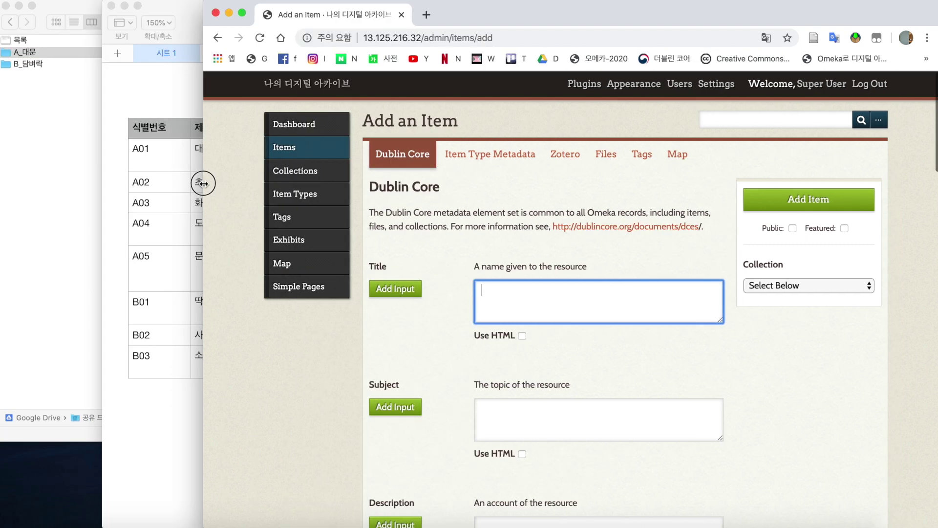
click(47, 156)
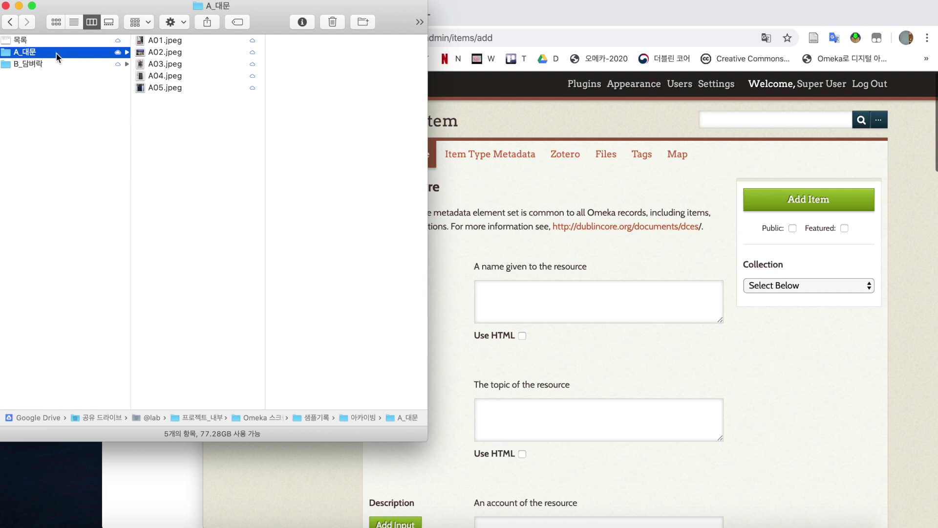
click(84, 64)
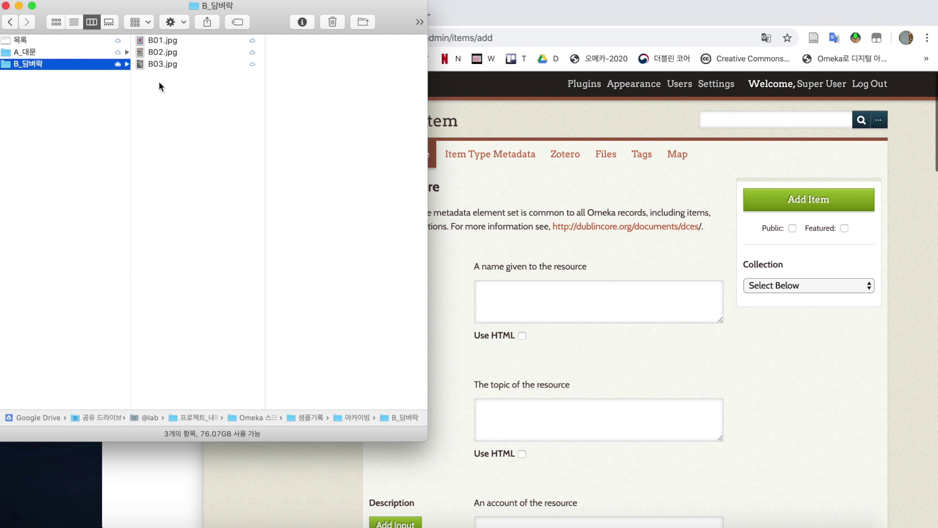
click(75, 52)
click(69, 64)
click(83, 55)
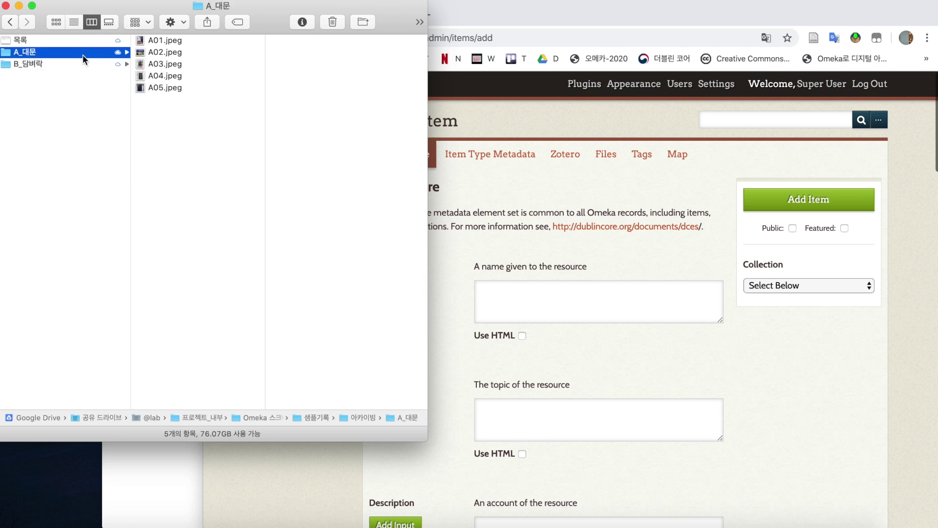
Preview the images A01.jpeg to A05.jpeg in the A_대문 folder one after another
click(159, 41)
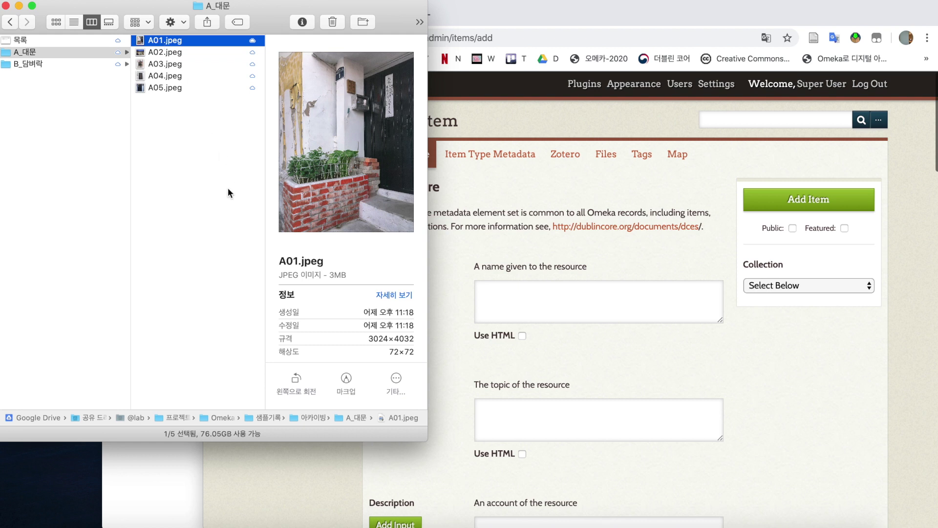
key(Down)
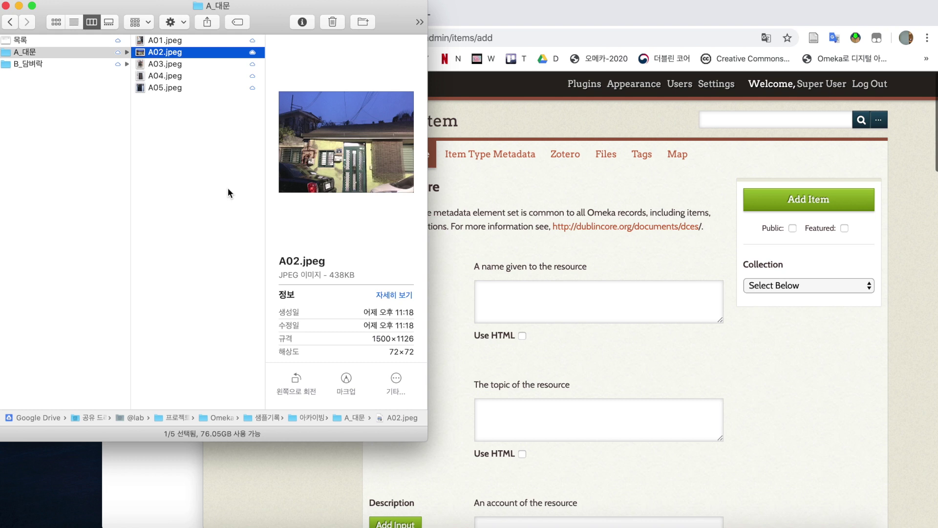
key(Down)
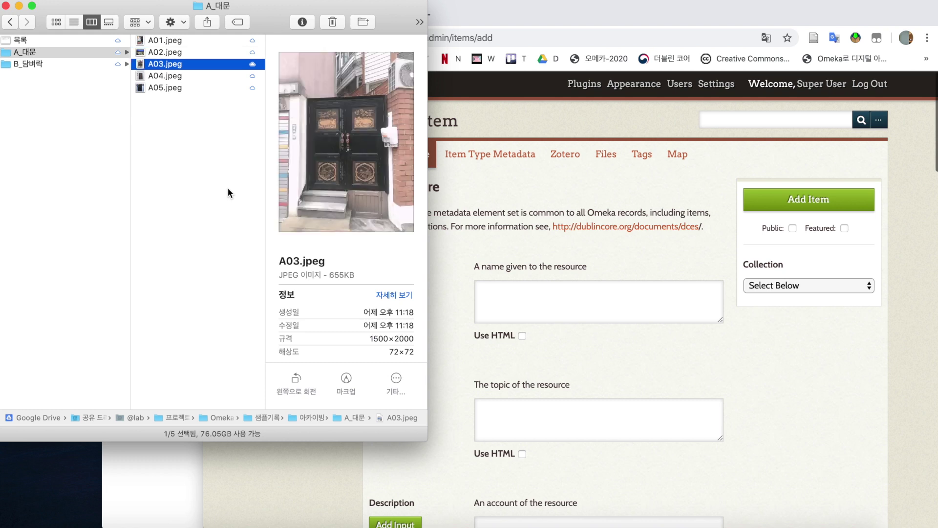
key(Down)
key(Down)
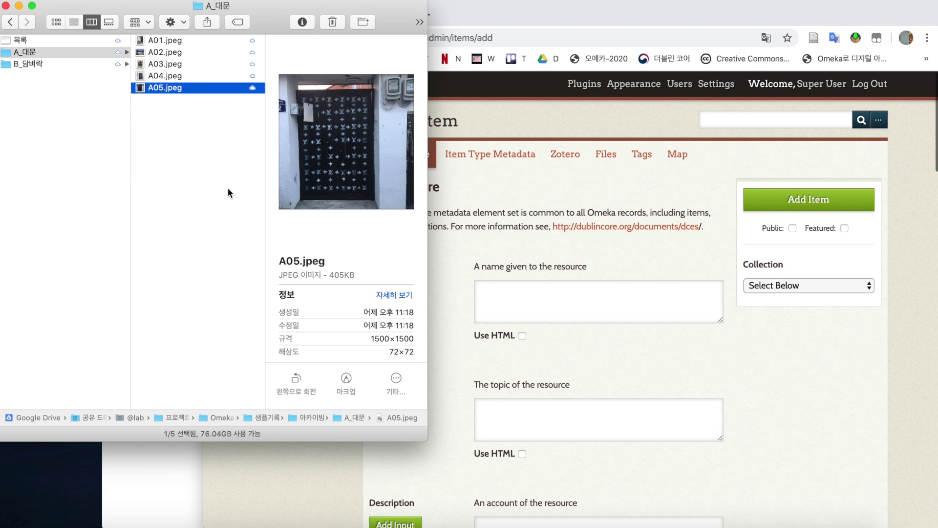
Preview the images B01.jpg to B03.jpg in the B_담벼락 folder one after another
click(87, 65)
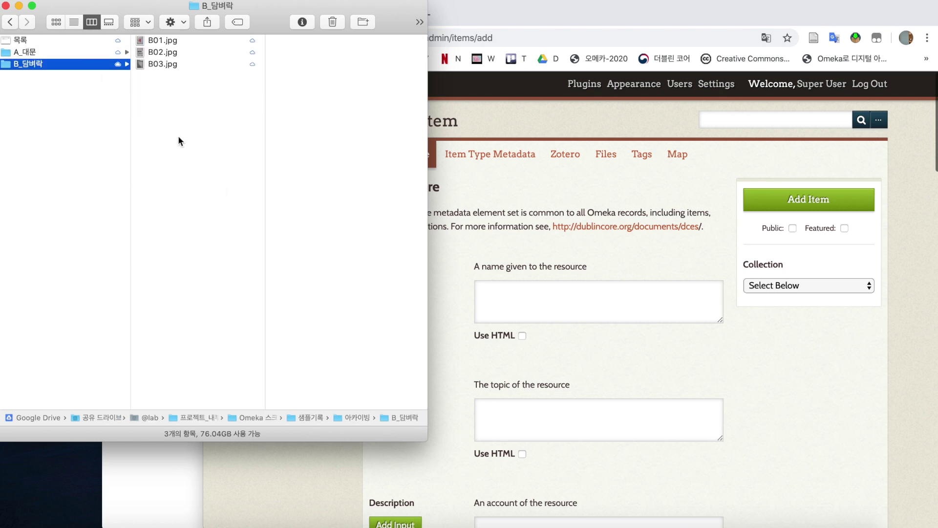
click(207, 42)
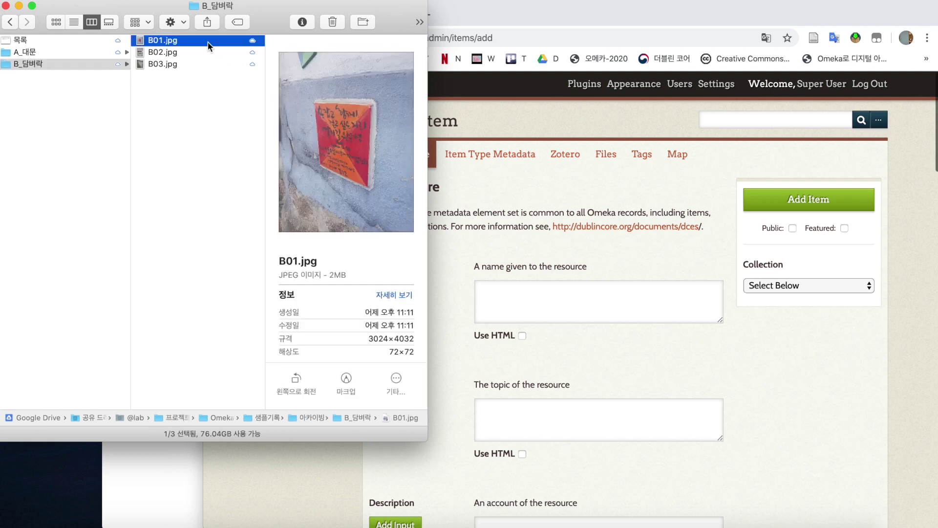
key(Down)
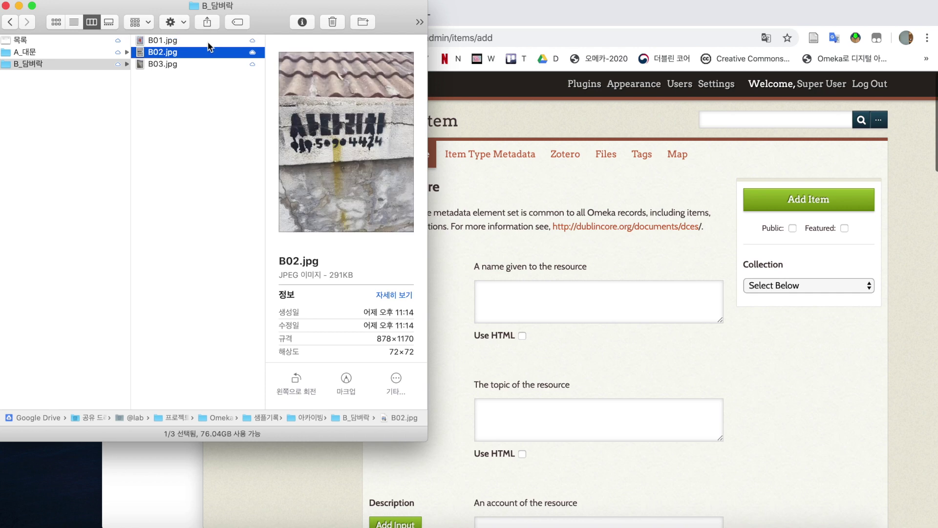
key(Down)
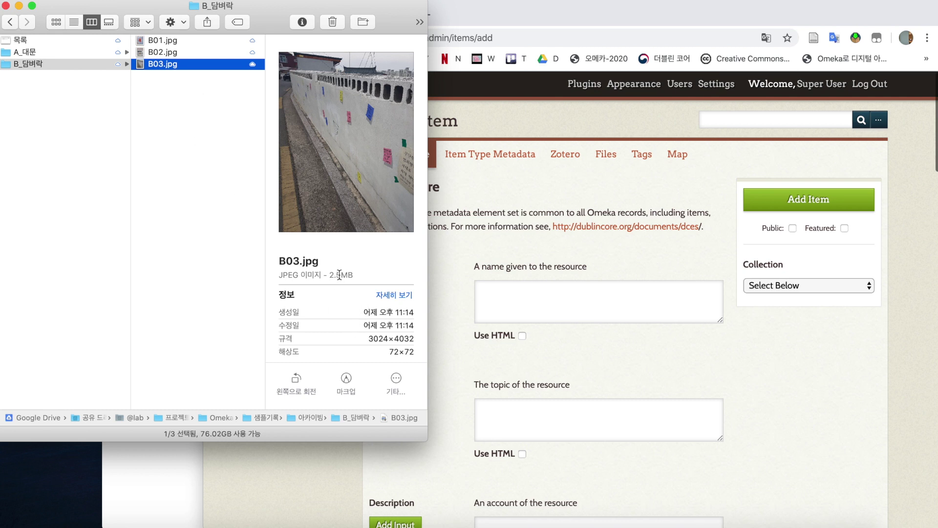
click(180, 189)
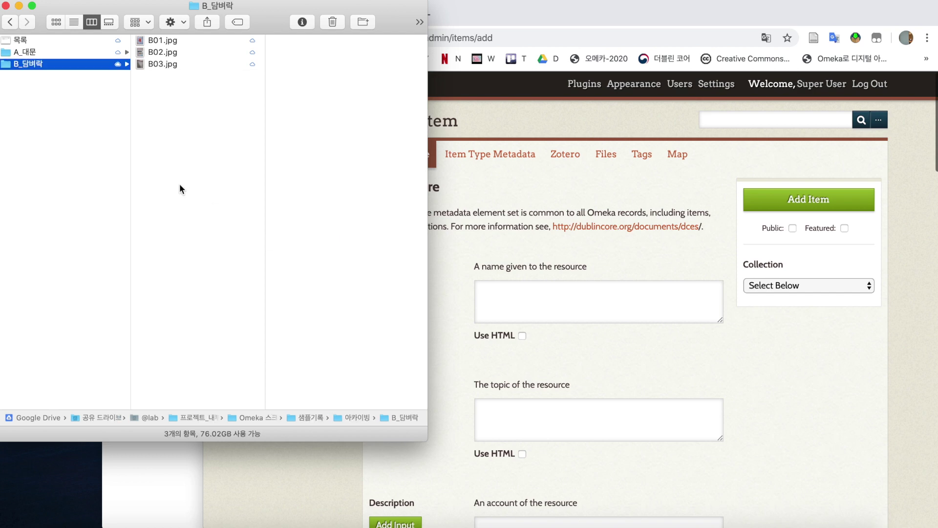
Open the 목록 spreadsheet in Numbers and examine its 식별번호, 제목, 설명 and 생산자 columns
click(63, 53)
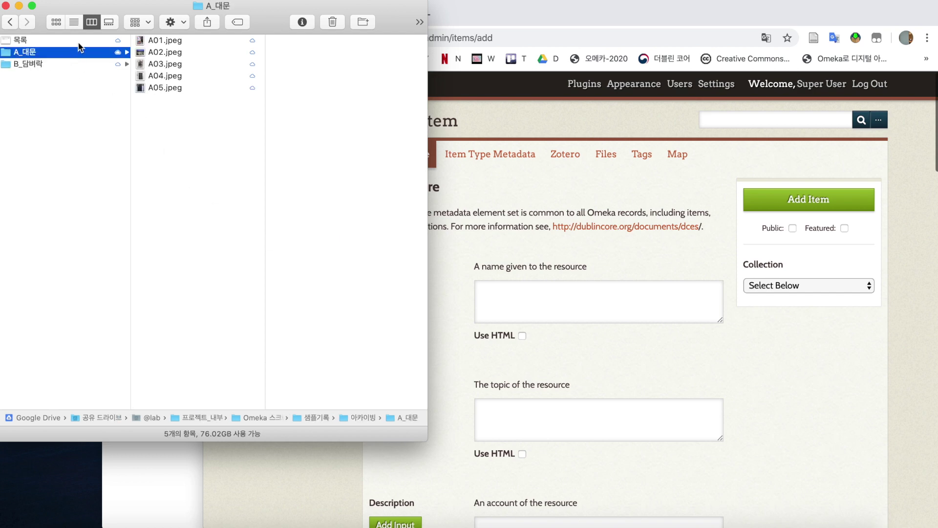
click(79, 43)
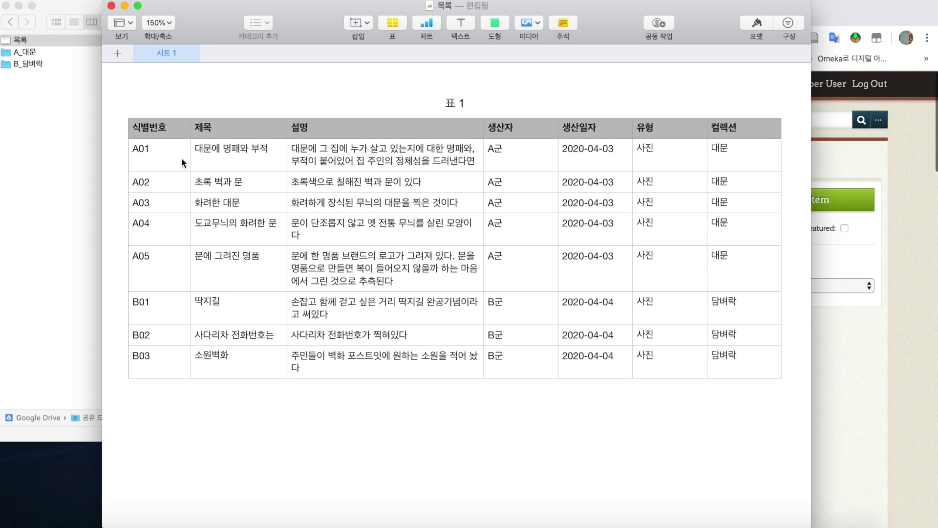
click(313, 138)
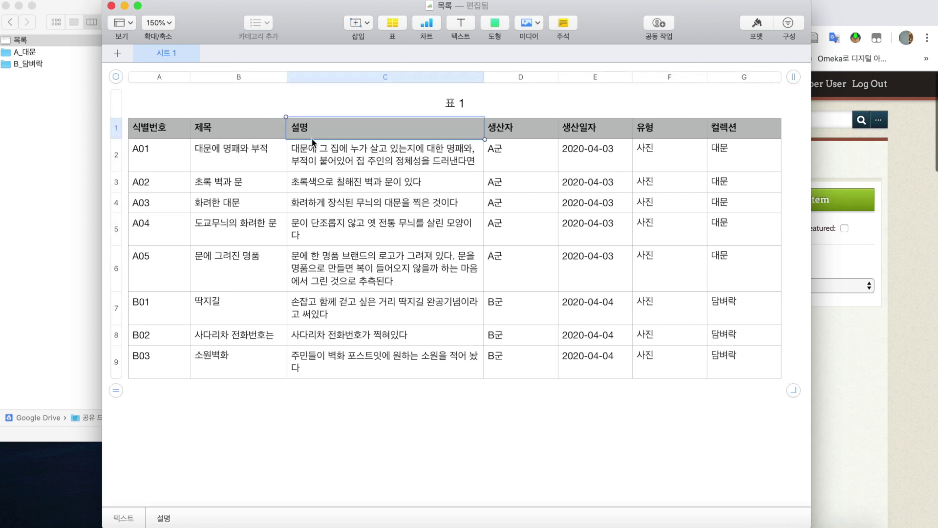
click(163, 148)
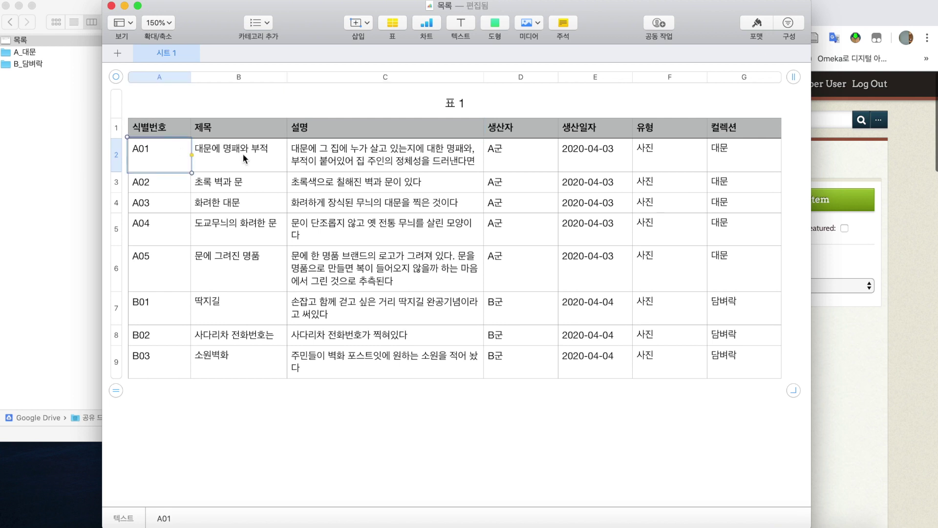
click(242, 154)
click(326, 161)
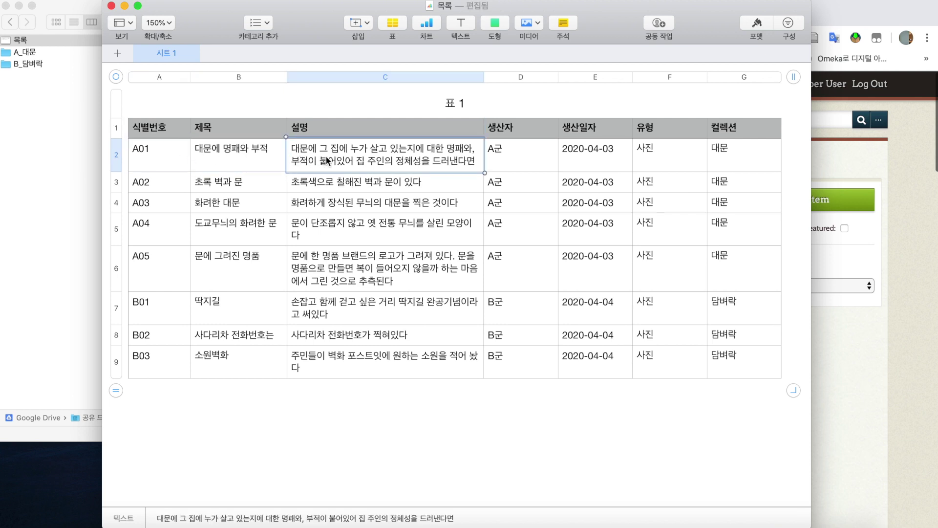
click(500, 155)
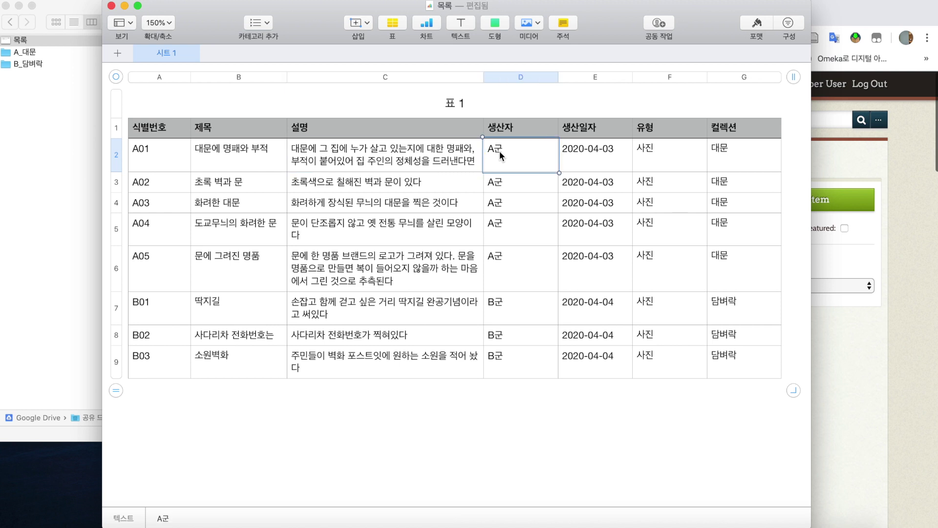
drag(507, 298, 511, 358)
Examine the 생산일자, 유형 and 컬렉션 columns for the A and B records, and clear the table selection
click(586, 157)
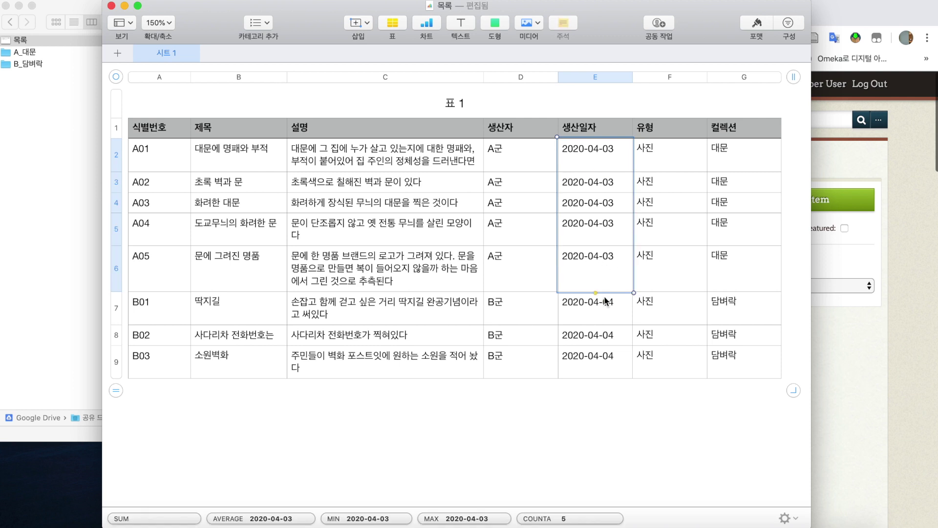
drag(601, 302, 609, 359)
click(664, 150)
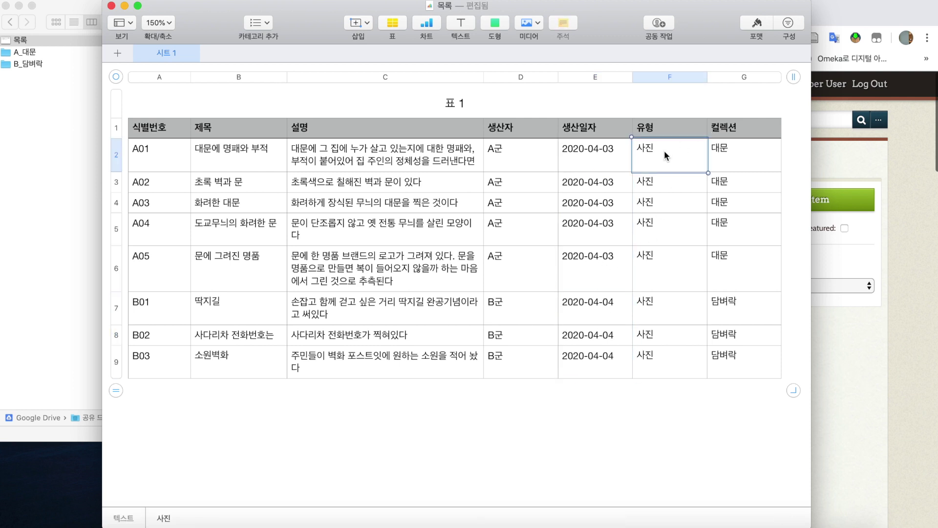
shift+click(664, 348)
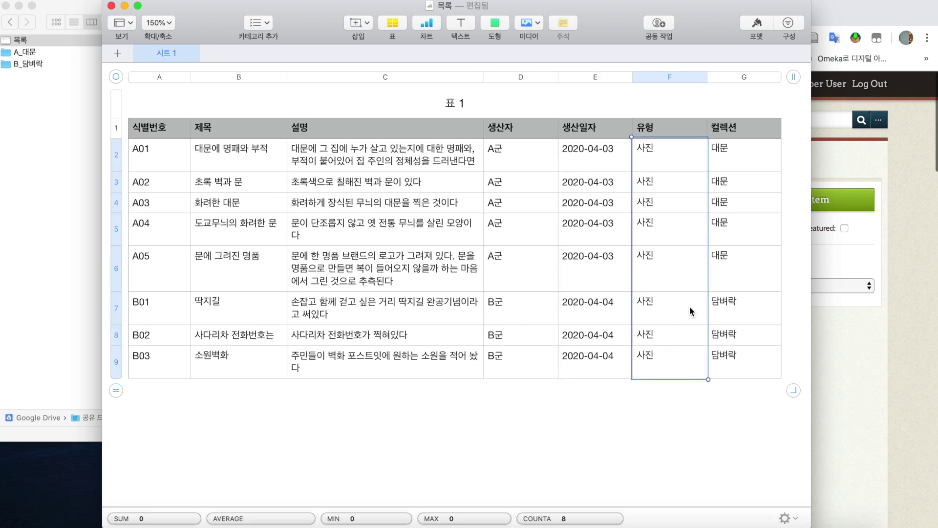
click(726, 157)
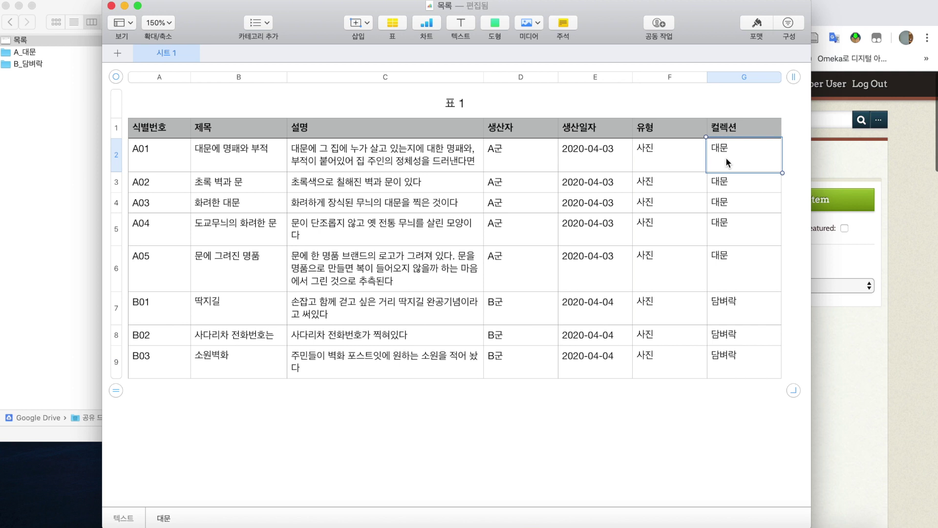
shift+click(744, 263)
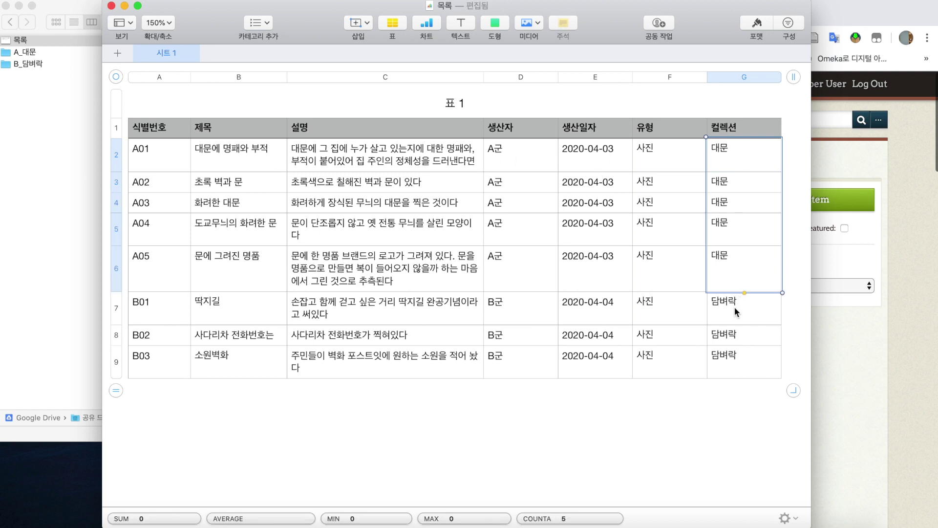
drag(734, 306, 740, 356)
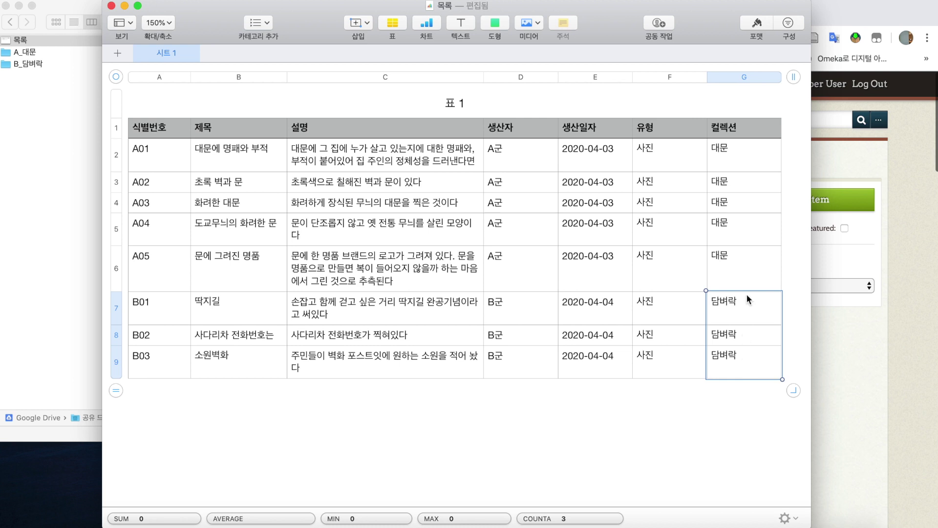
click(746, 239)
click(738, 167)
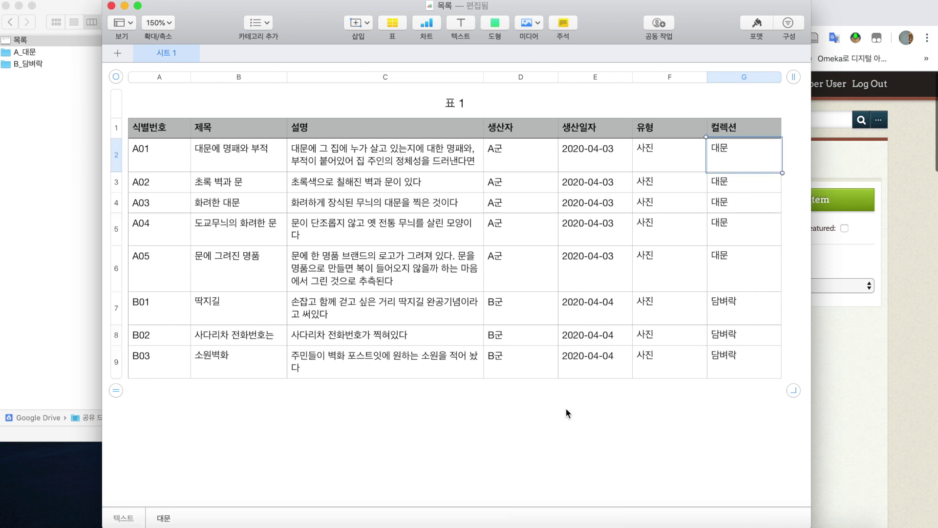
click(532, 472)
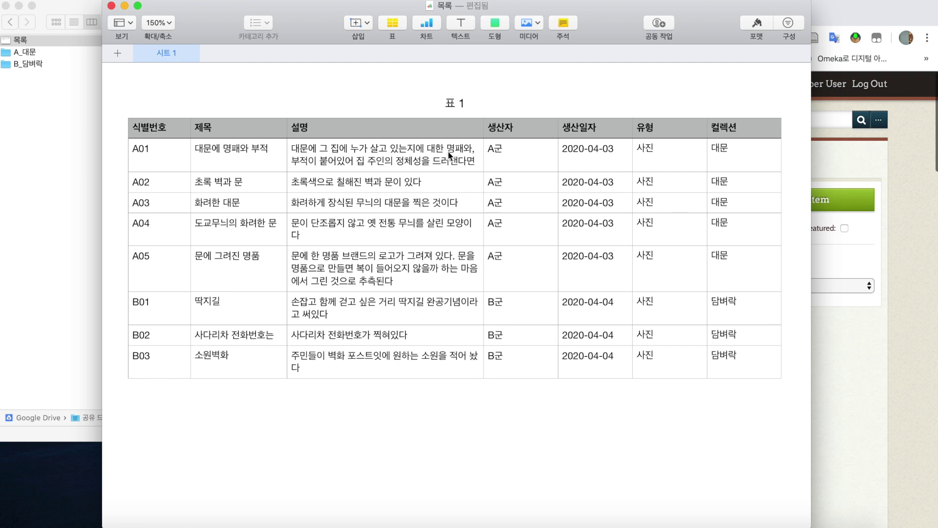
Open the A_대문 folder and select the image A01.jpeg
click(62, 151)
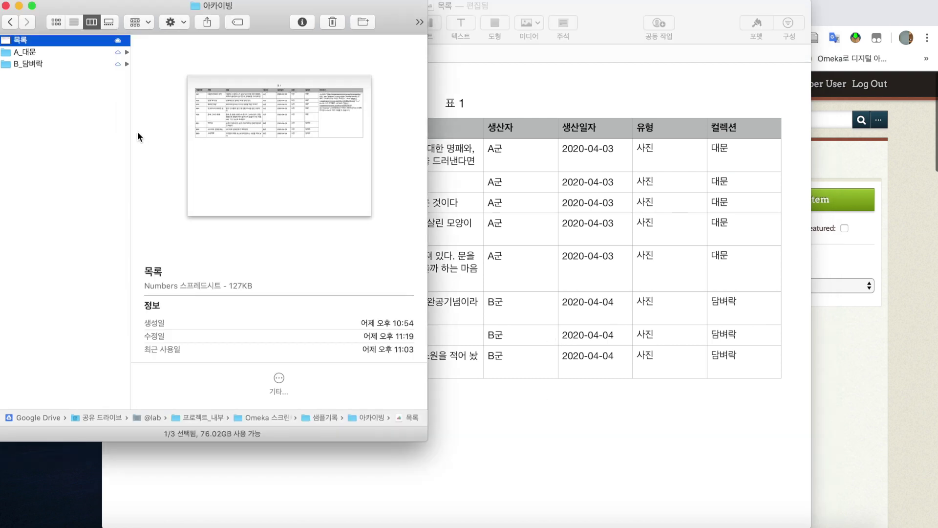
click(40, 51)
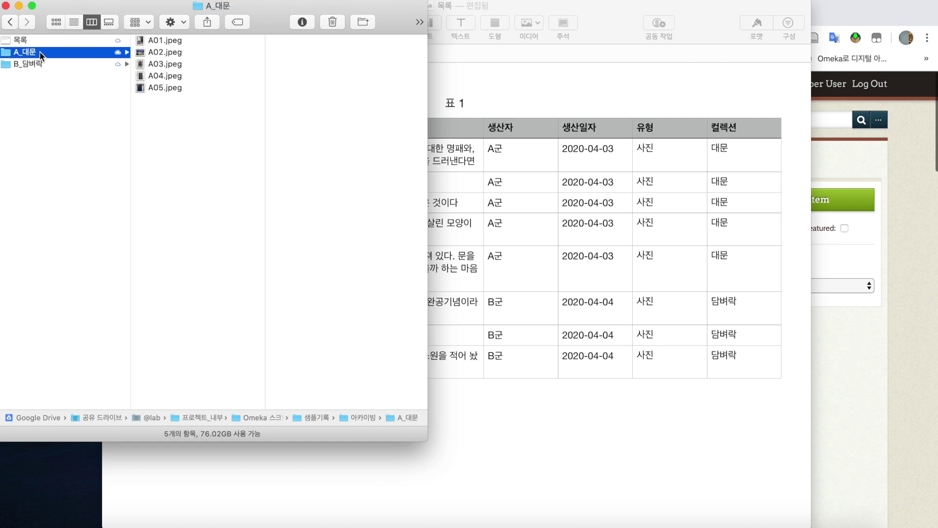
click(165, 40)
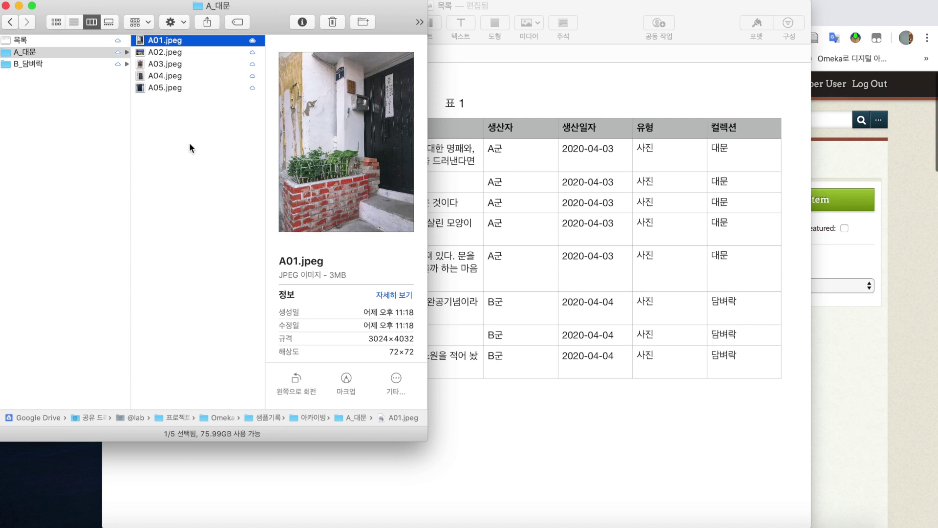
key(Return)
key(Right)
key(BackSpace)
key(BackSpace)
key(BackSpace)
click(571, 253)
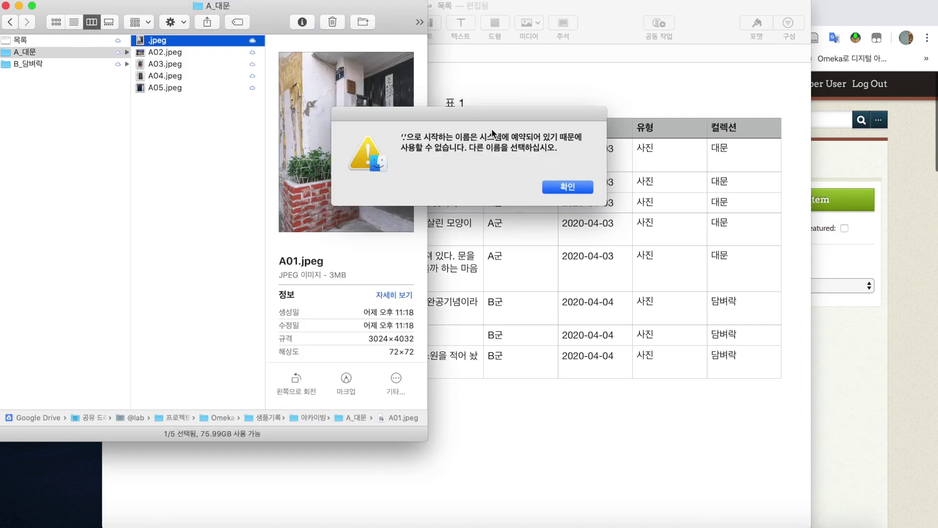
click(561, 184)
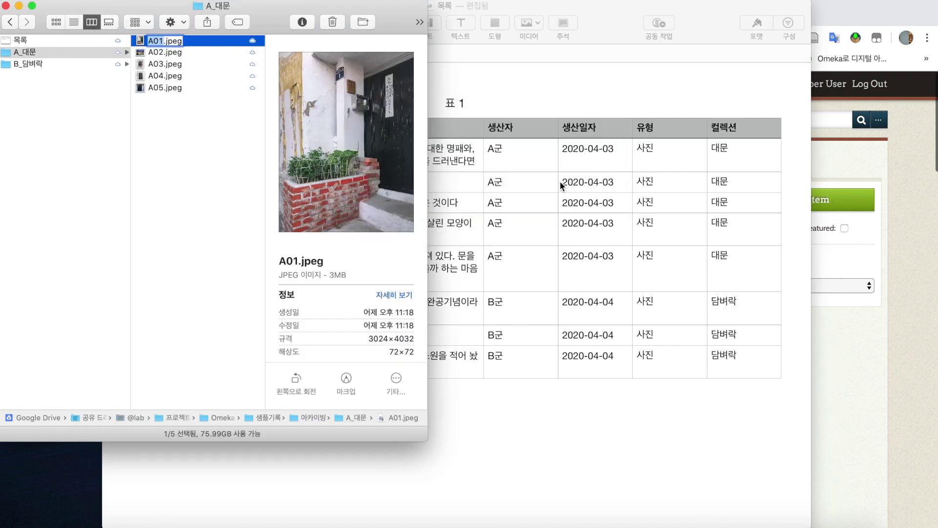
Rename the A01.jpeg image as "대문에 명패와 부적", keeping the .jpeg extension
text(대문에)
text( 명패와 부적)
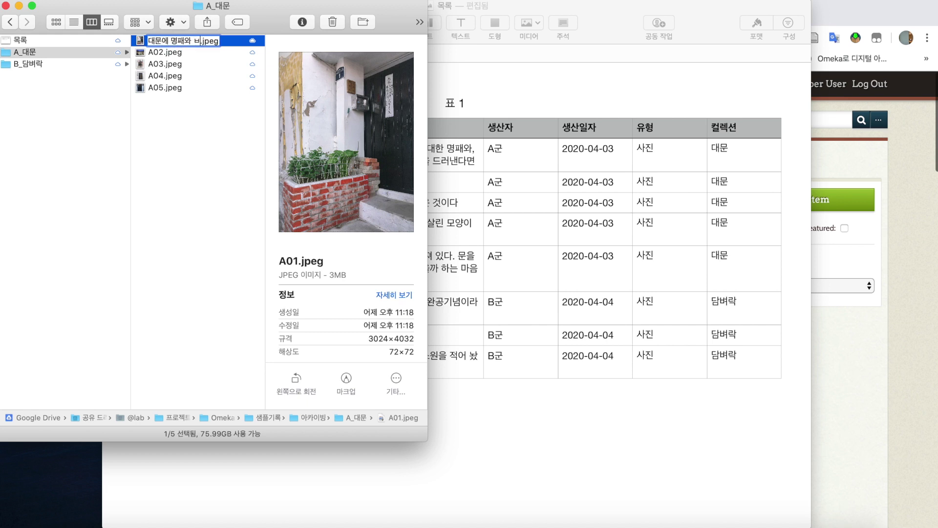
key(Return)
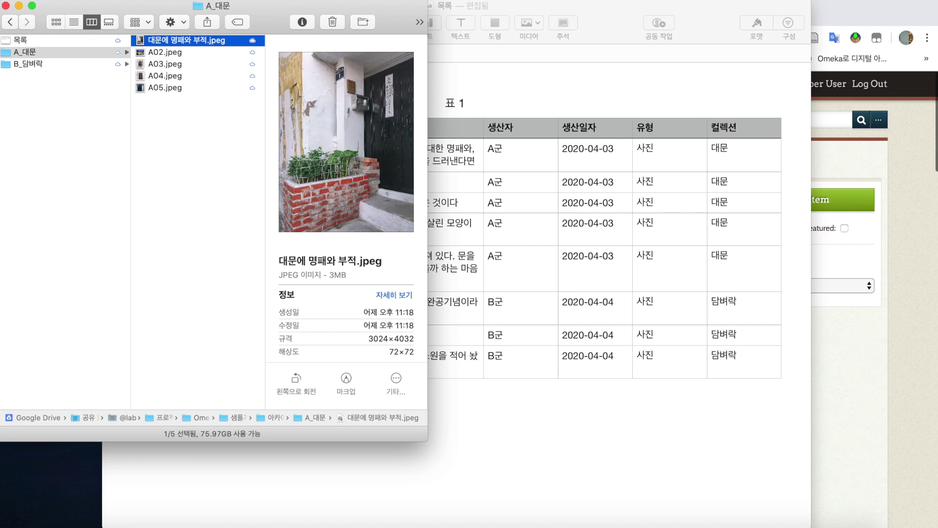
Rename the same image in the A_대문 folder as p0000001, keeping the .jpeg extension
key(Return)
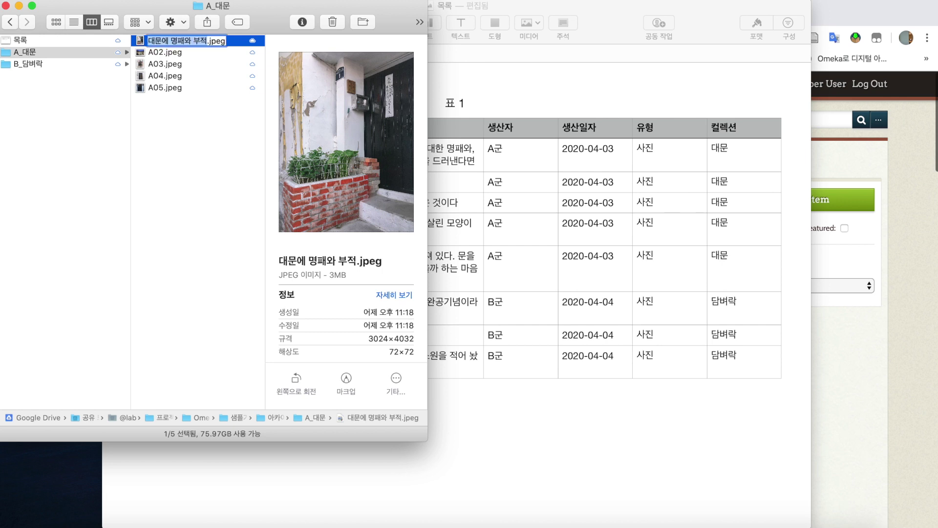
text(p)
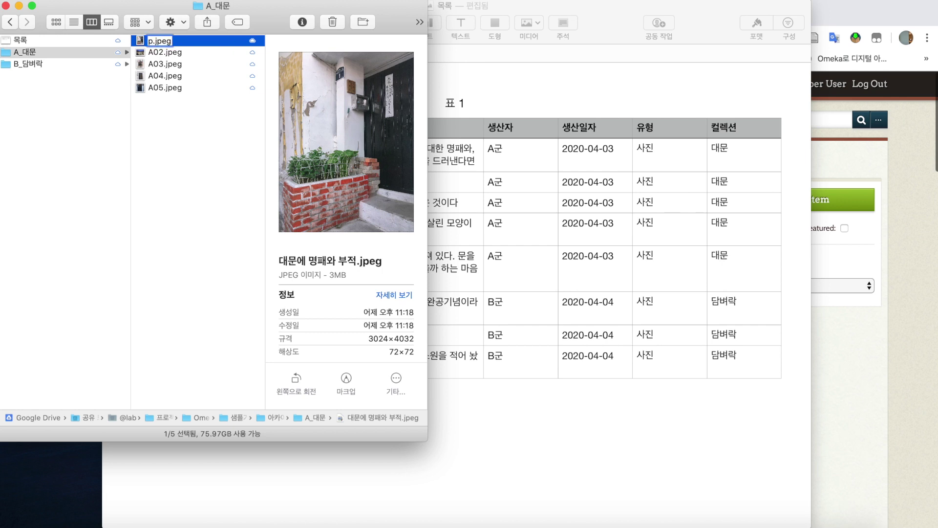
text(0000001)
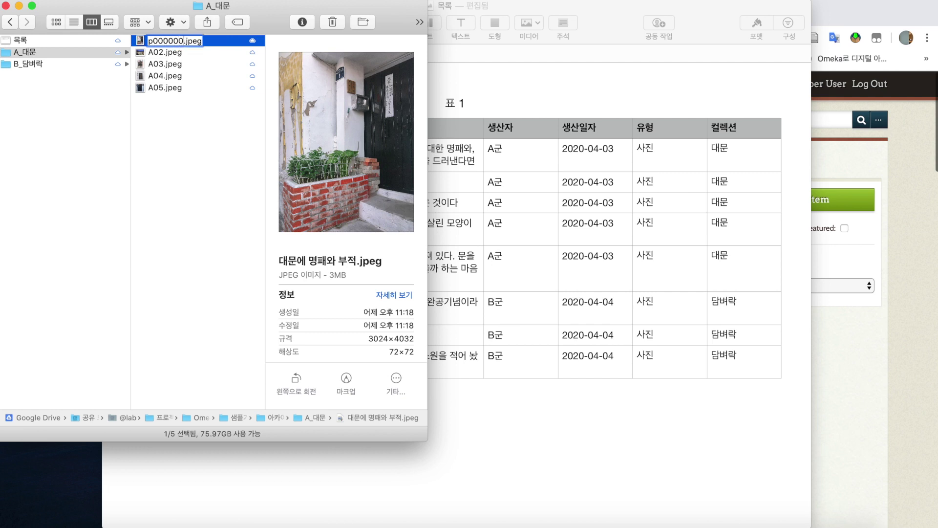
key(Return)
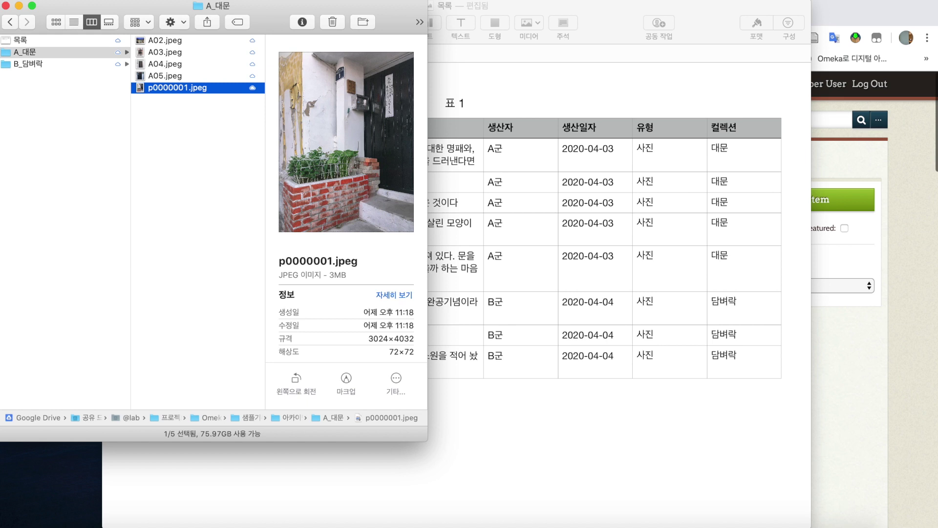
Restore the image's file name to A01.jpeg so that it matches its 식별번호
key(Return)
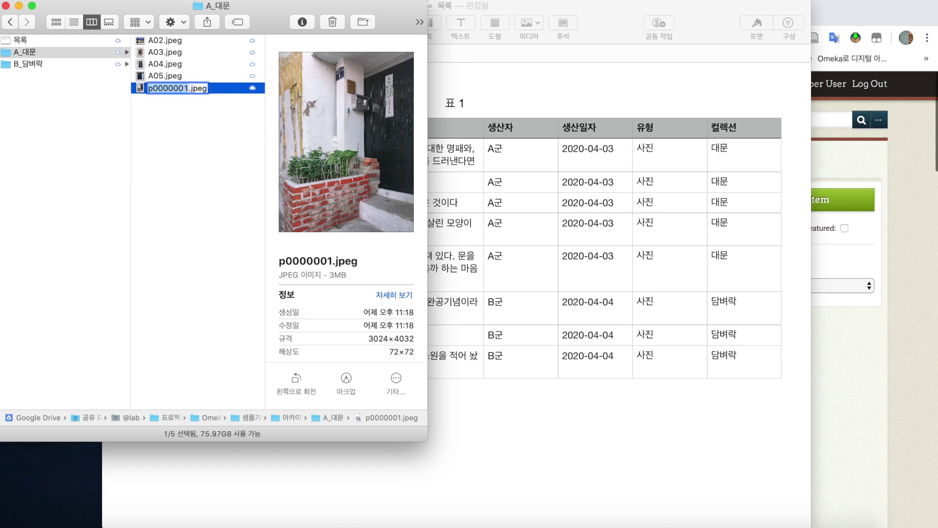
text(A)
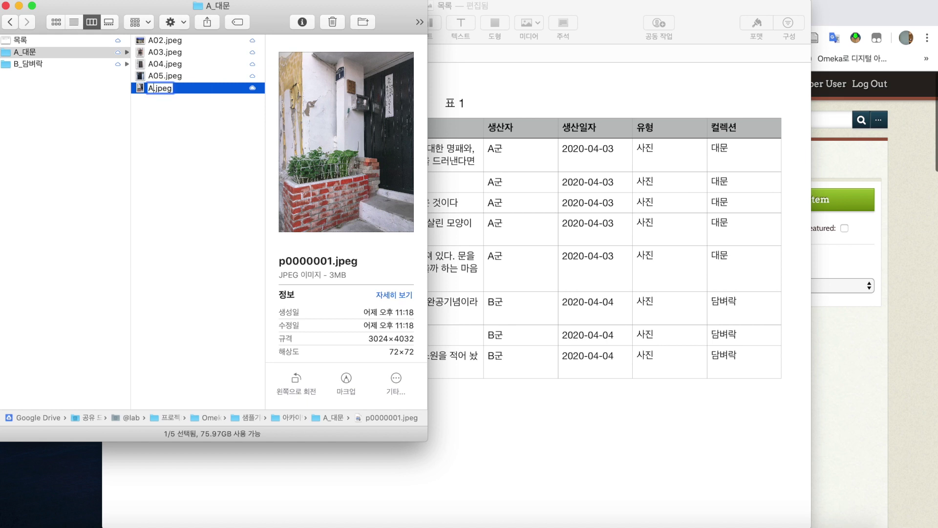
text(01)
key(Return)
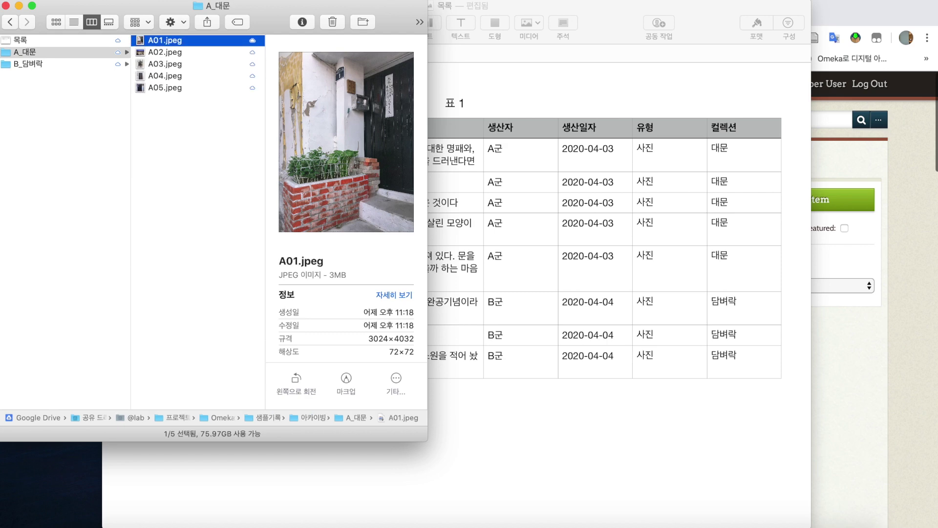
Compare the 식별번호 entries in the 목록 spreadsheet with the file names in the B_담벼락 and A_대문 folders
click(654, 229)
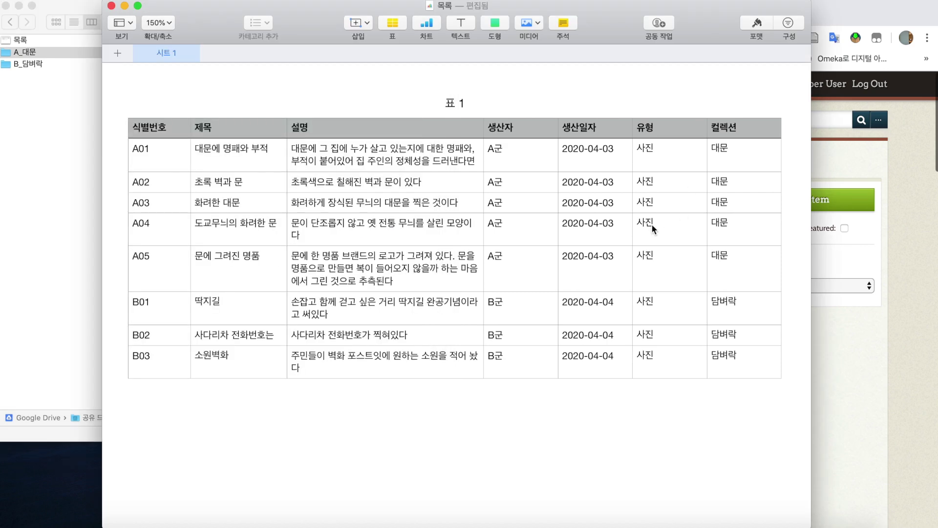
click(158, 152)
click(48, 147)
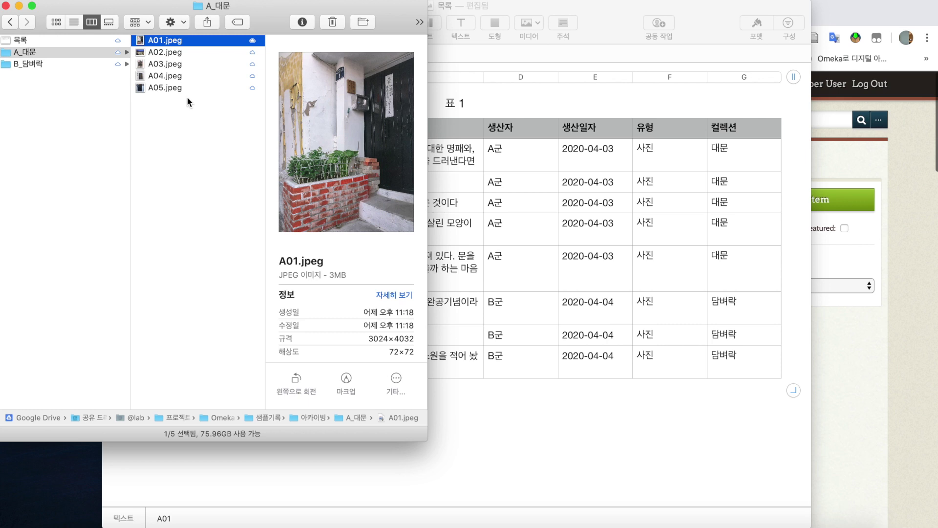
click(97, 64)
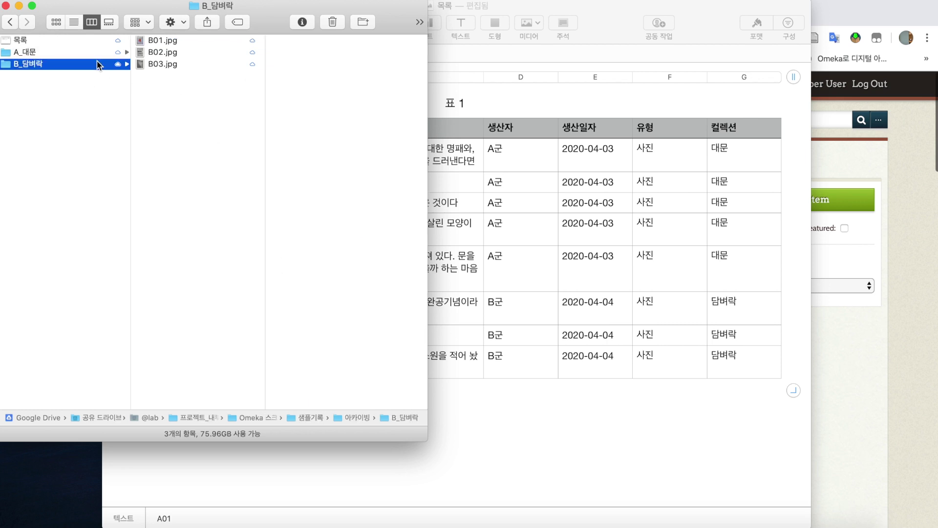
click(74, 52)
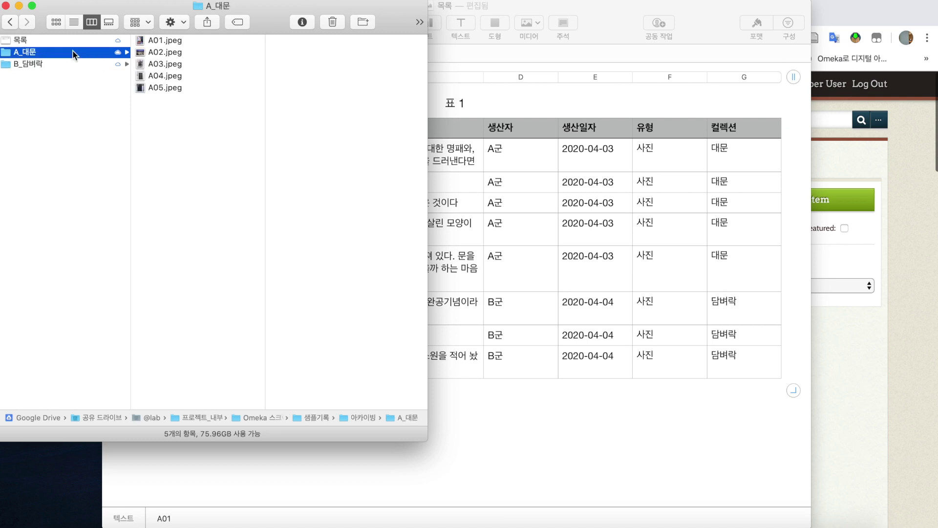
drag(169, 154, 156, 22)
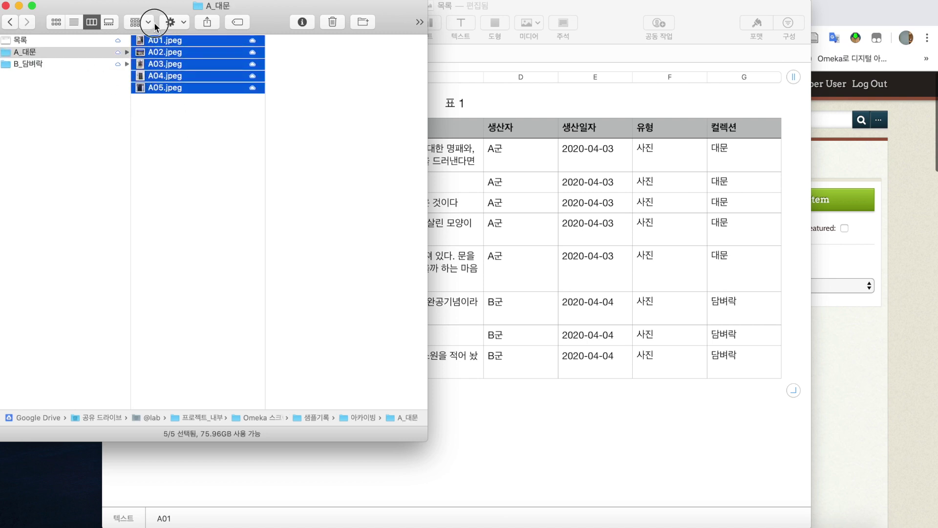
click(191, 148)
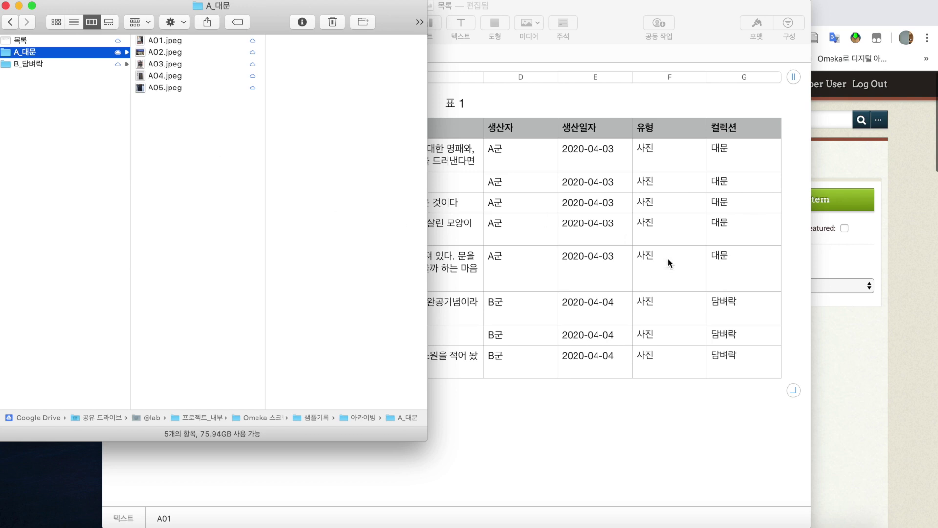
drag(179, 118, 162, 40)
click(189, 187)
drag(189, 178, 166, 44)
click(182, 245)
drag(183, 249, 171, 29)
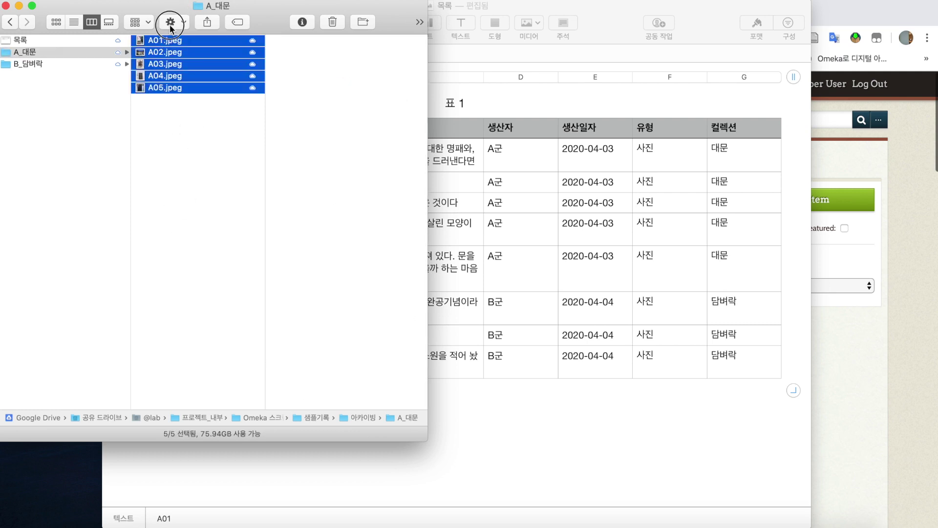
click(192, 200)
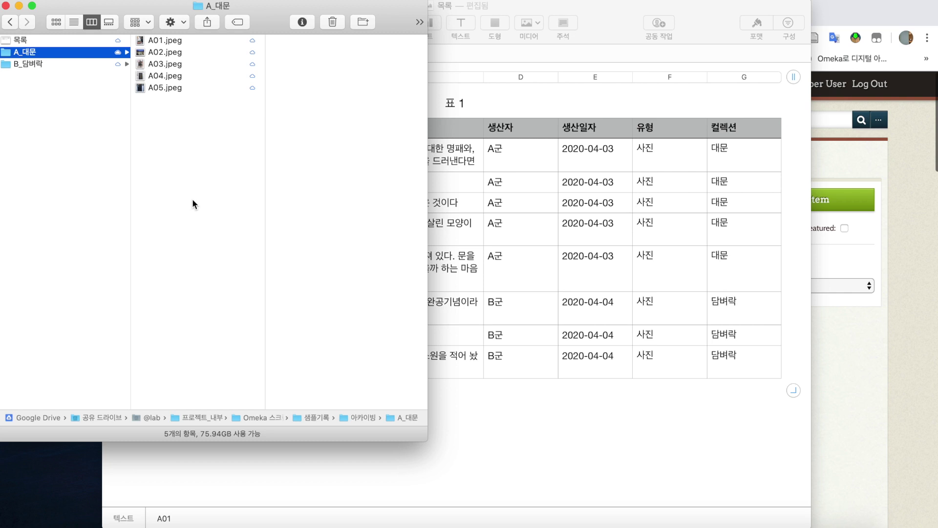
Review the 목록 file alongside the images in the A_대문 folder
click(45, 41)
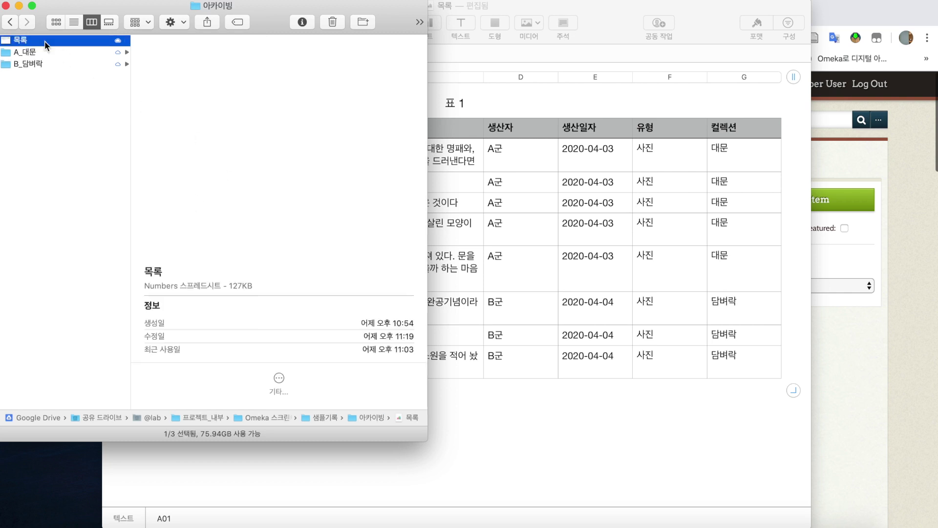
click(47, 53)
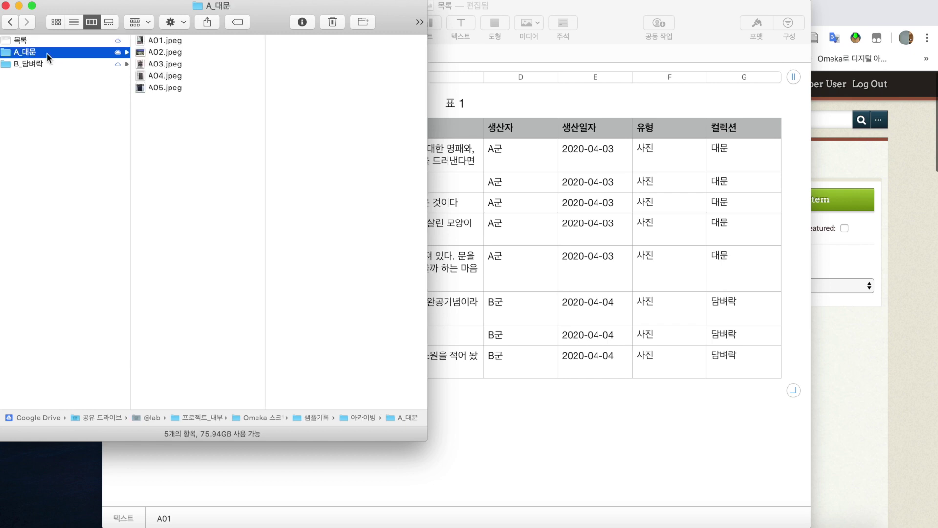
click(175, 43)
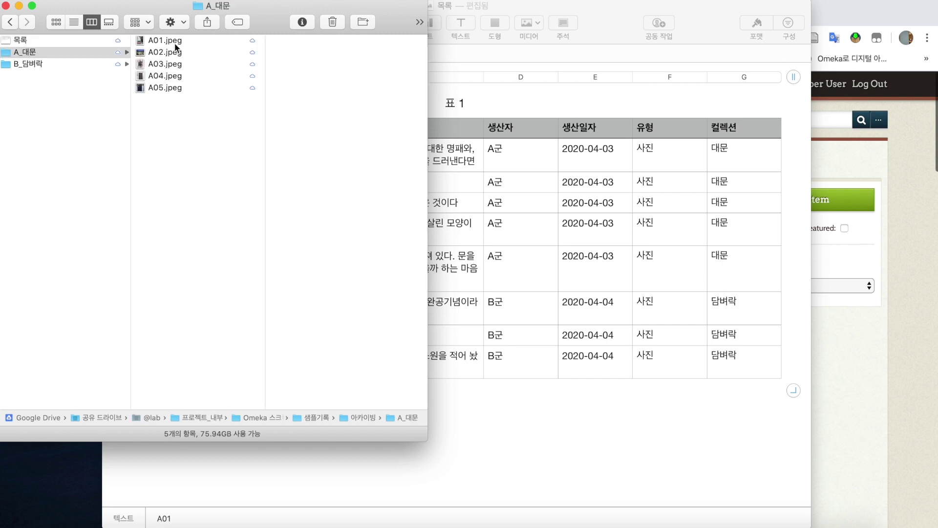
click(67, 41)
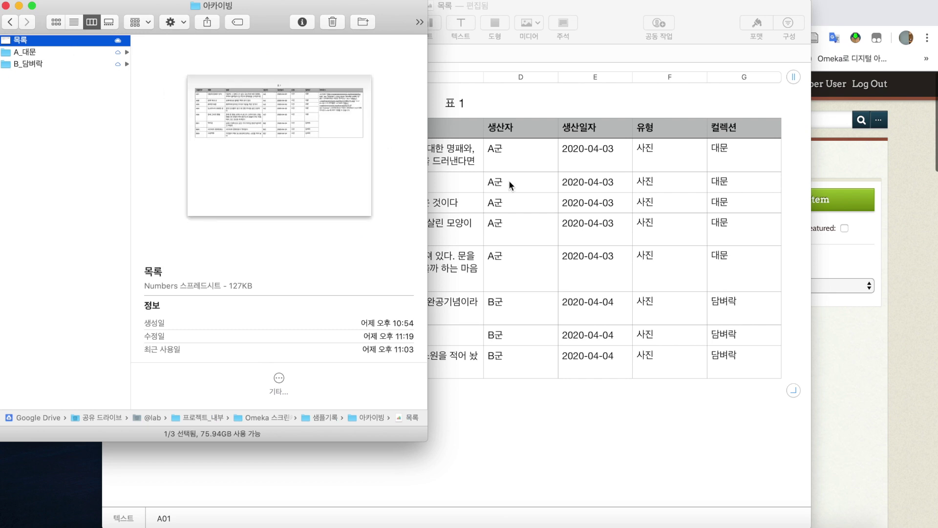
Switch to the Omeka item form in Chrome and narrow its window so the spreadsheet's 식별번호 and 제목 columns stay visible
click(509, 180)
click(824, 353)
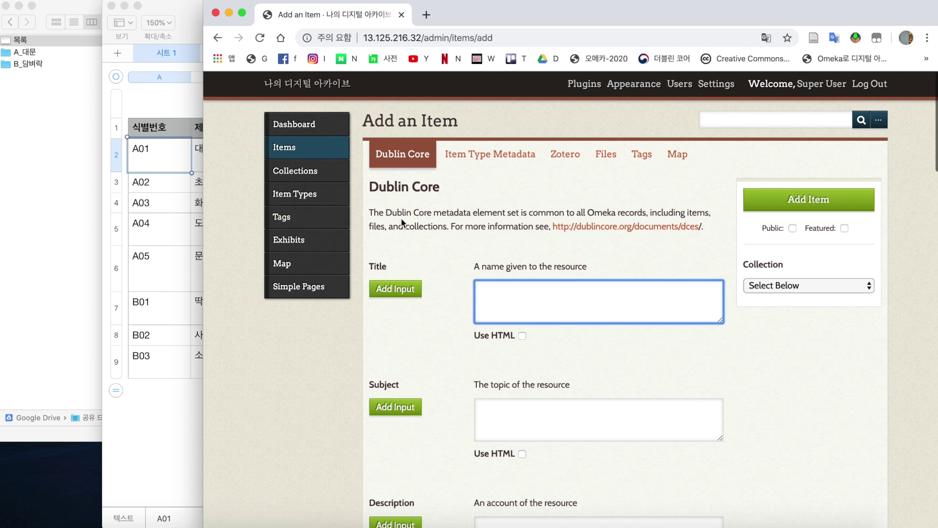
drag(202, 184, 312, 172)
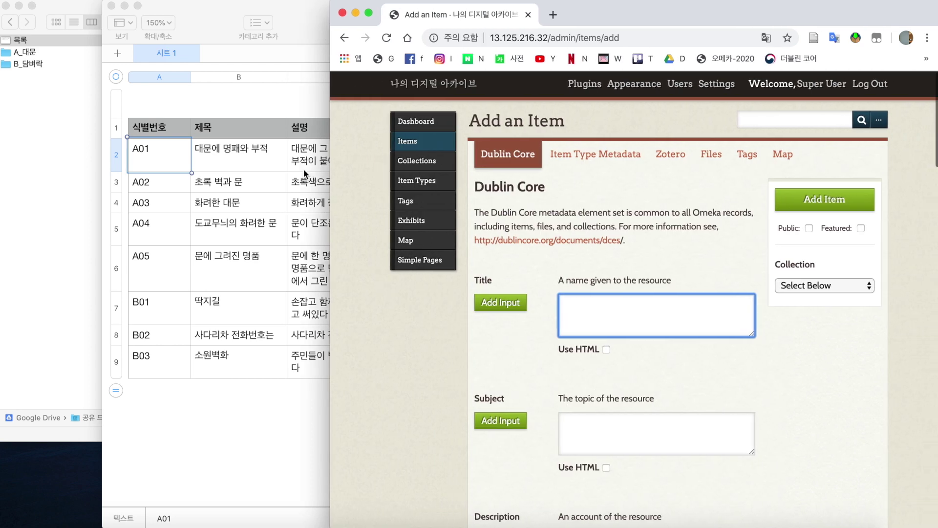
text(A01)
key(BackSpace)
key(BackSpace)
key(BackSpace)
text(A01)
key(BackSpace)
key(BackSpace)
key(BackSpace)
Copy record A01's title "대문에 명패와 부적" from the spreadsheet into the new item's Title field
click(238, 154)
click(237, 154)
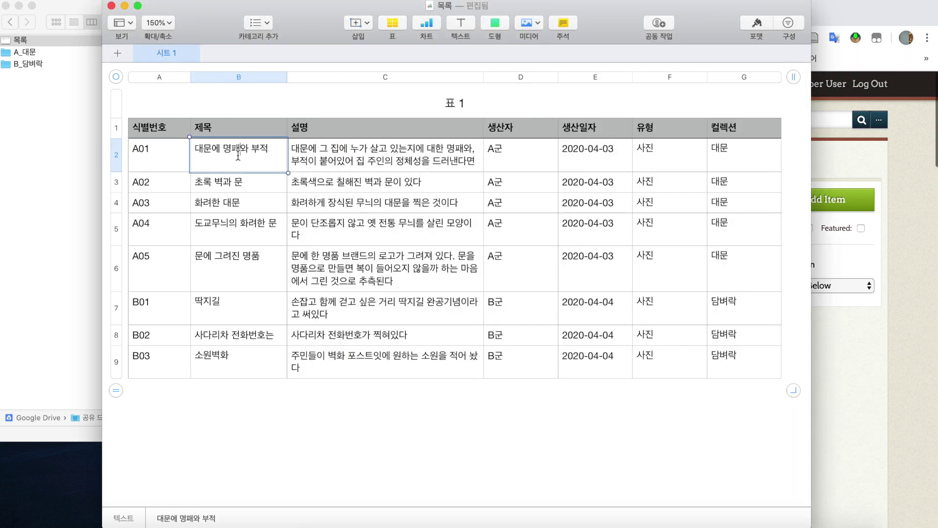
triple_click(238, 155)
key(super+c)
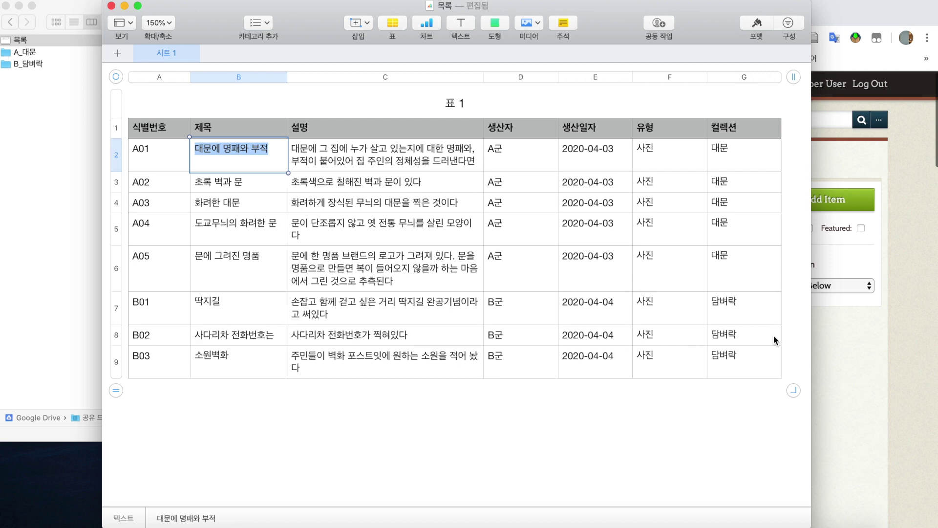
key(super+Tab)
key(super+v)
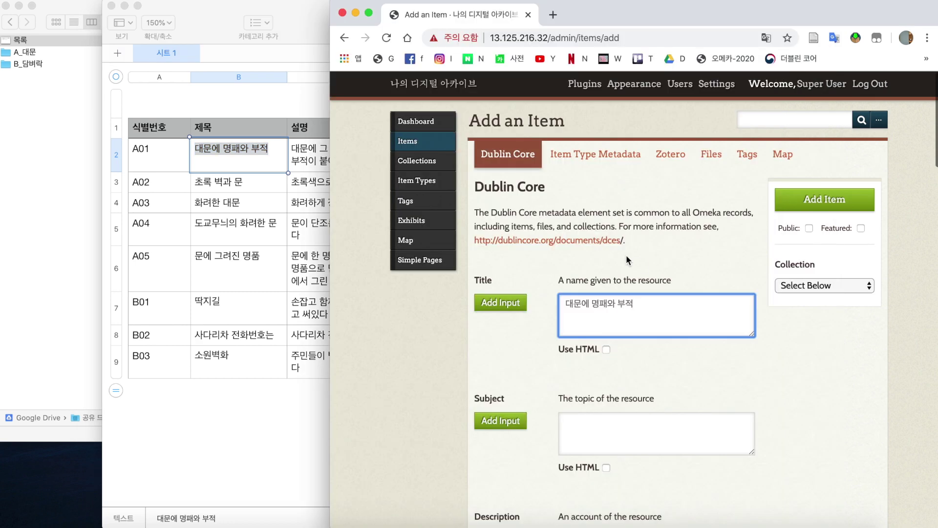
Copy record A01's 설명 text from the spreadsheet into the new item's Description field
click(301, 190)
triple_click(383, 154)
key(super+c)
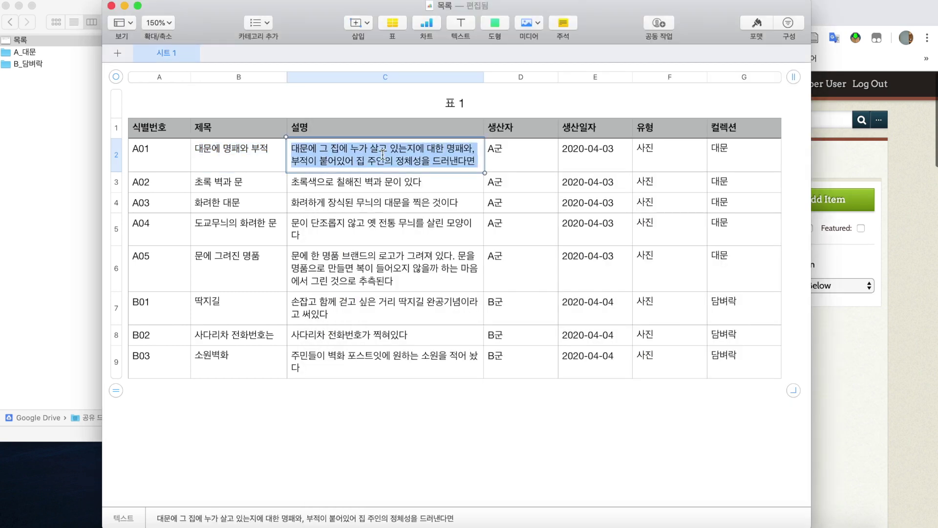
click(877, 333)
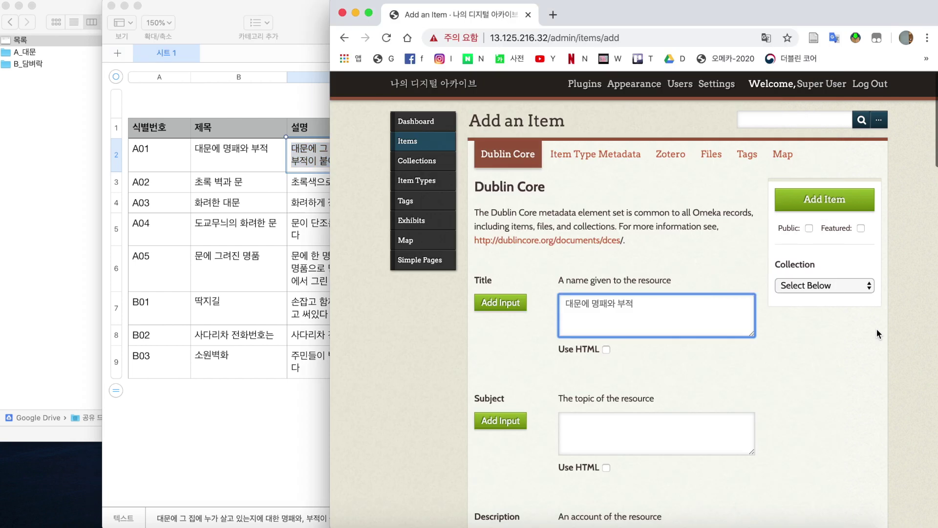
scroll(666, 314, down, 4)
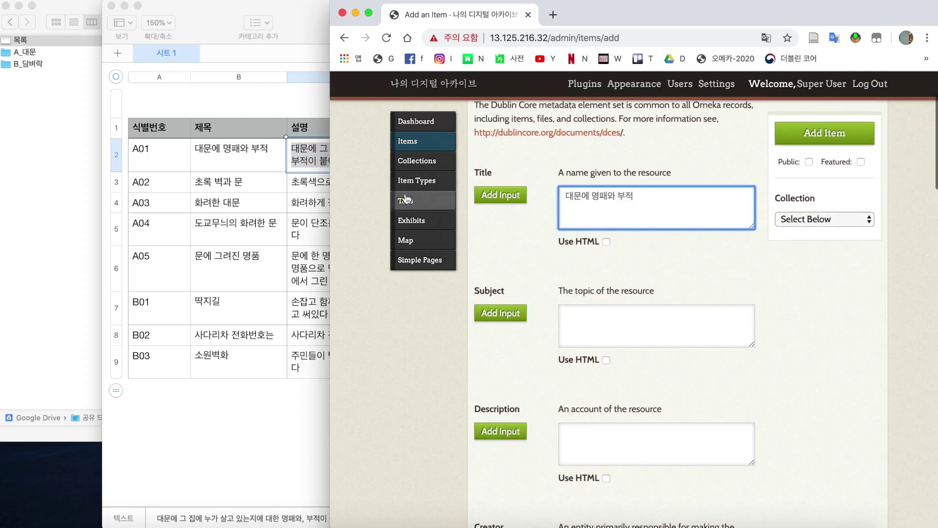
scroll(634, 280, down, 5)
click(619, 292)
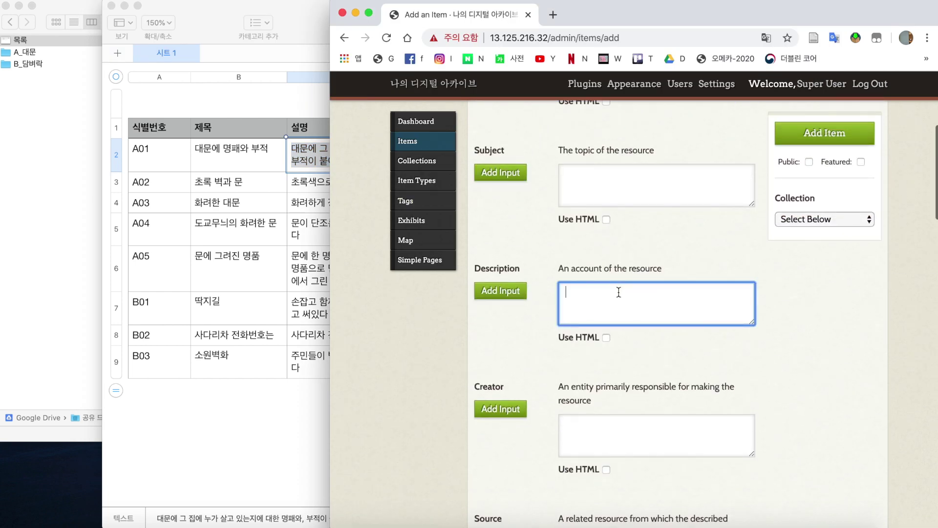
key(super+v)
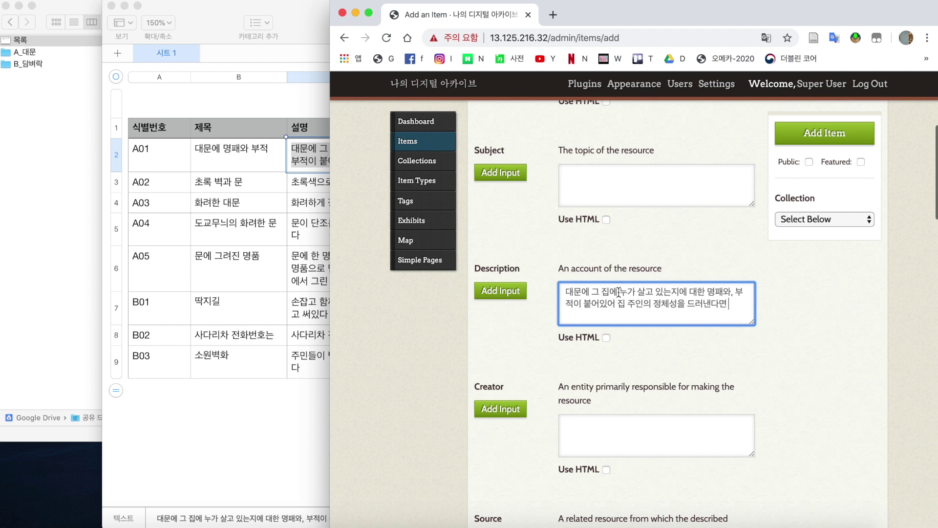
Copy record A01's 생산자 value "A군" from the spreadsheet into the item's Creator field
click(303, 234)
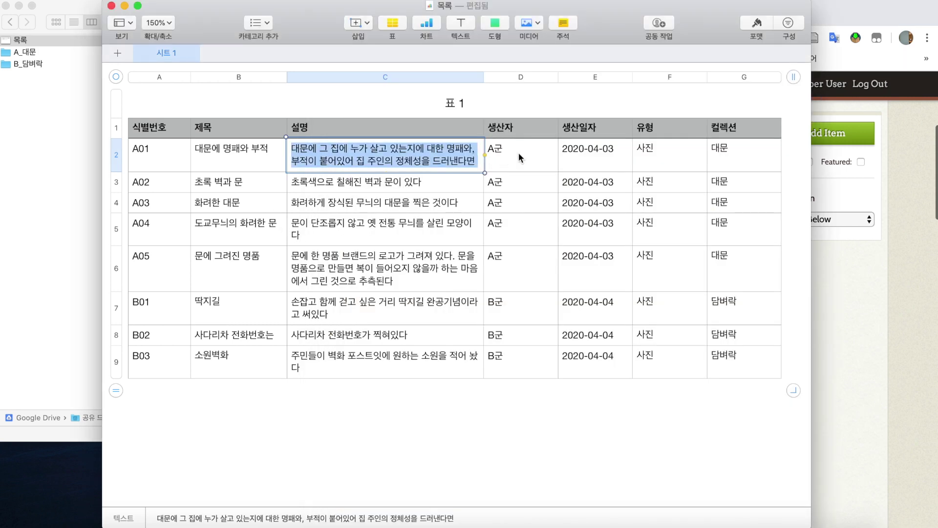
double_click(518, 152)
key(super+c)
click(892, 309)
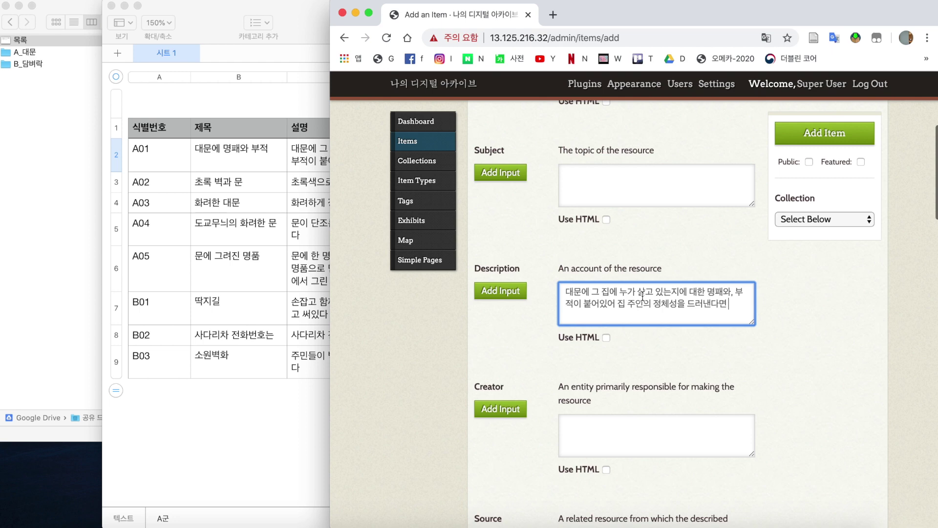
scroll(642, 293, down, 5)
click(588, 277)
key(super+v)
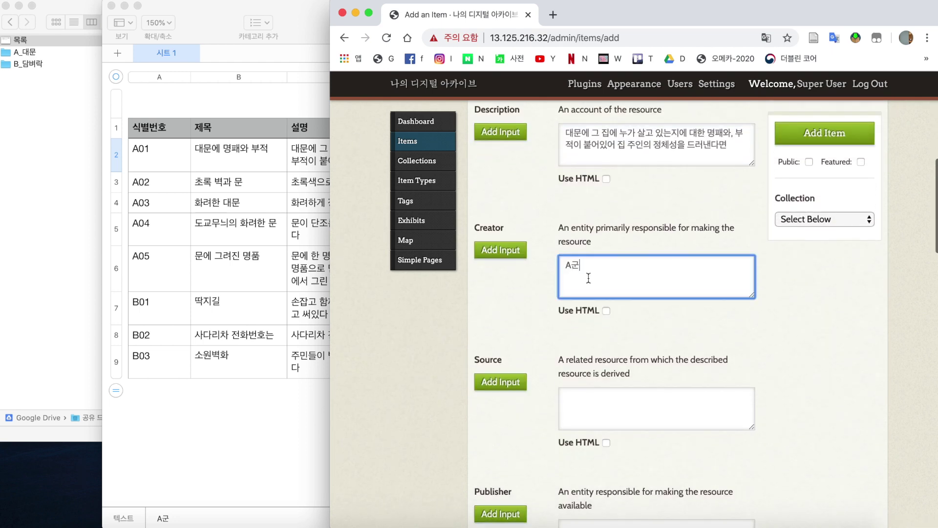
click(743, 334)
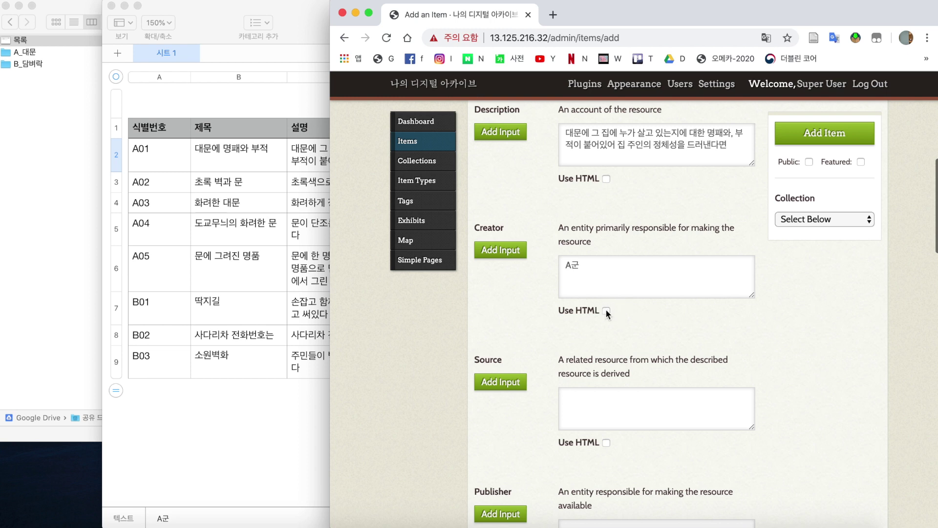
Add a second Creator input containing "B군" and delete that extra input again
click(511, 250)
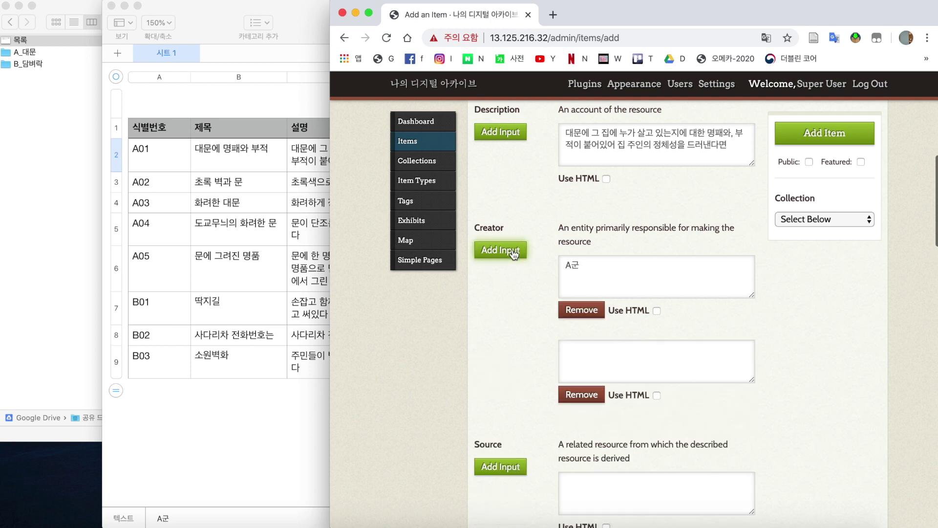
click(578, 342)
text(ㅠ)
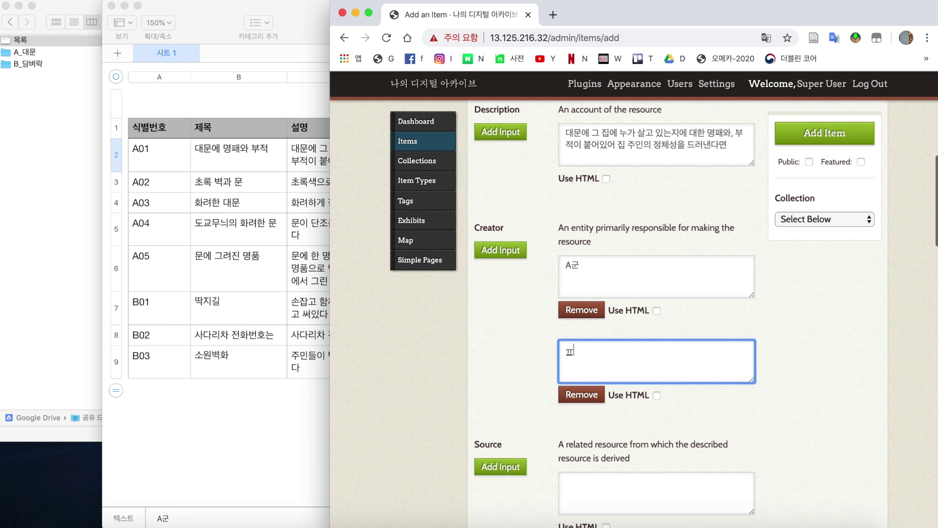
key(BackSpace)
text(B군)
click(827, 347)
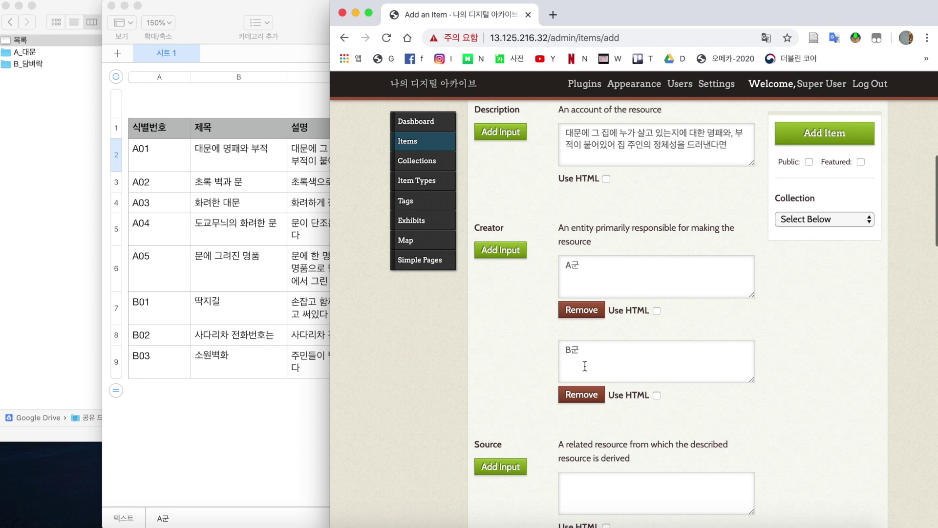
click(591, 393)
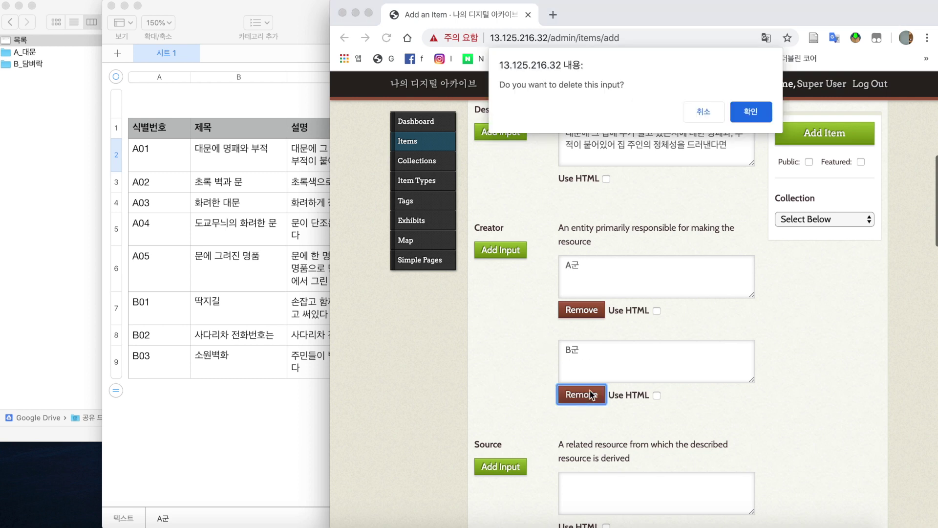
click(739, 113)
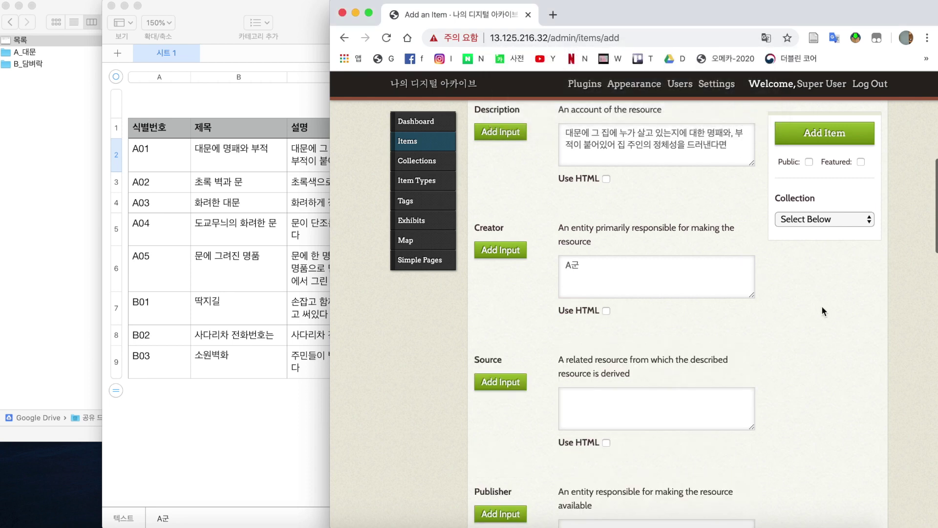
Copy record A01's 생산일자 value from the spreadsheet
scroll(821, 306, down, 3)
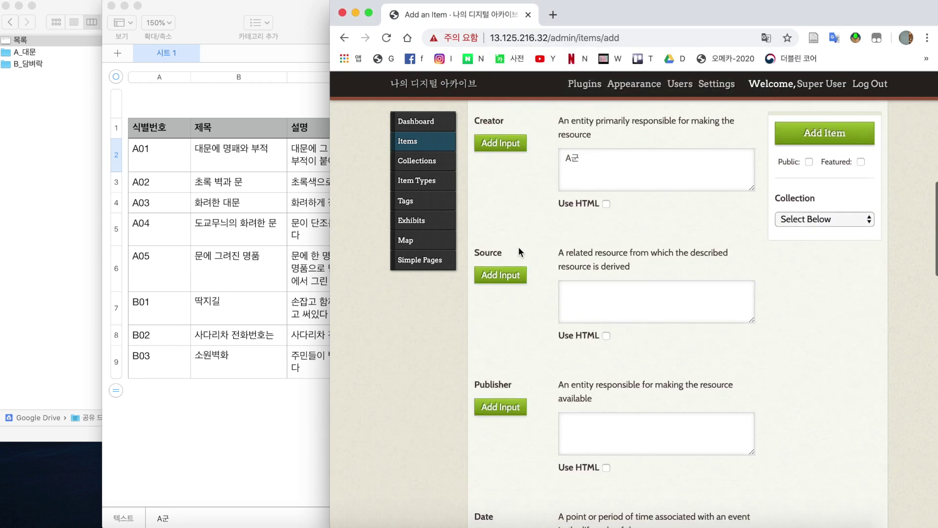
click(274, 217)
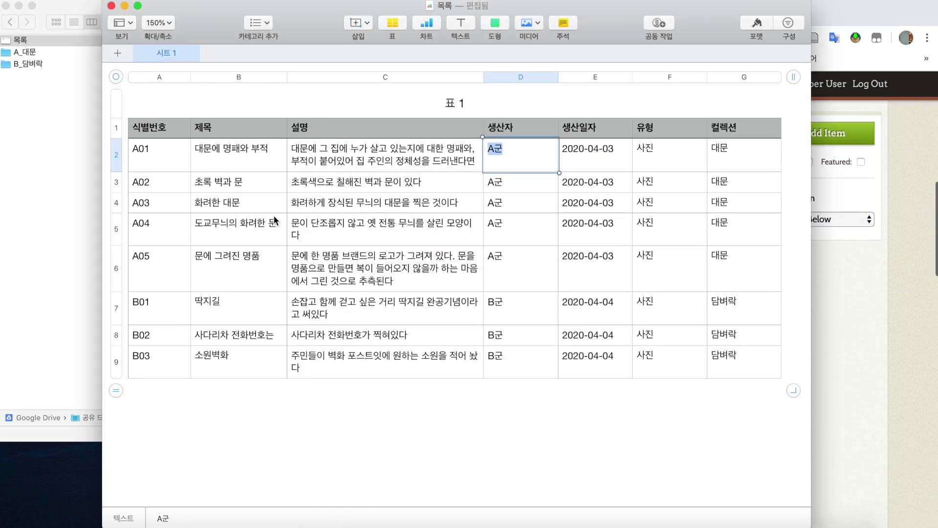
double_click(579, 156)
key(super+c)
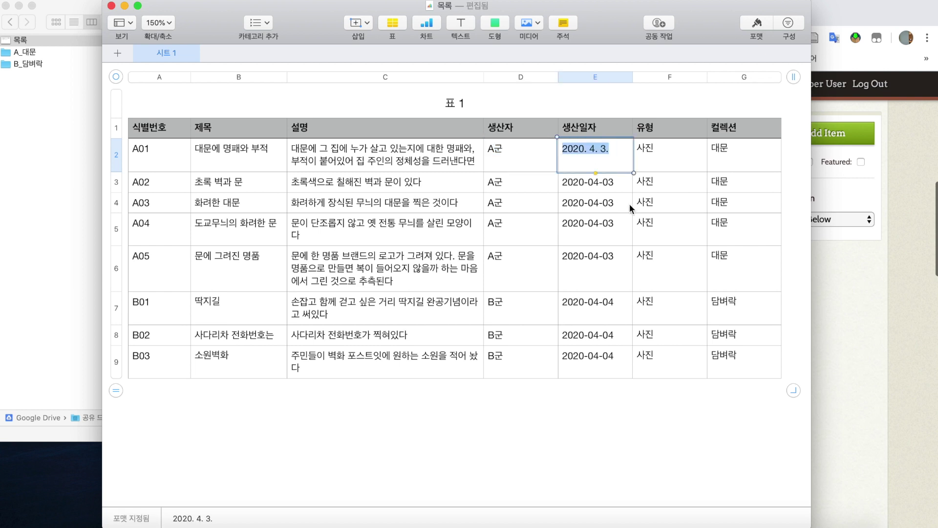
click(601, 185)
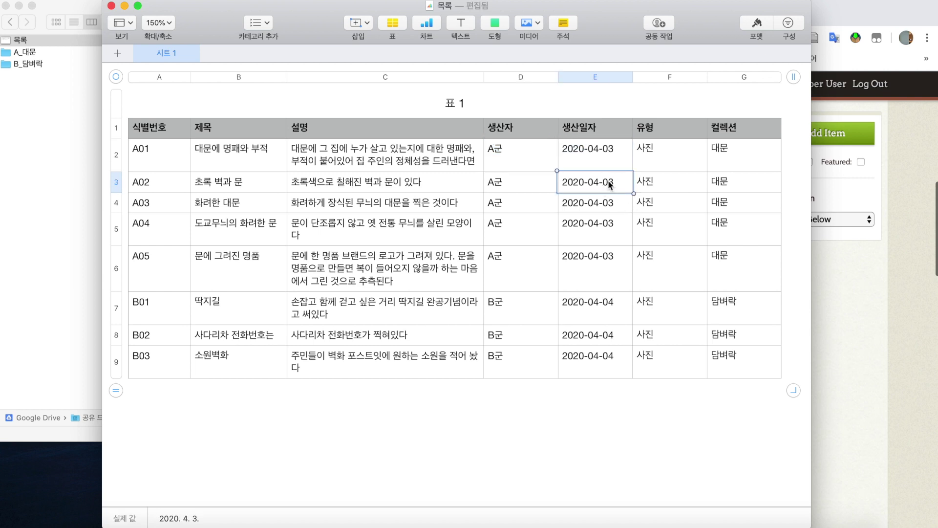
click(610, 162)
click(611, 159)
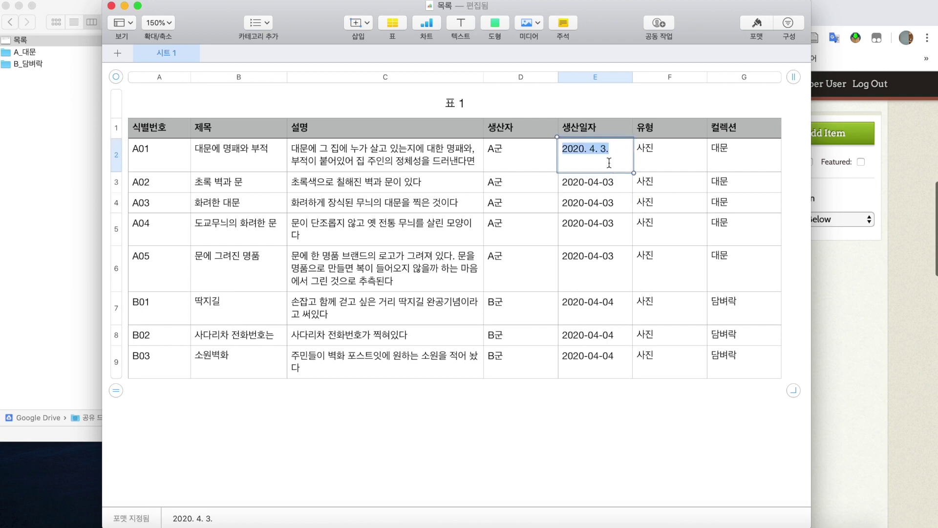
Paste the production date into the item's Date field and rewrite it as 2020-04-03
click(886, 295)
scroll(630, 313, down, 5)
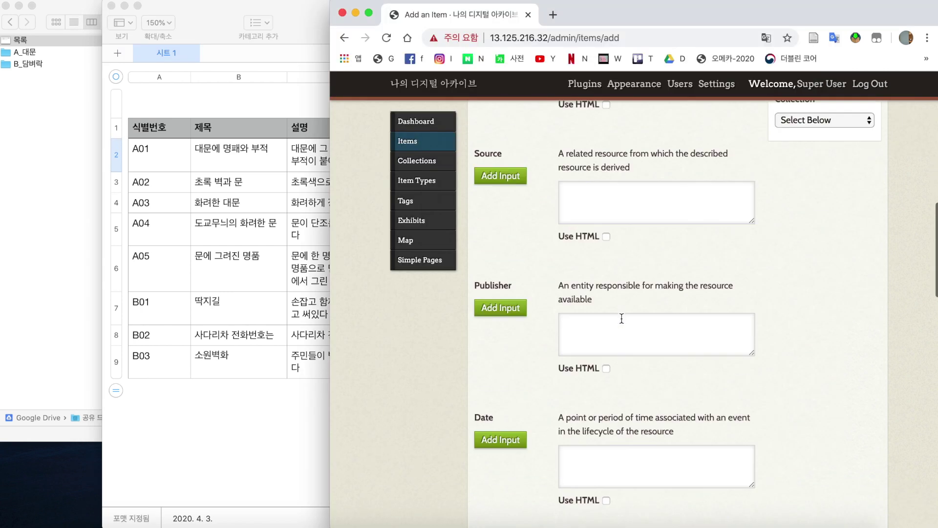
click(660, 298)
key(super+v)
key(BackSpace)
key(BackSpace)
key(BackSpace)
key(BackSpace)
key(BackSpace)
key(BackSpace)
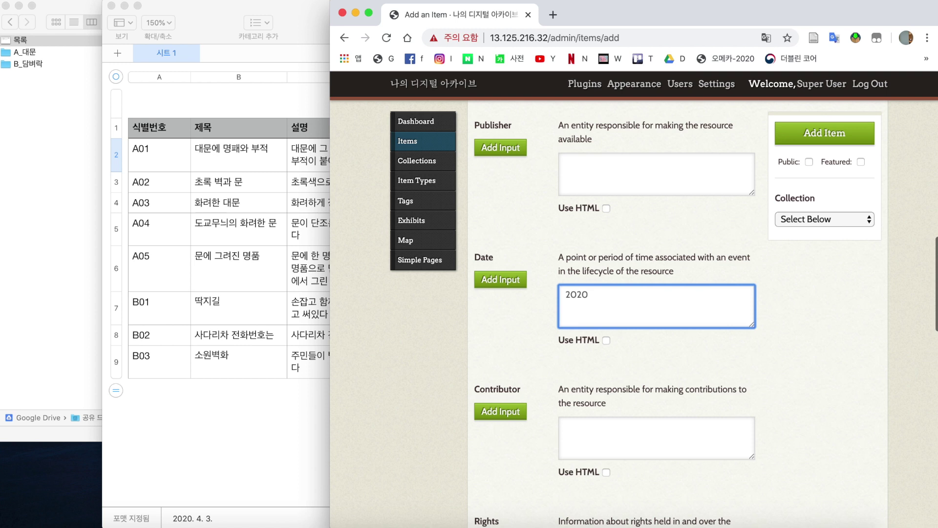
text(-04-03)
click(792, 294)
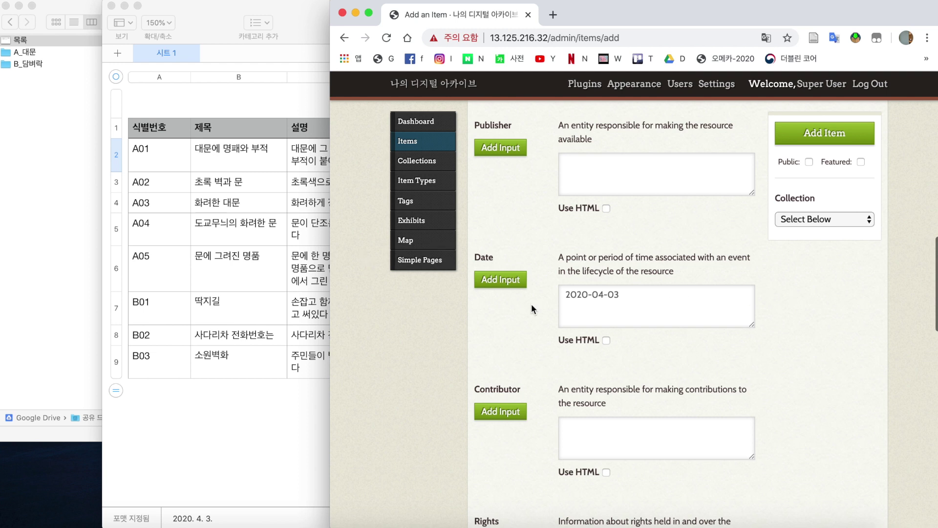
Look up record A01's 유형 in the spreadsheet and enter "사진" in the item's Type field
scroll(789, 350, down, 3)
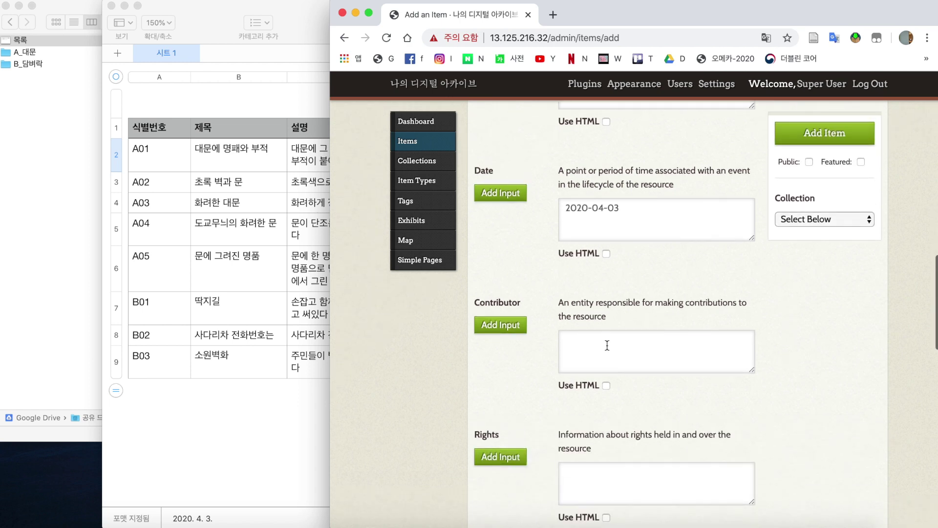
click(237, 262)
click(680, 156)
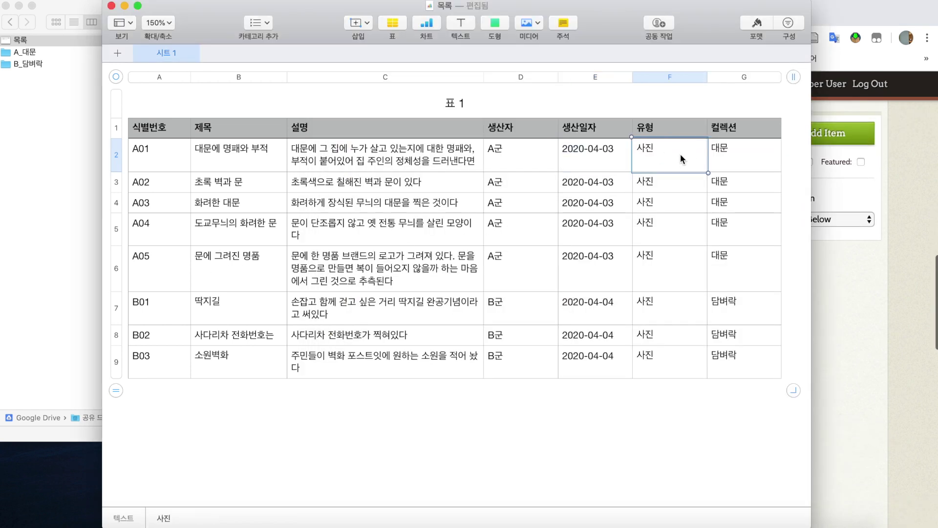
key(super+a)
click(846, 309)
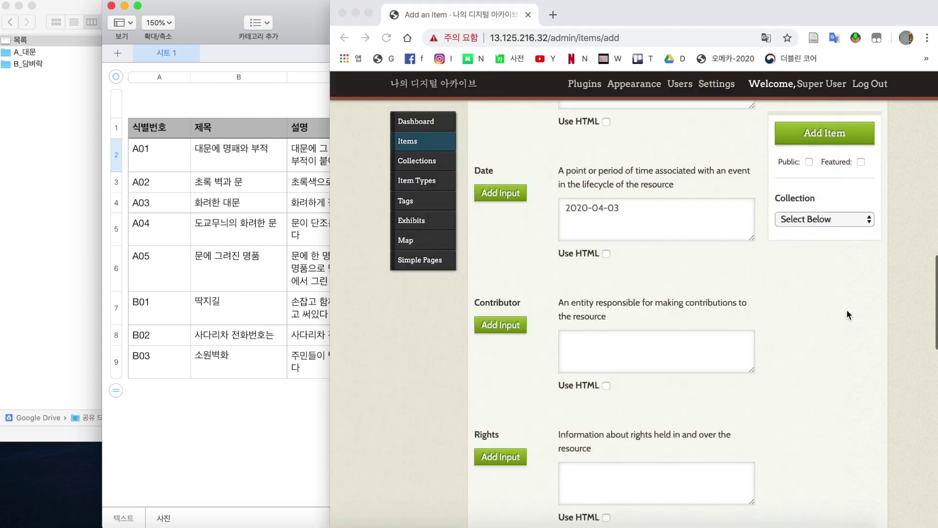
scroll(655, 315, down, 5)
scroll(655, 315, up, 3)
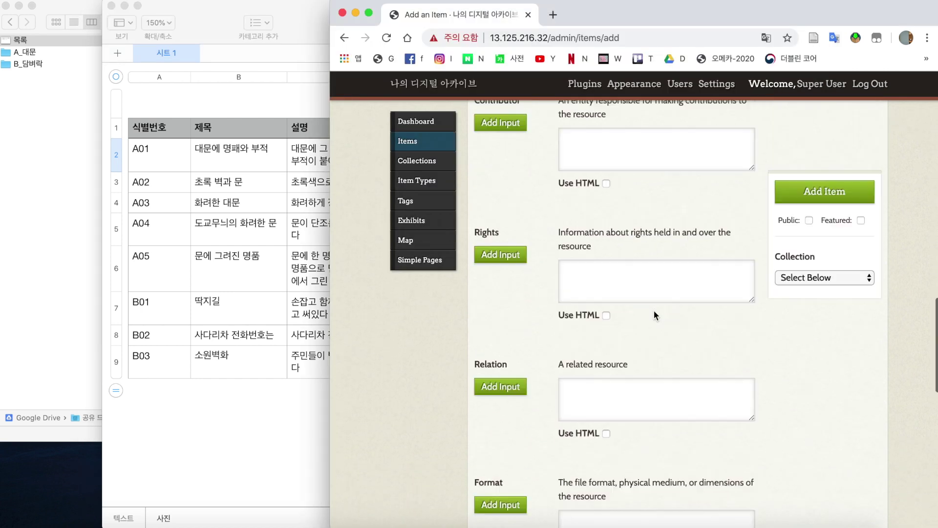
scroll(654, 313, down, 10)
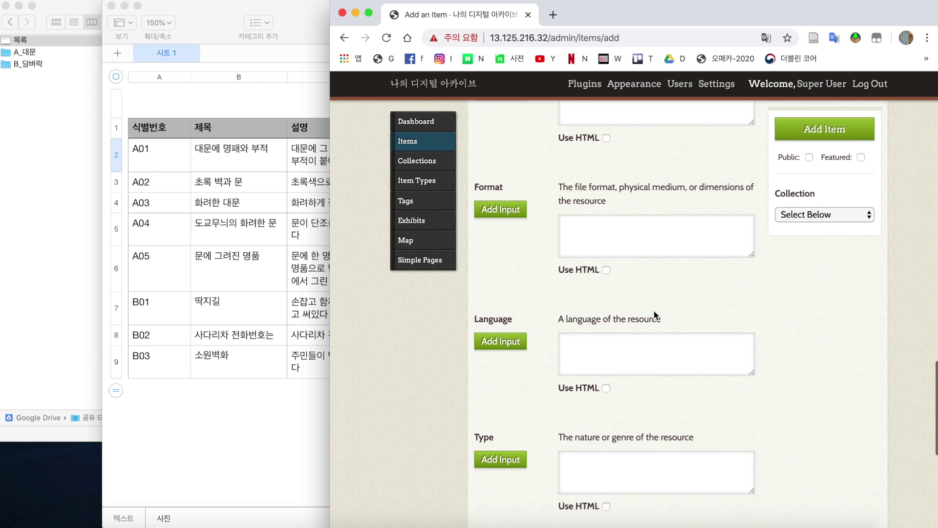
click(647, 238)
text(ㅅㅏㅈㅣㄴ)
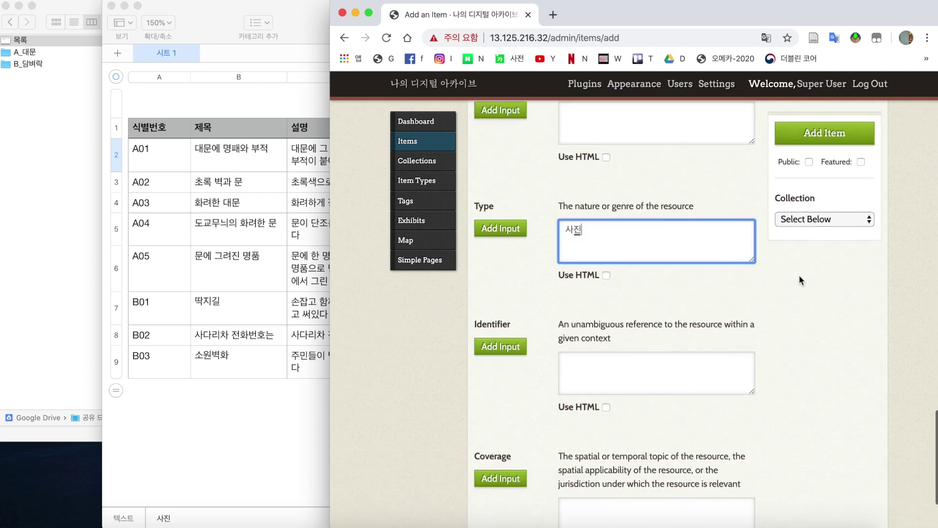
Check record A01's 컬렉션 entry in the spreadsheet and return to the item form
click(277, 223)
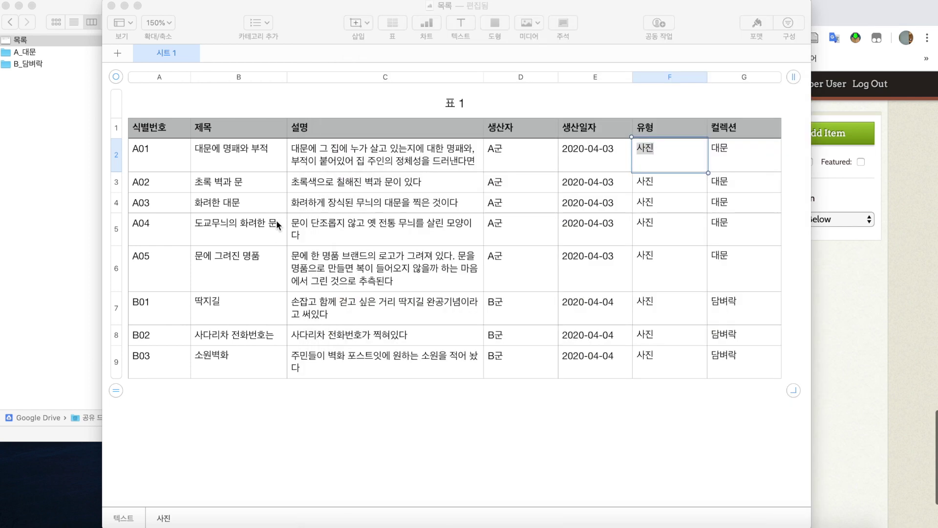
double_click(746, 157)
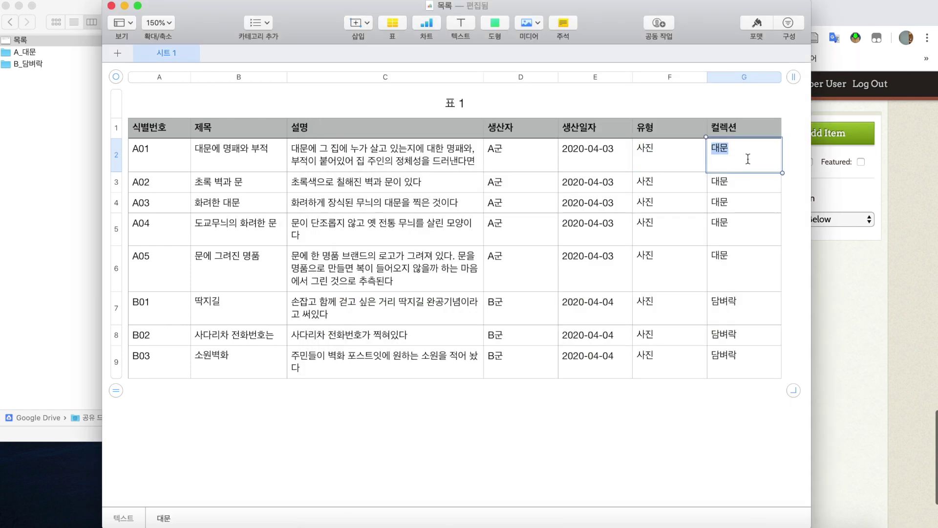
click(848, 285)
click(255, 248)
click(825, 291)
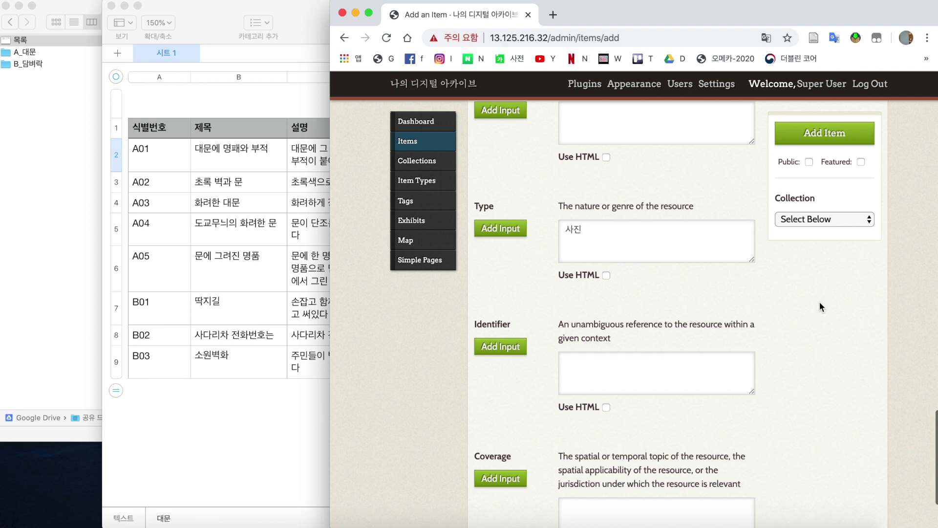
Review the item's Dublin Core fields from Title down to Coverage
scroll(820, 301, up, 20)
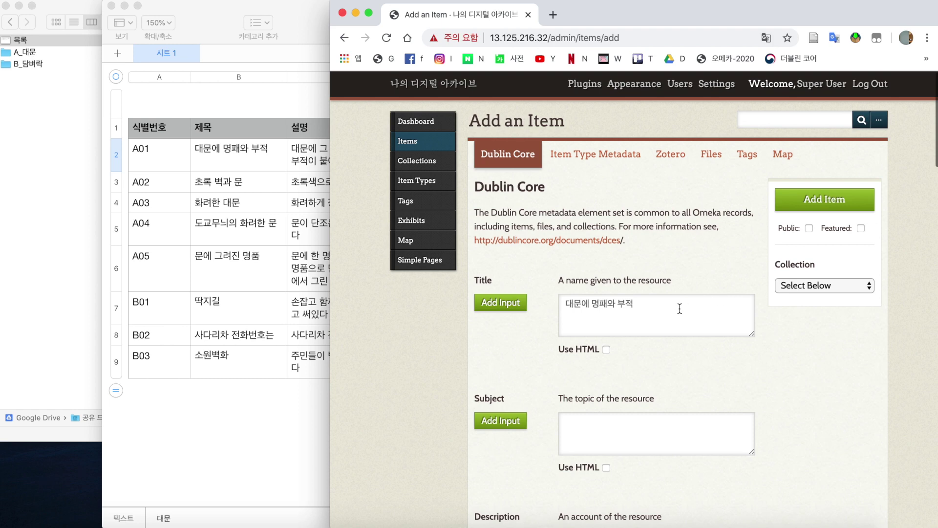
scroll(679, 308, down, 17)
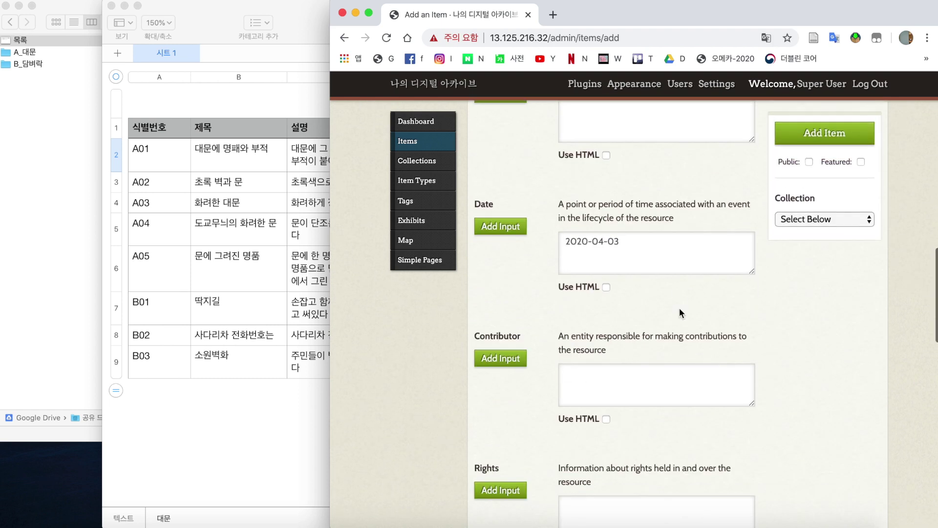
scroll(679, 308, down, 20)
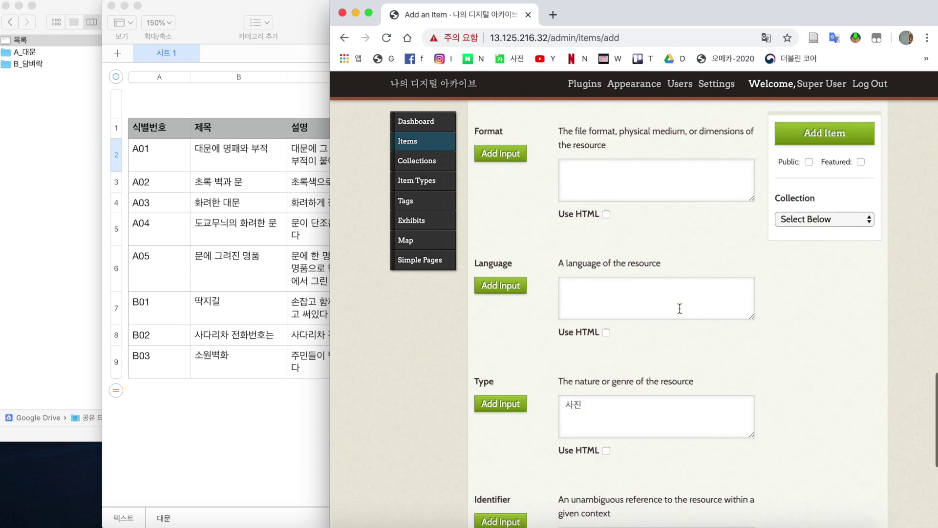
scroll(679, 308, down, 5)
scroll(679, 308, down, 5)
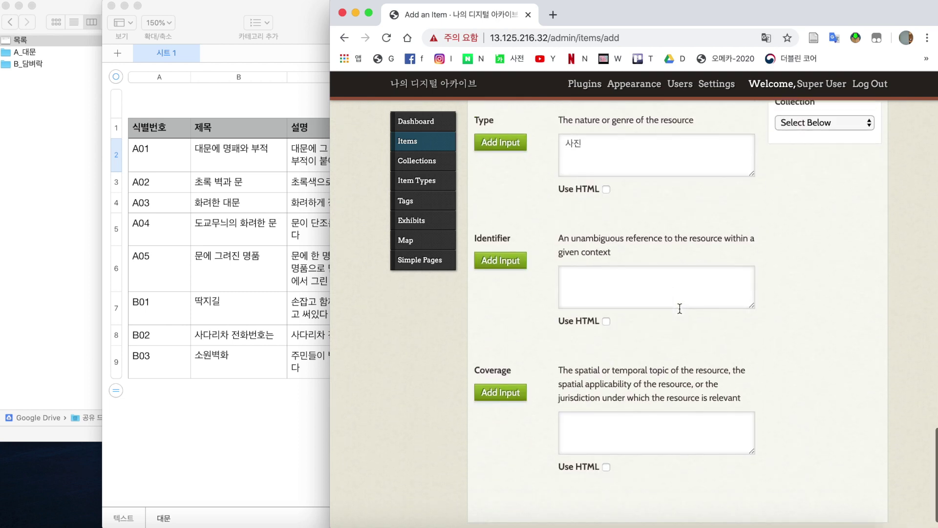
Copy record A01's 식별번호 from the spreadsheet into the item's Identifier field
click(627, 296)
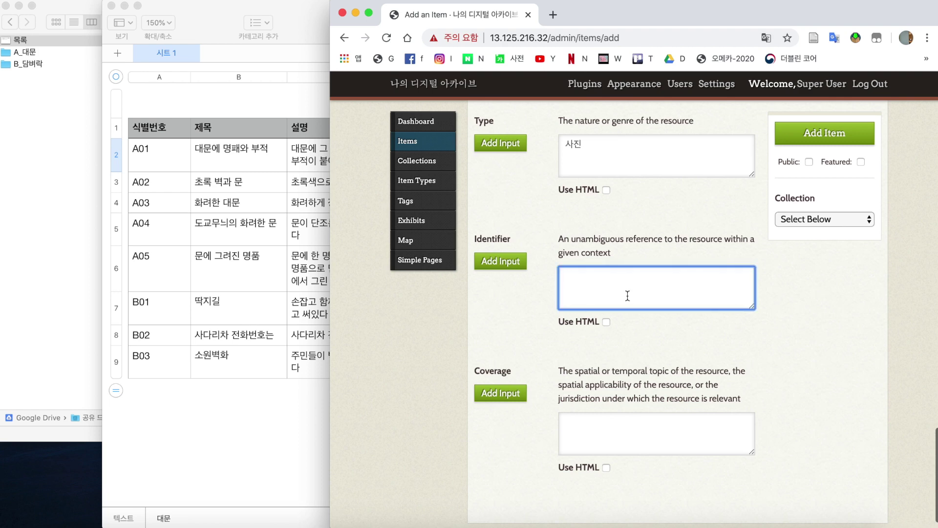
click(194, 180)
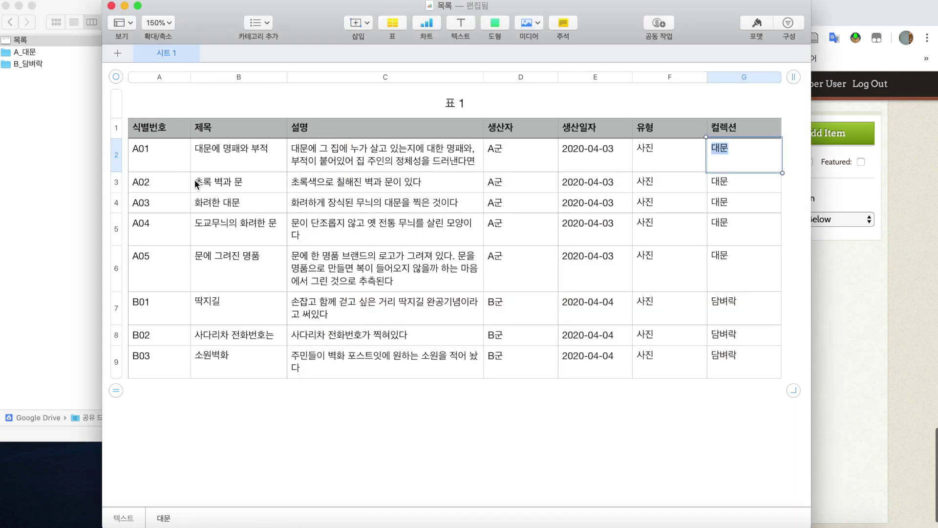
double_click(163, 151)
key(super+c)
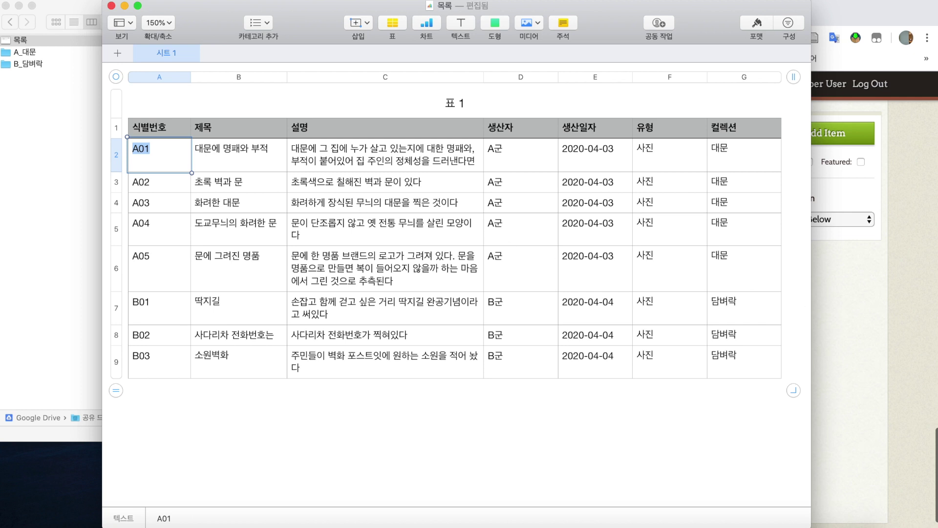
click(902, 326)
key(super+v)
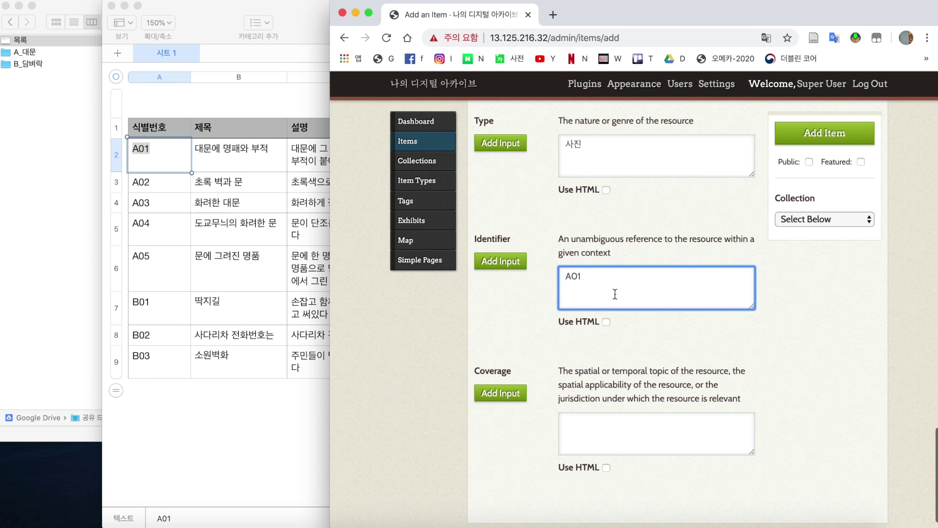
Make the item public, check the available collections without assigning one, and add the item
click(786, 305)
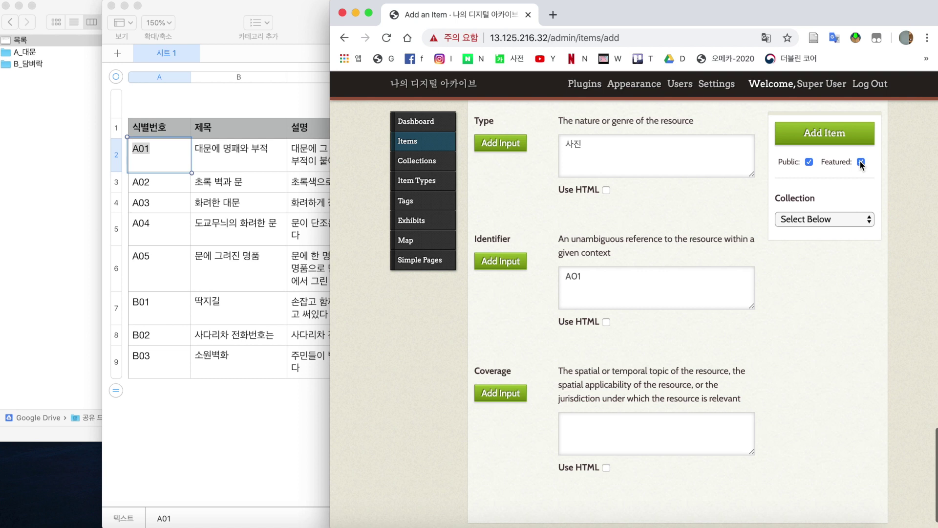
click(811, 221)
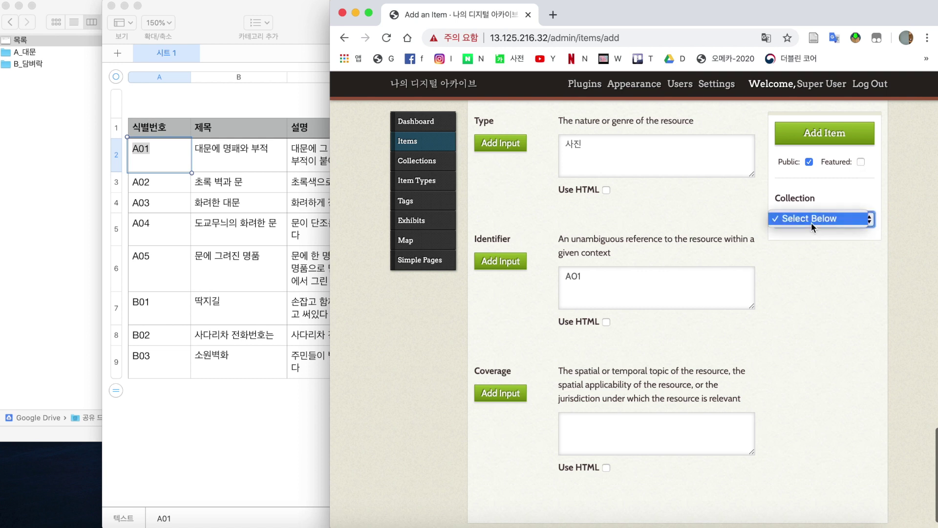
click(811, 222)
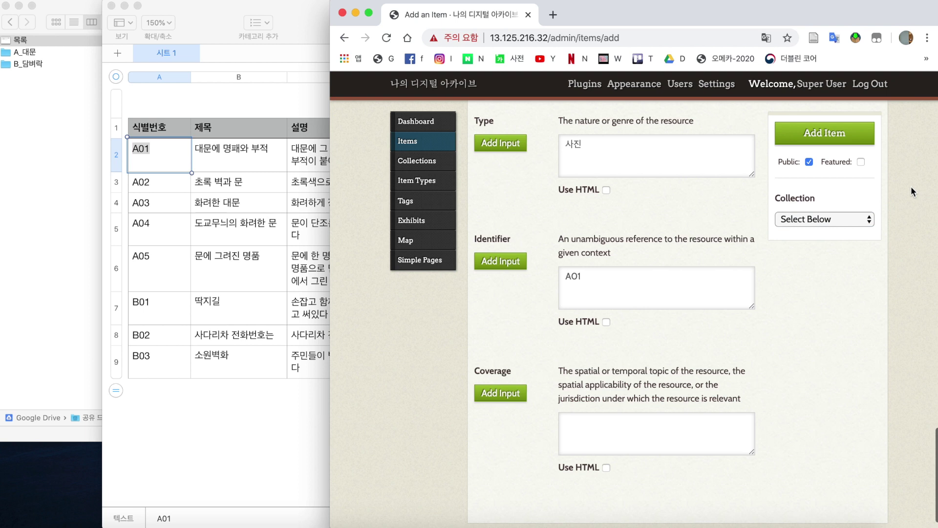
click(824, 135)
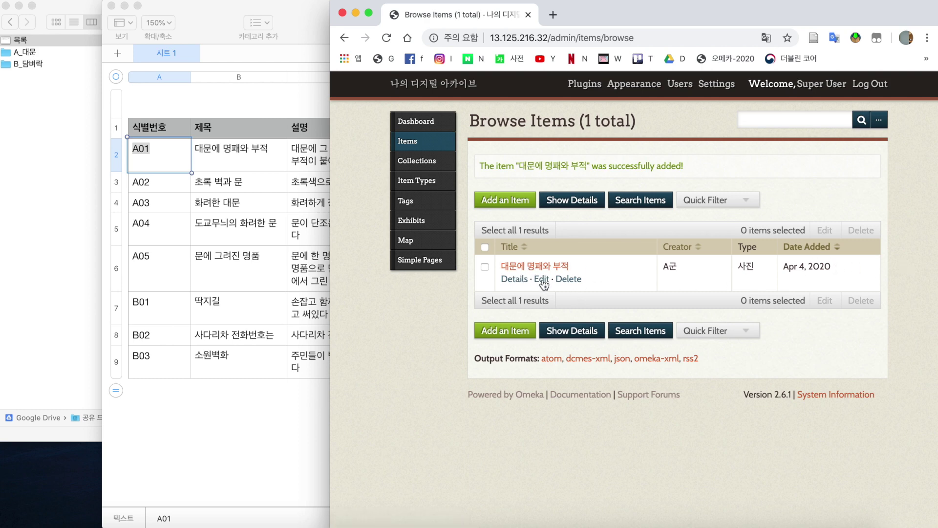
Switch to Finder and locate A01.jpeg in the A_대문 folder
click(210, 232)
click(64, 178)
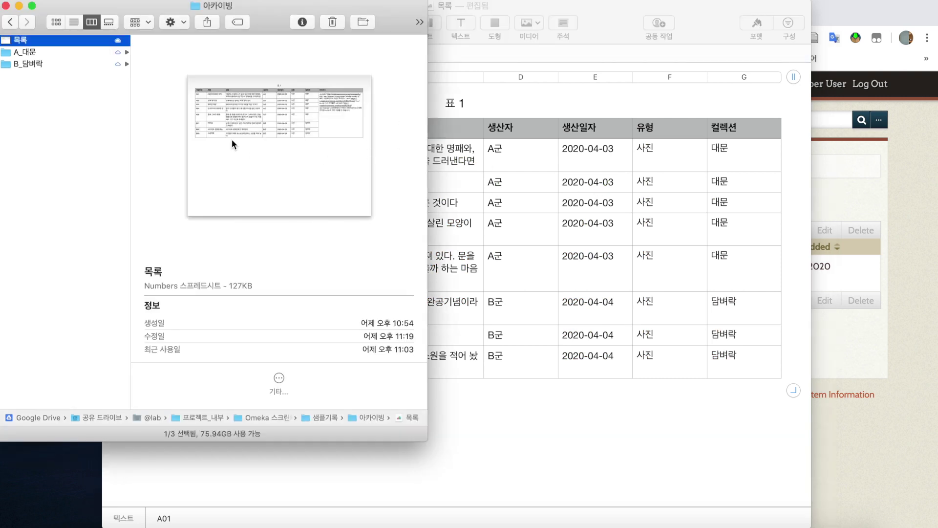
click(72, 52)
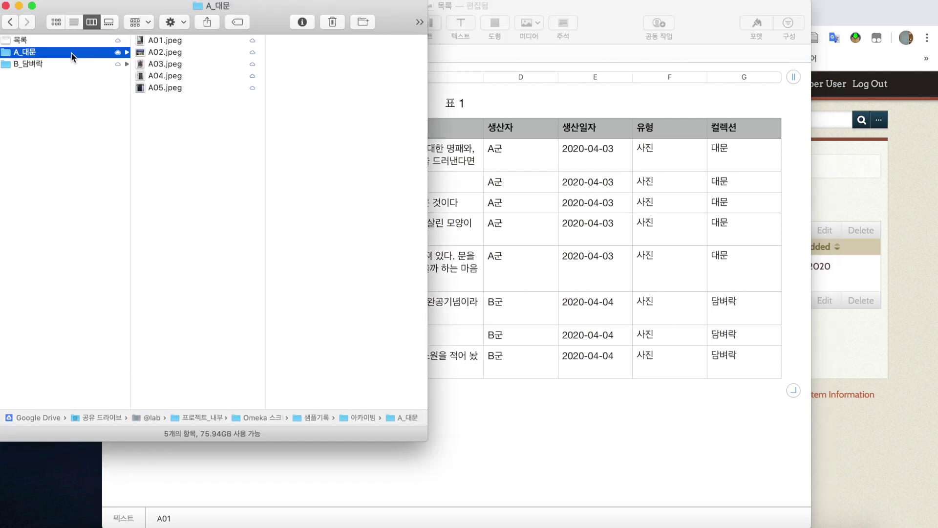
key(Right)
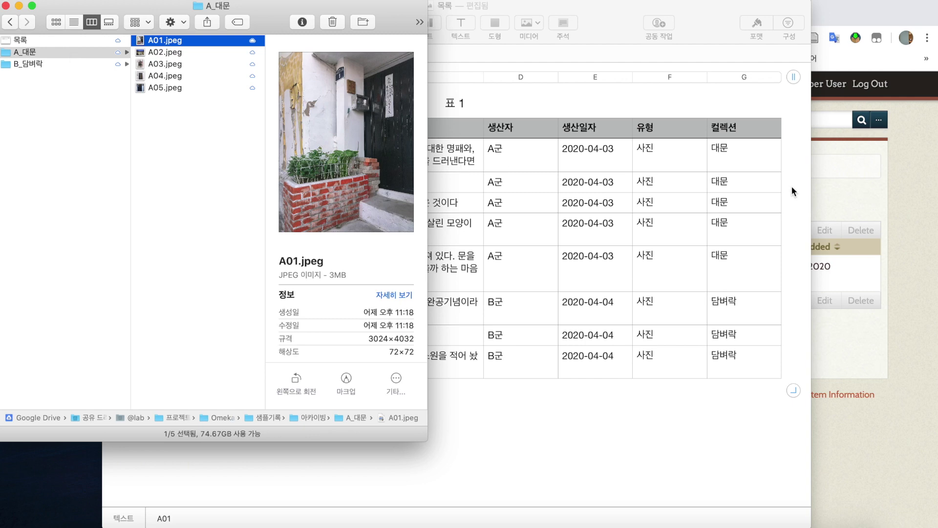
Return to Omeka in the browser and open the Files section of the item "대문에 명패와 부적" for editing
click(910, 181)
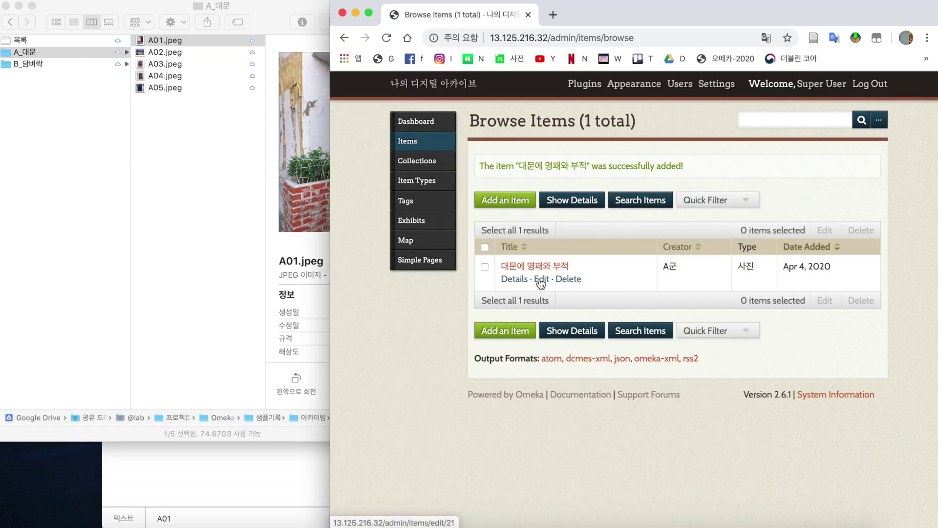
click(540, 280)
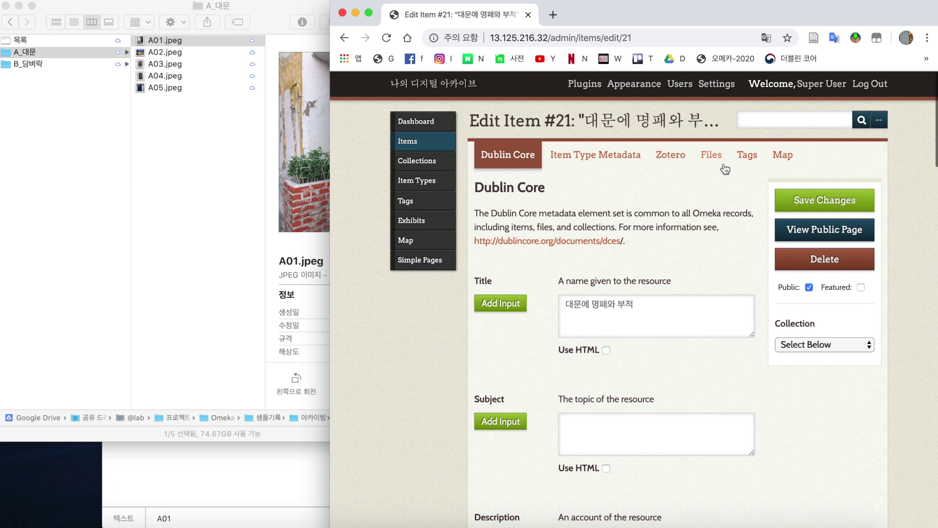
click(711, 156)
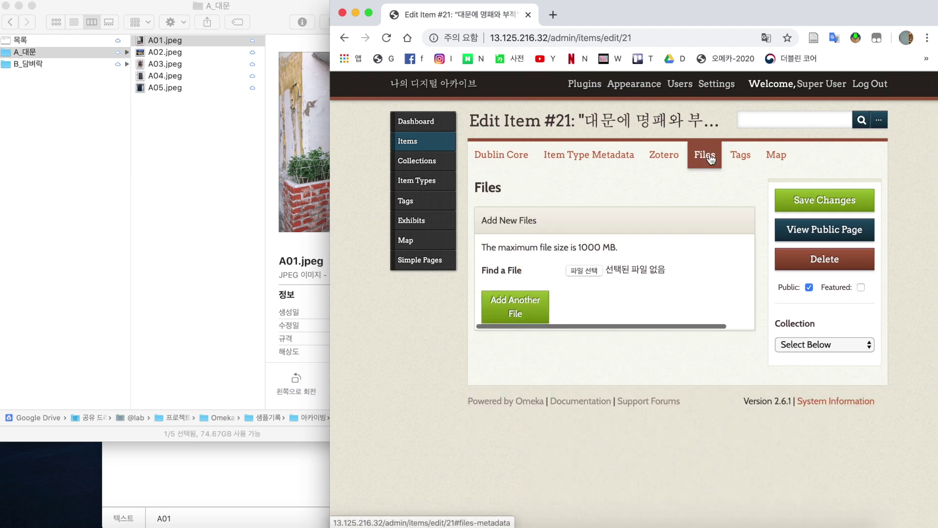
Attach A01.jpeg from the A_대문 folder in 아카이빙 to the item and save the changes
click(588, 270)
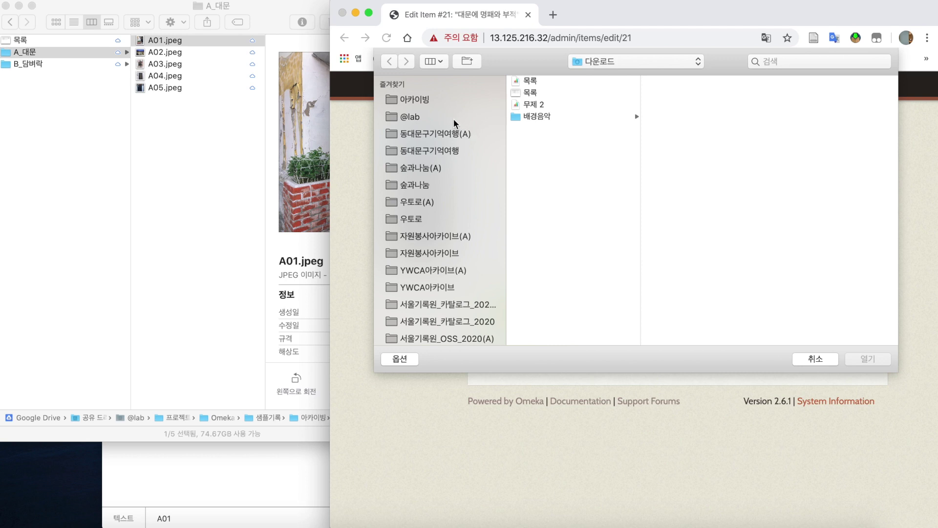
click(426, 98)
key(Down)
key(Down)
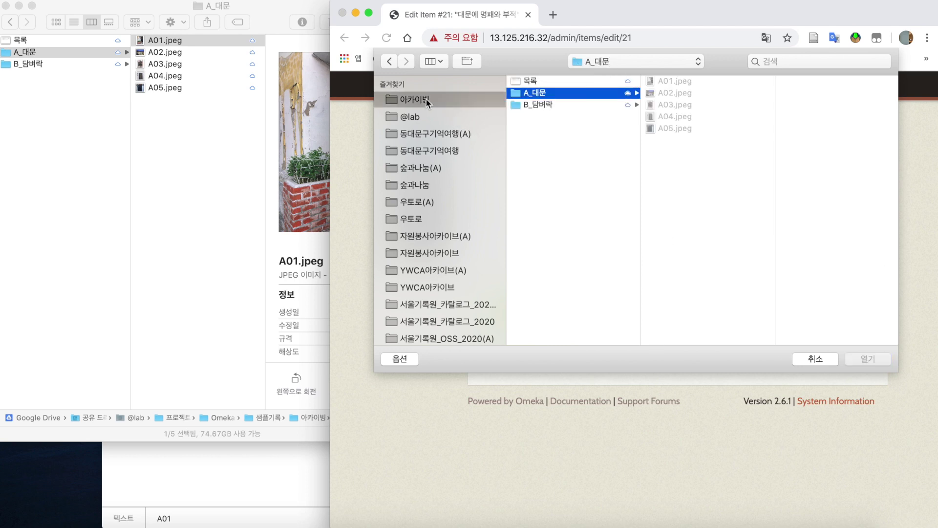
key(Right)
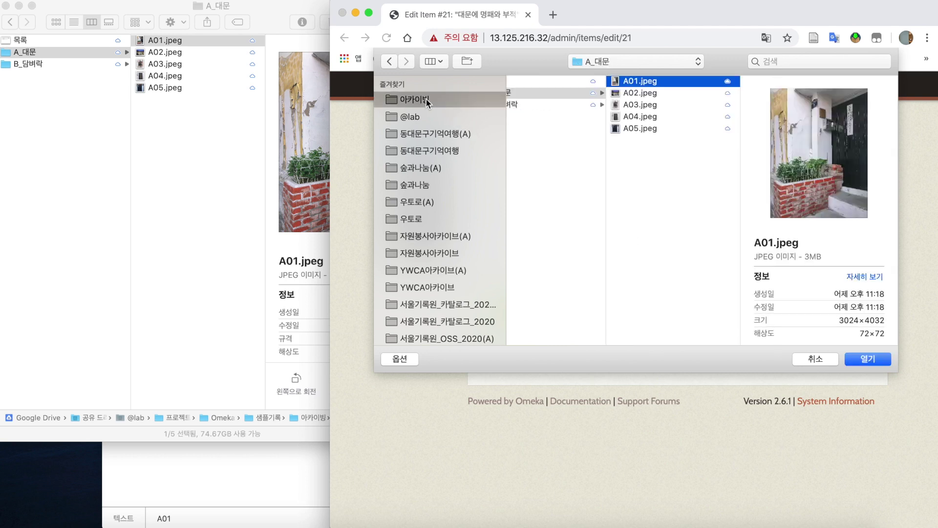
key(Return)
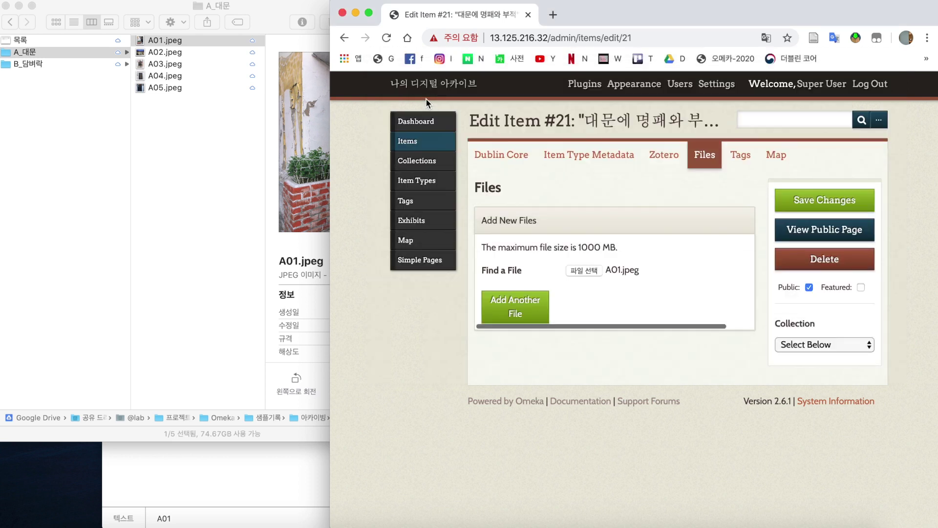
click(527, 304)
click(801, 204)
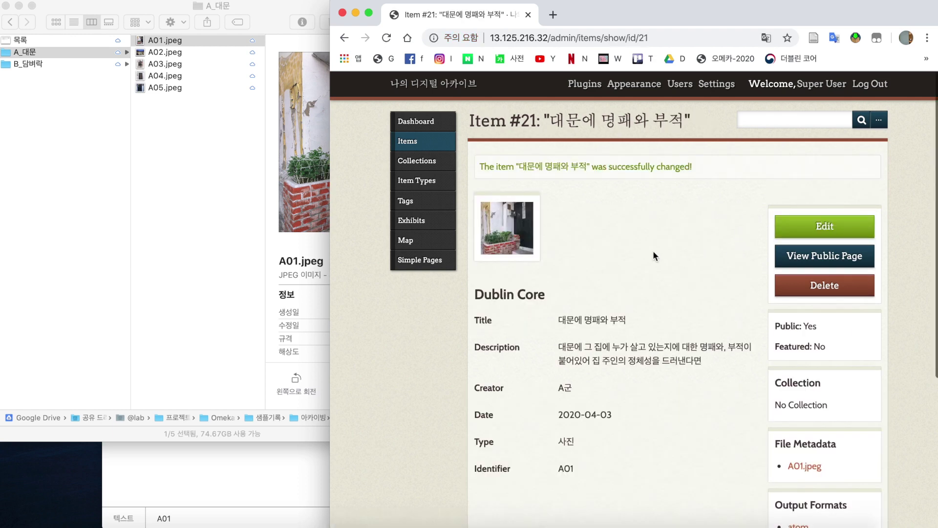
Open the item's details from the item list and display its public page
click(413, 143)
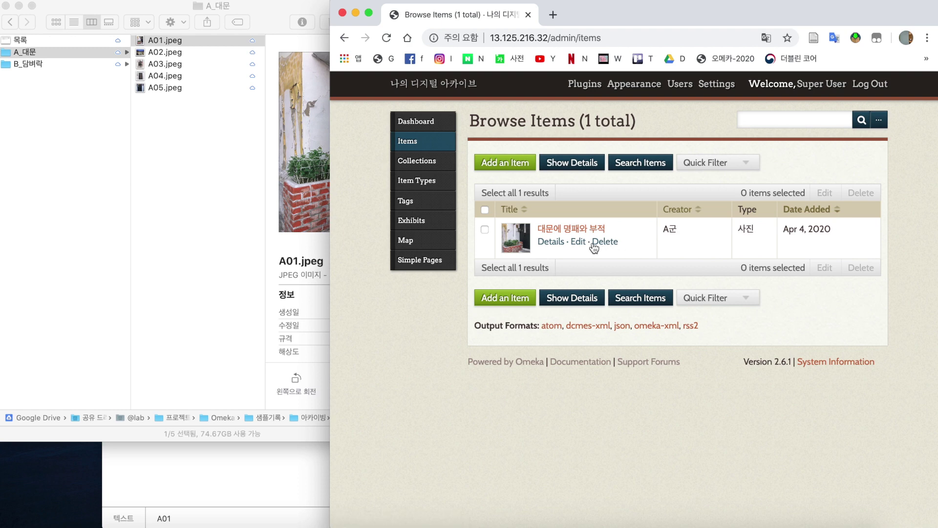
click(582, 229)
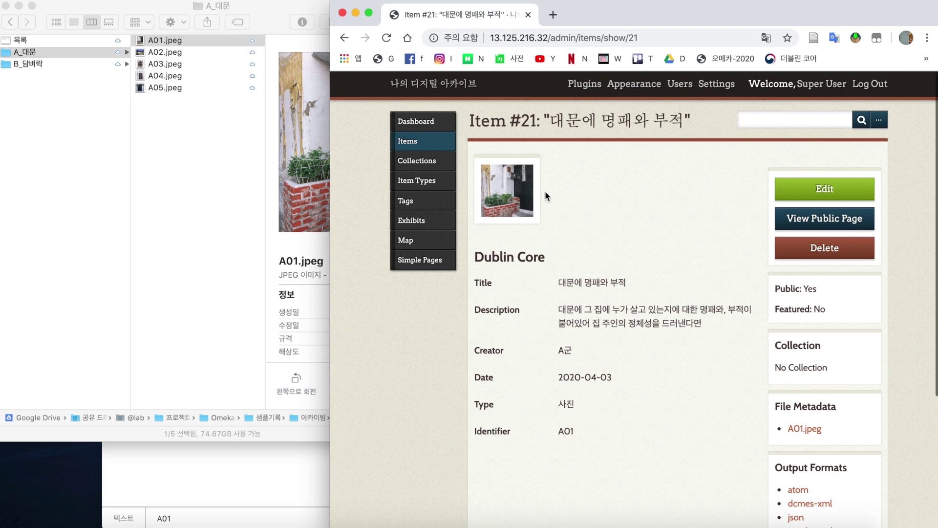
click(790, 220)
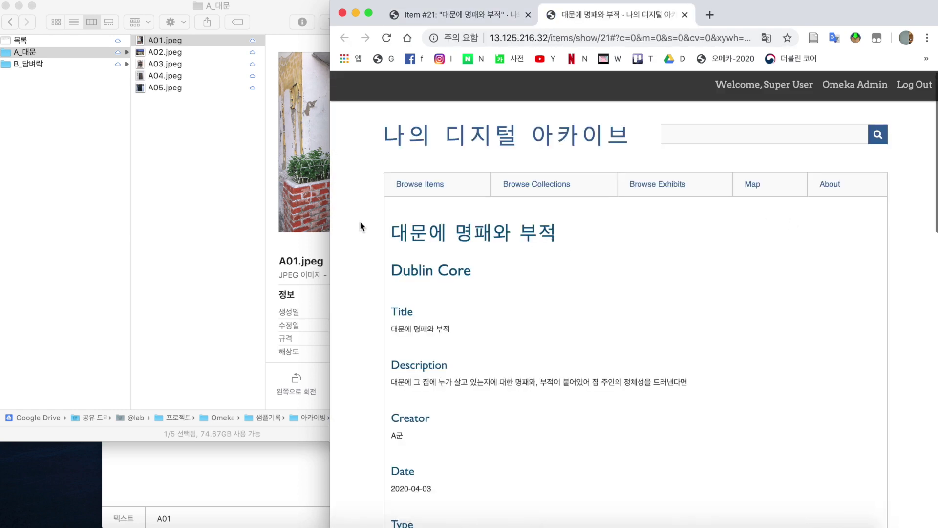
Review the title, description, remaining Dublin Core fields, attached photo and citation on the item's public page
scroll(368, 226, down, 4)
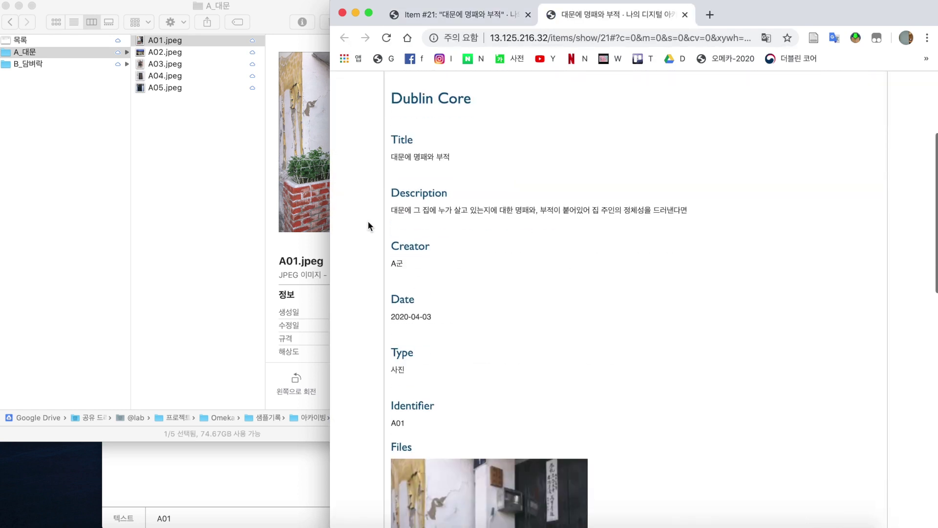
scroll(367, 224, up, 2)
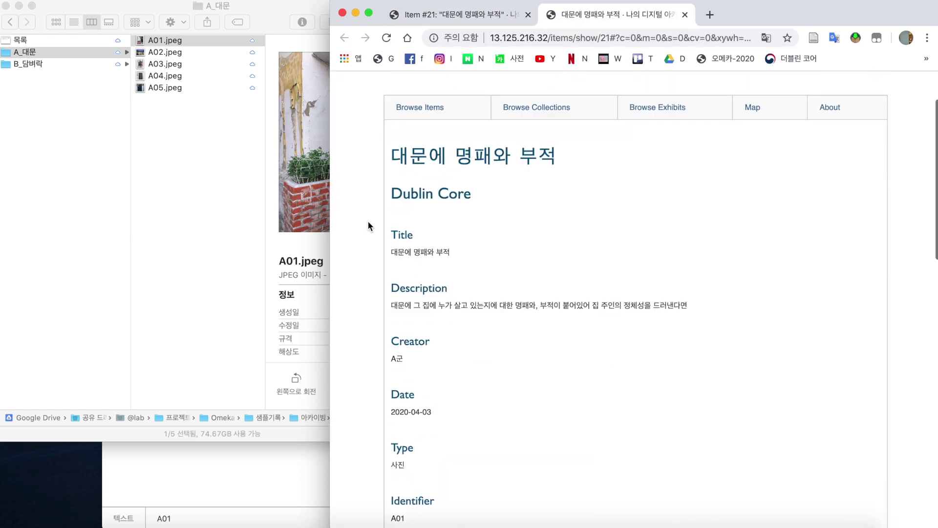
triple_click(442, 161)
click(614, 197)
scroll(614, 203, down, 1)
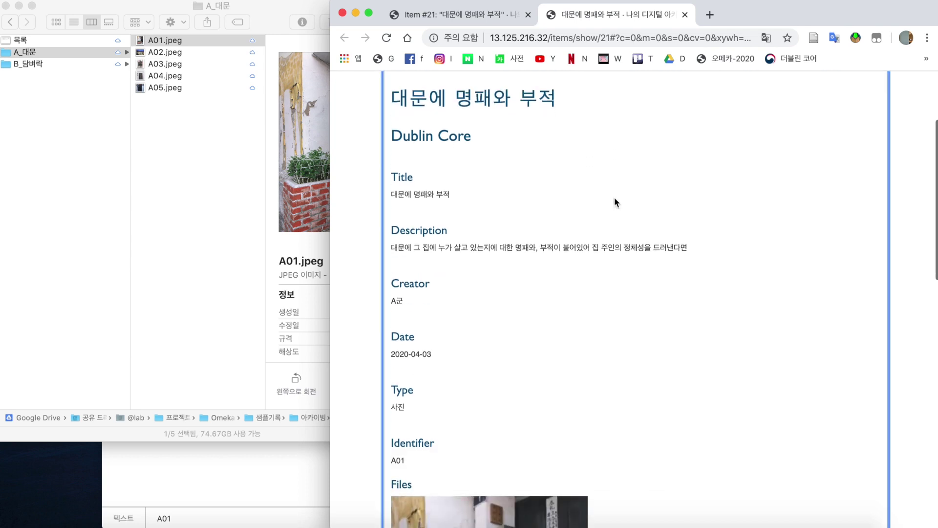
triple_click(471, 247)
click(638, 304)
scroll(638, 304, down, 1)
scroll(638, 310, down, 1)
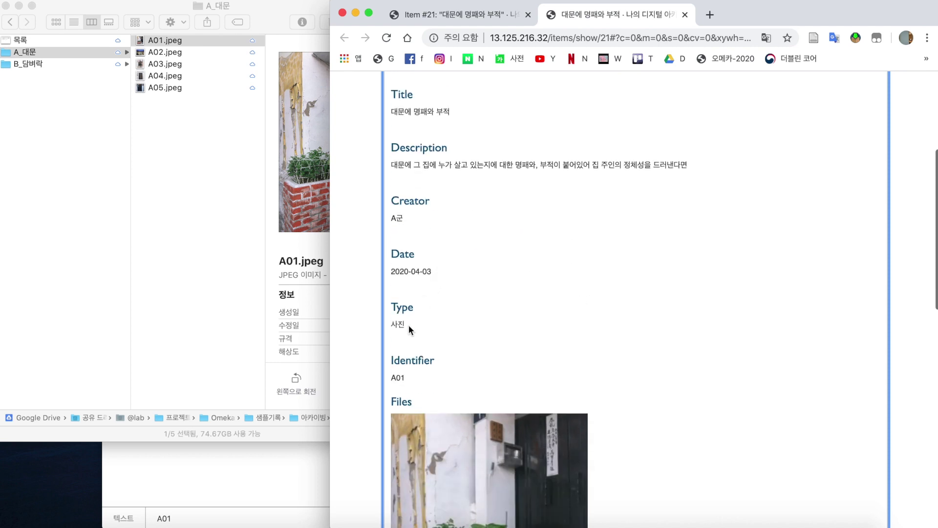
scroll(493, 320, down, 2)
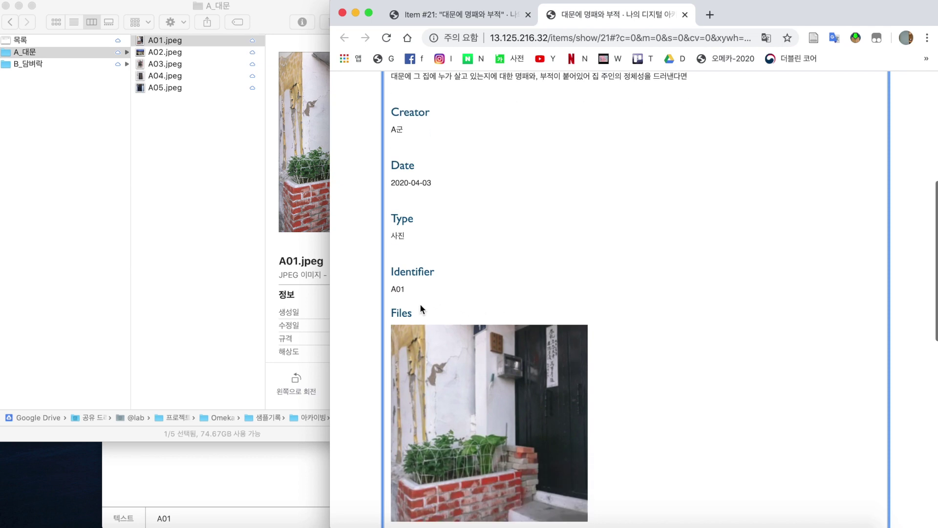
scroll(690, 249, down, 5)
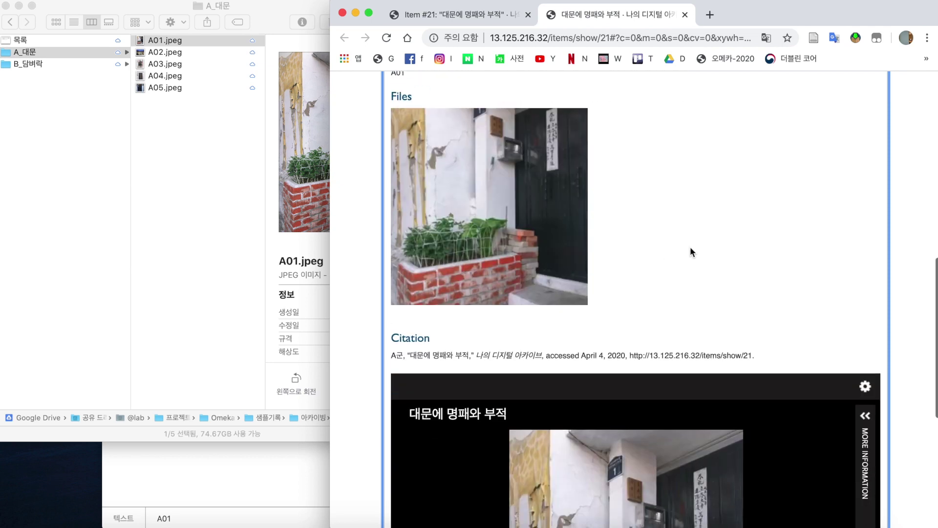
Open the attached photo's original file and zoom into it, then back out
click(533, 238)
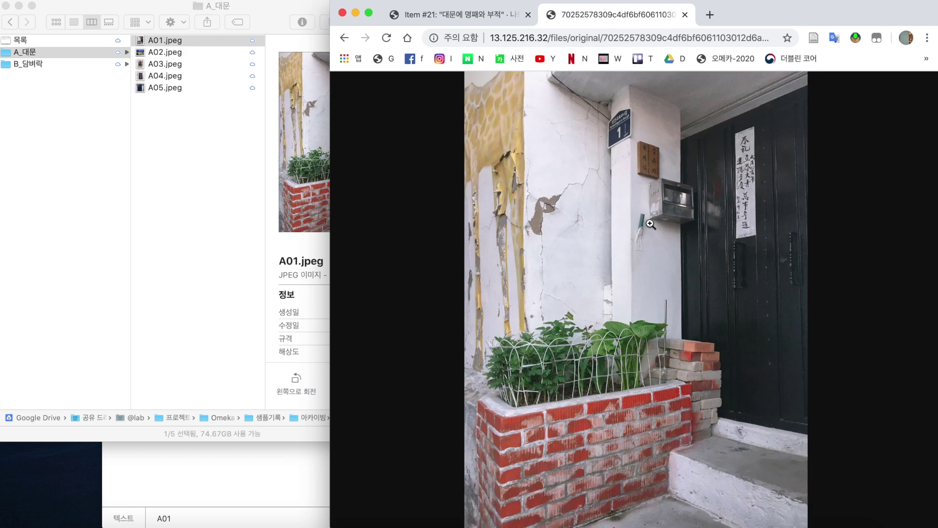
click(650, 224)
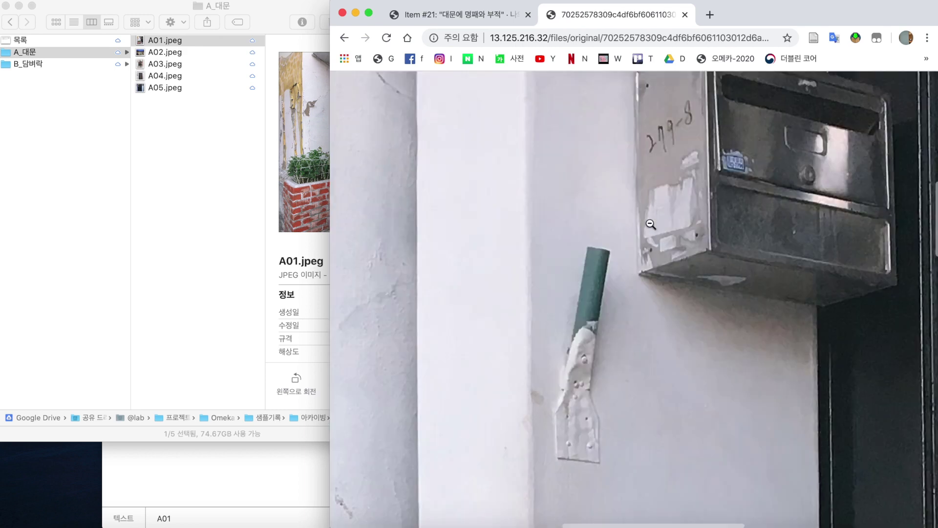
click(650, 224)
Try to save the original photo as a JPEG image, and close the public page
right_click(662, 170)
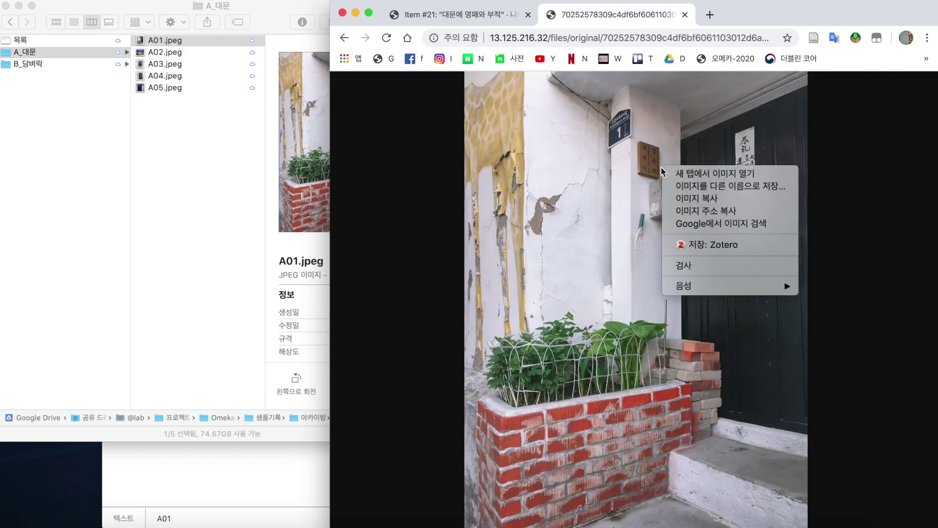
click(685, 186)
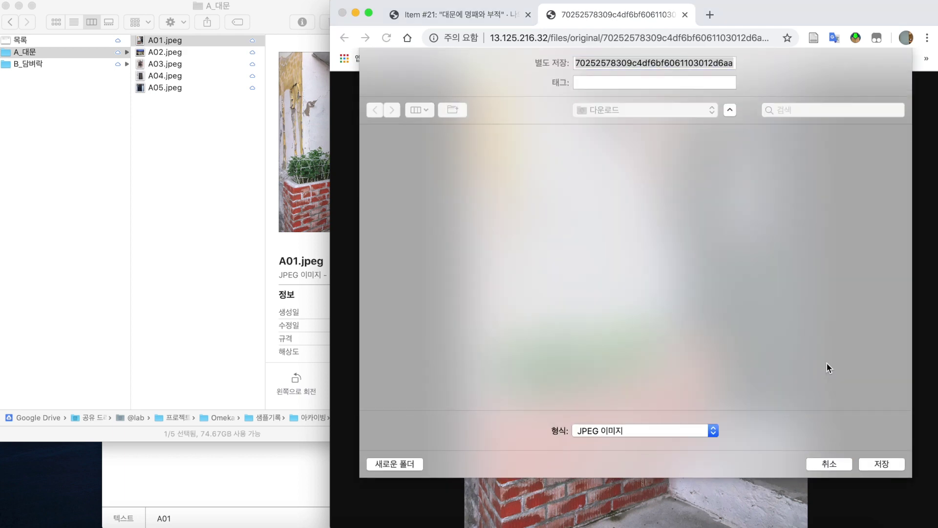
key(Return)
click(685, 14)
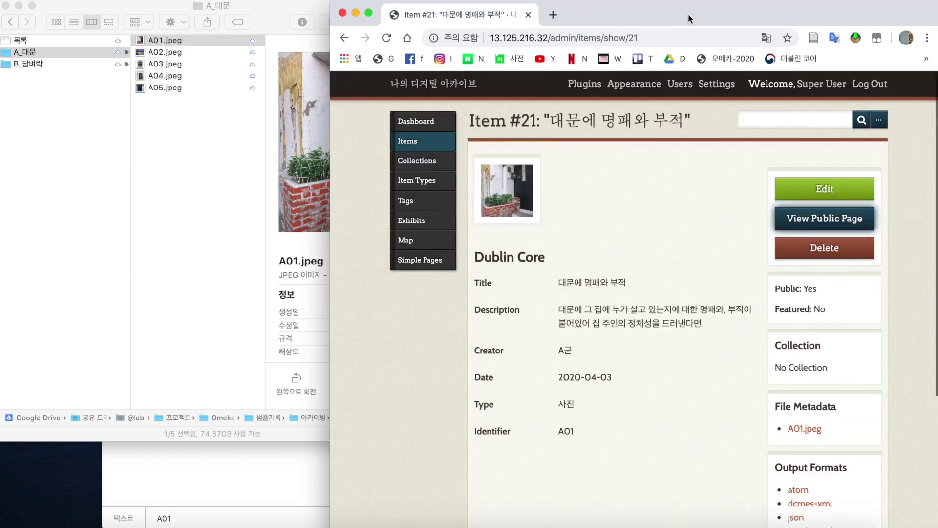
Open the item "대문에 명패와 부적" for editing again from the item list
click(419, 142)
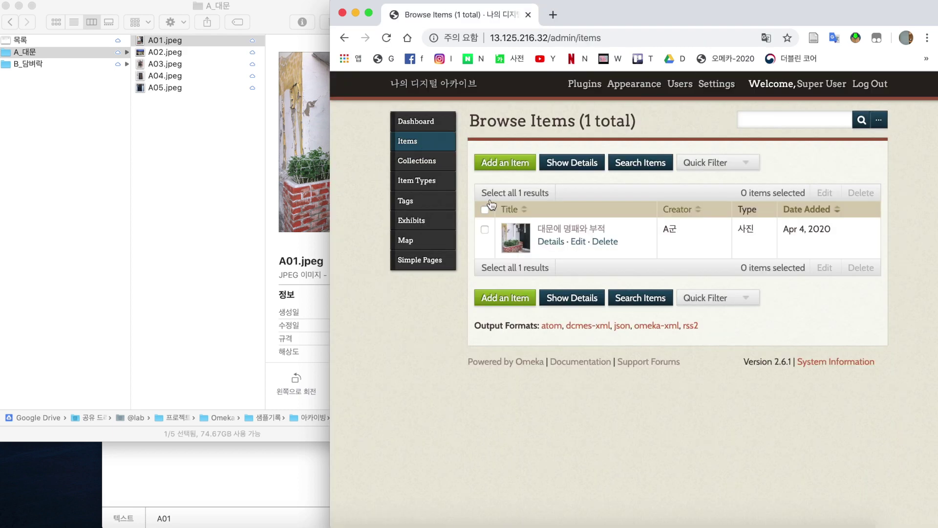
click(578, 242)
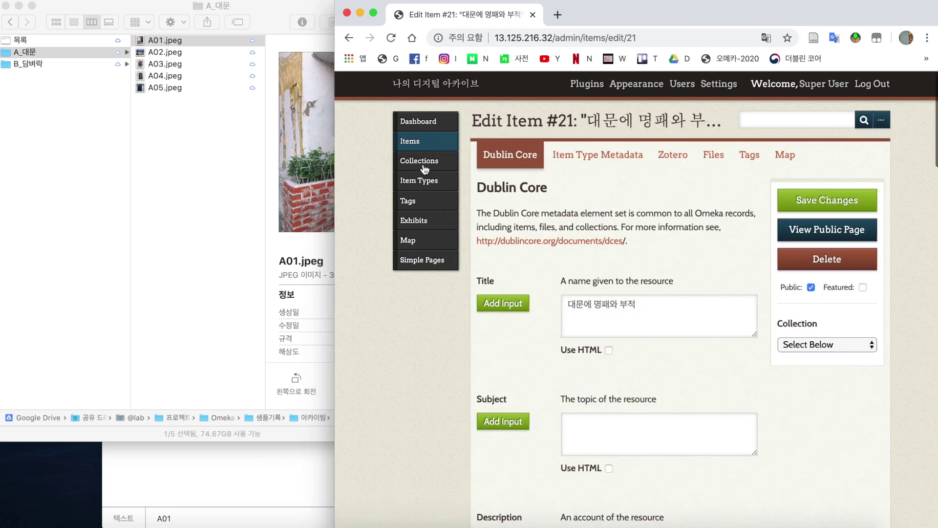
Widen the browser window to the full screen width and examine the available item types alongside the item's Dublin Core fields
drag(335, 158, 3, 152)
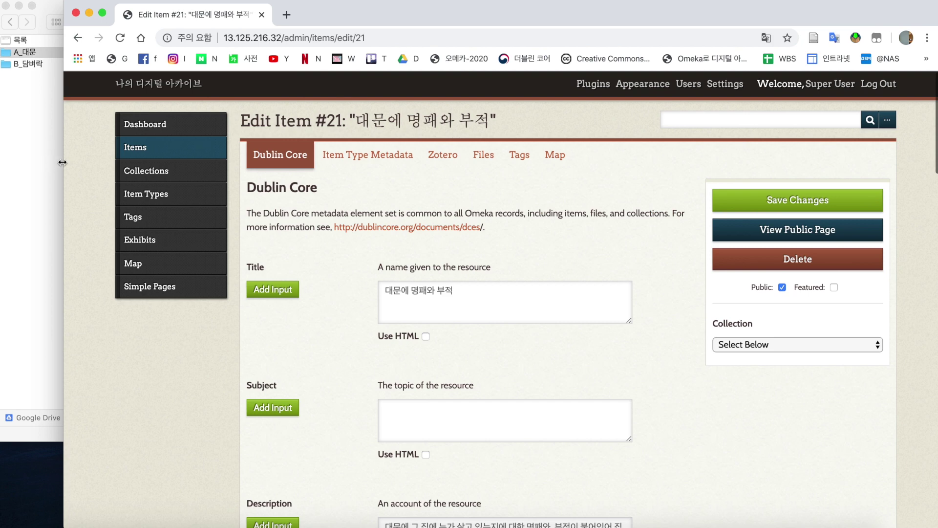
drag(64, 159, 4, 149)
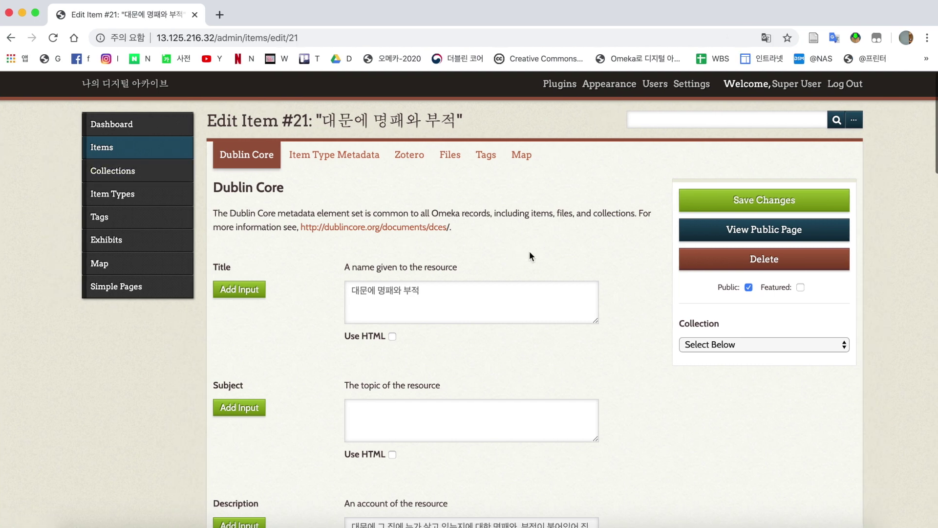
click(330, 158)
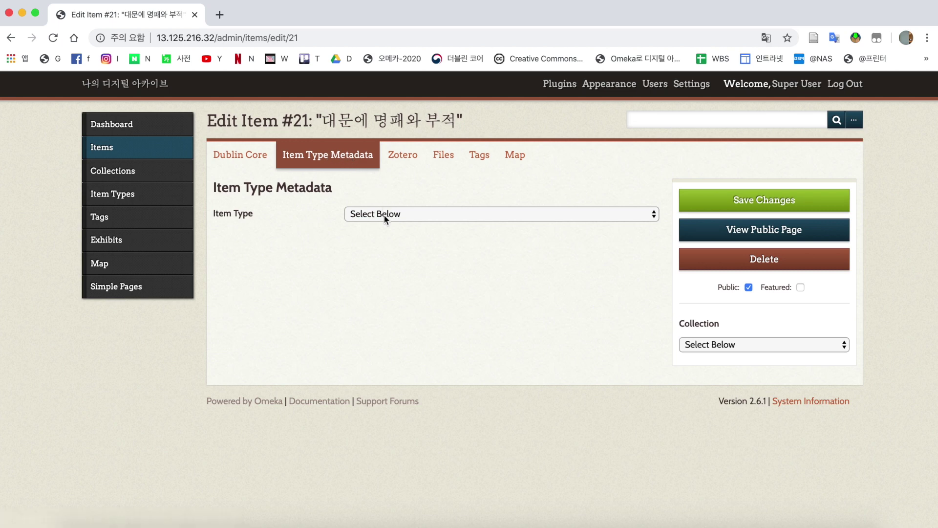
click(247, 155)
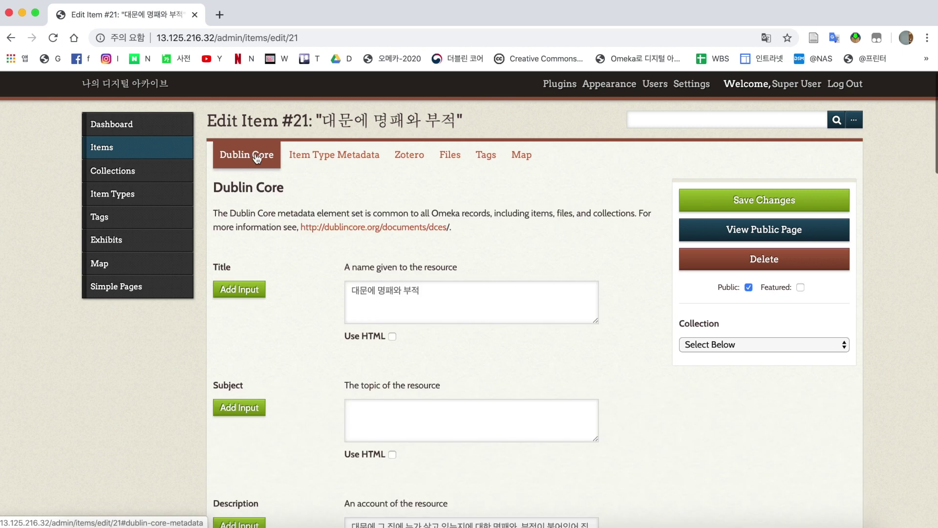
click(316, 161)
click(379, 214)
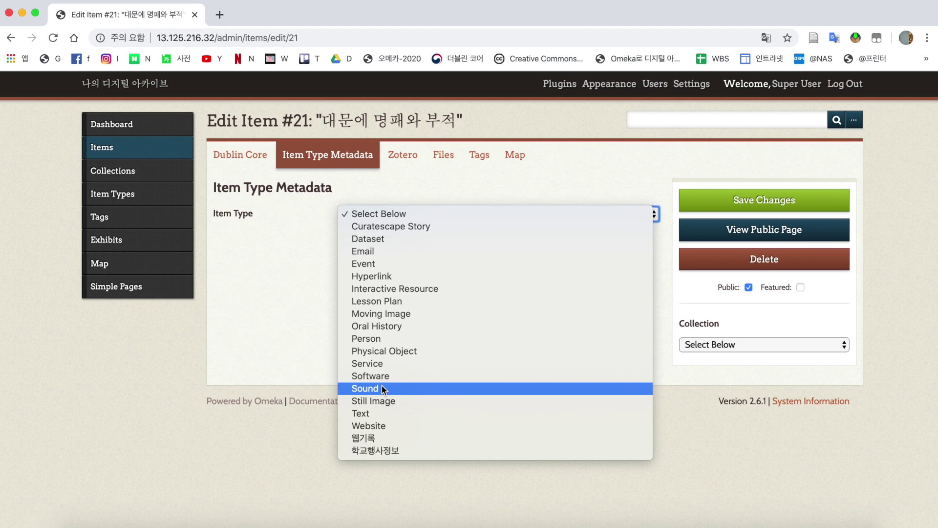
click(243, 241)
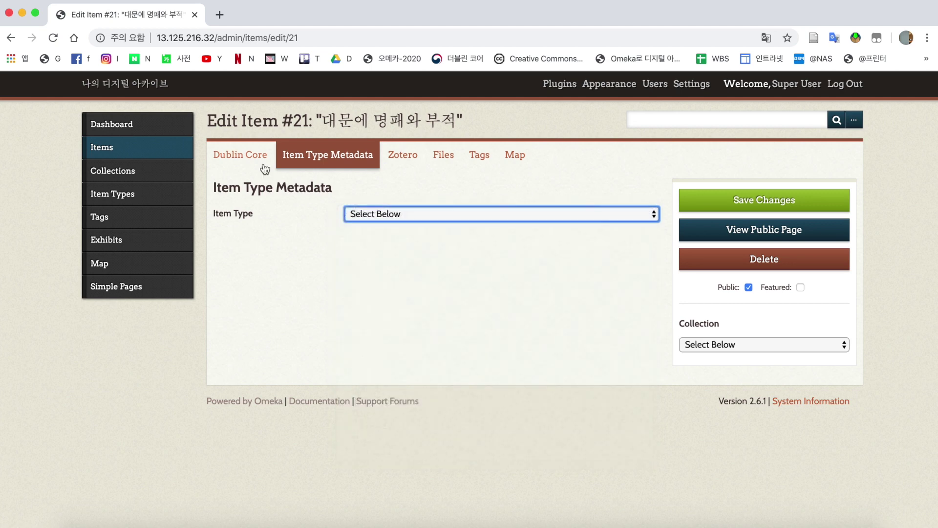
click(250, 163)
scroll(305, 251, down, 10)
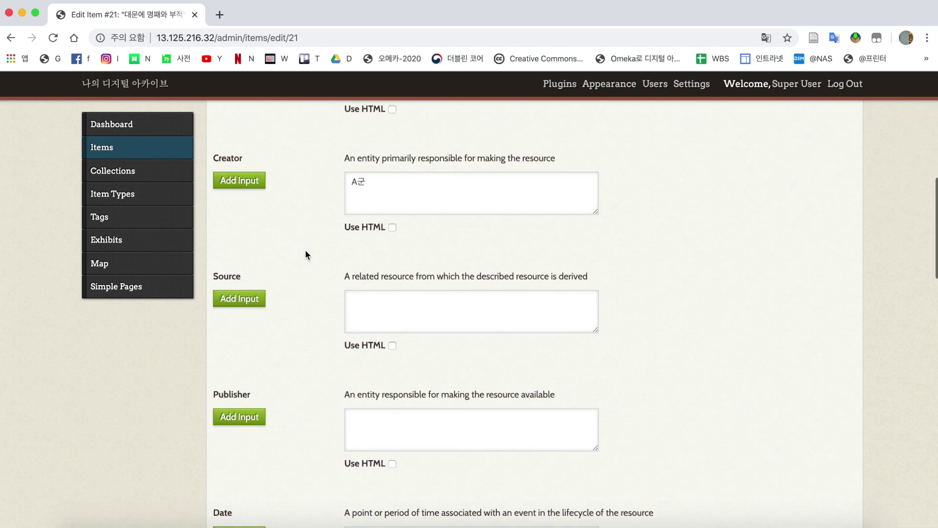
scroll(305, 249, up, 10)
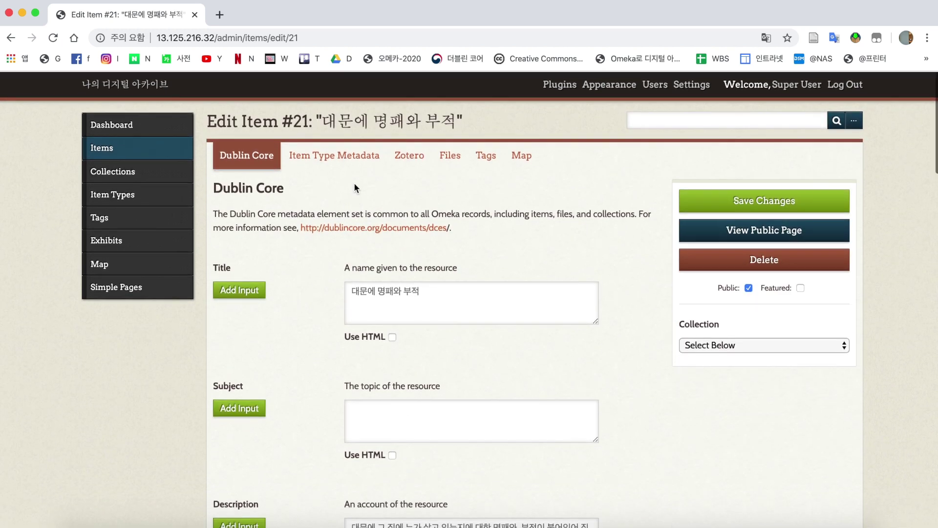
Set the item type of the item "대문에 명패와 부적" to Oral History
click(342, 165)
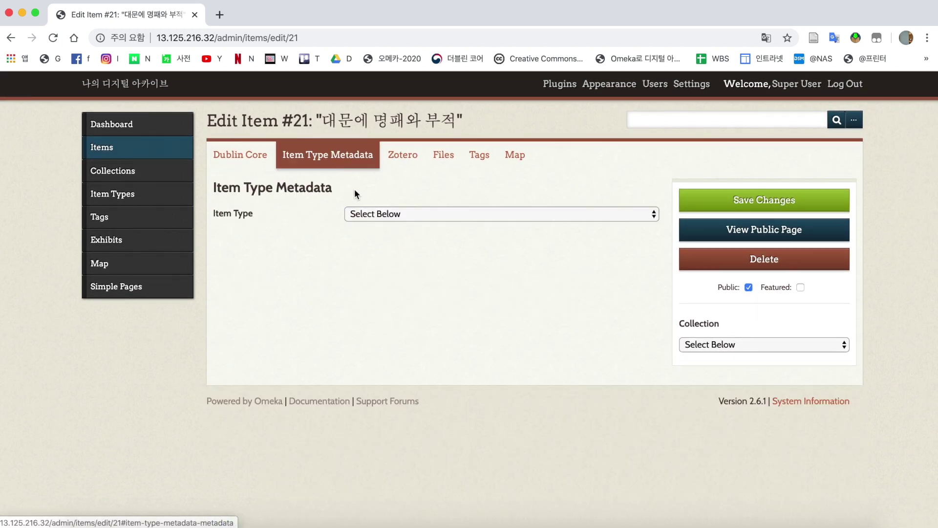
click(368, 215)
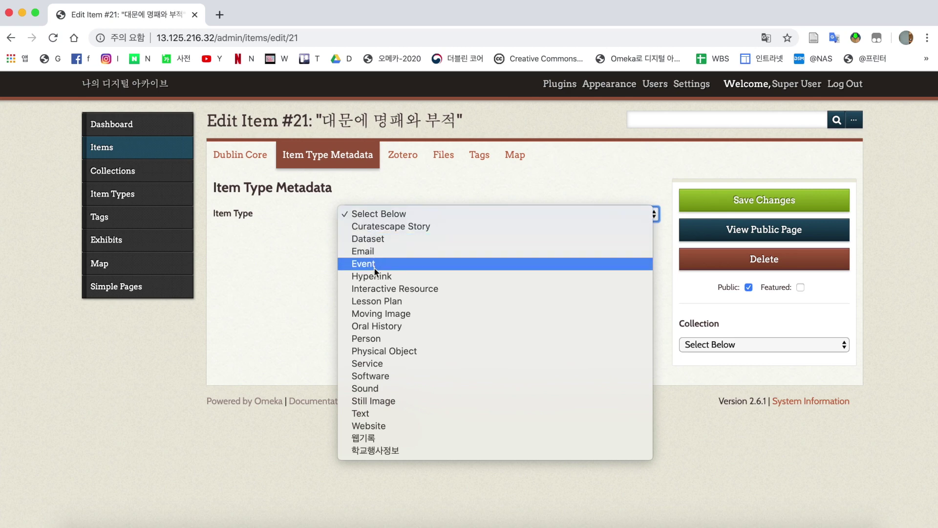
click(374, 325)
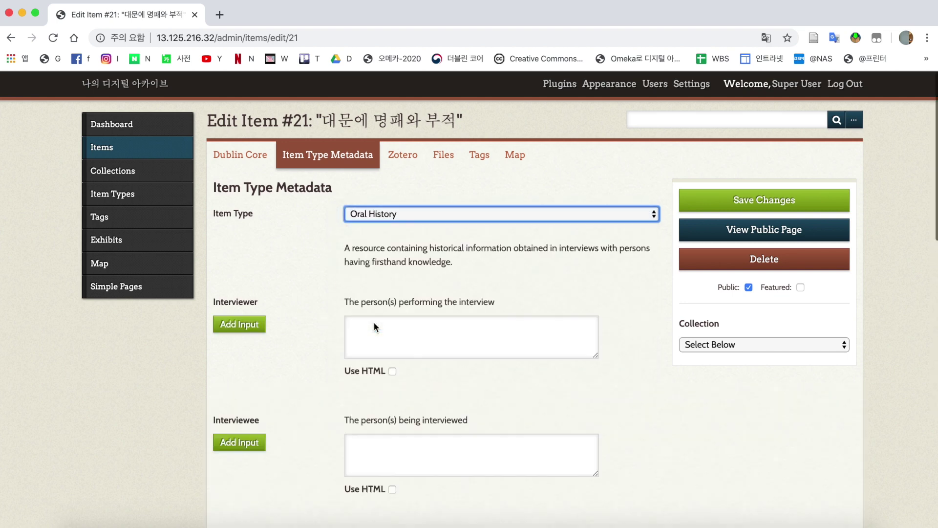
Examine the Oral History metadata fields, from Interviewer, Interviewee and Location through Transcription, Original Format, Duration and Bit Rate/Frequency
scroll(289, 302, down, 2)
click(368, 289)
scroll(368, 289, down, 1)
scroll(368, 289, down, 2)
click(388, 299)
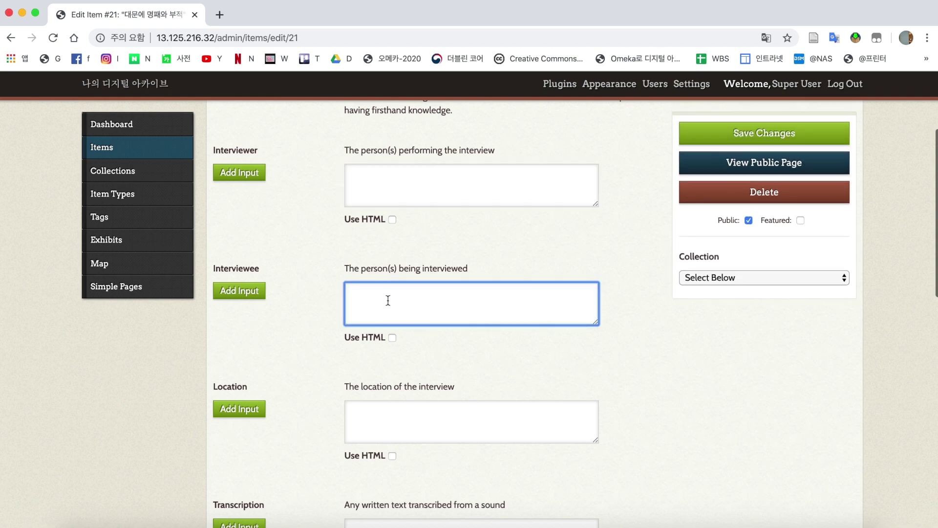
scroll(388, 300, down, 2)
click(383, 362)
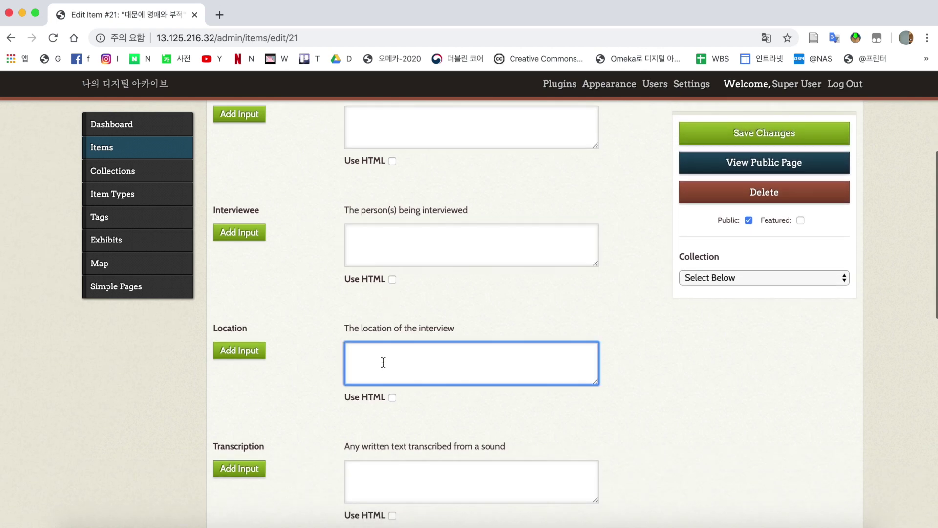
scroll(384, 362, down, 3)
click(411, 338)
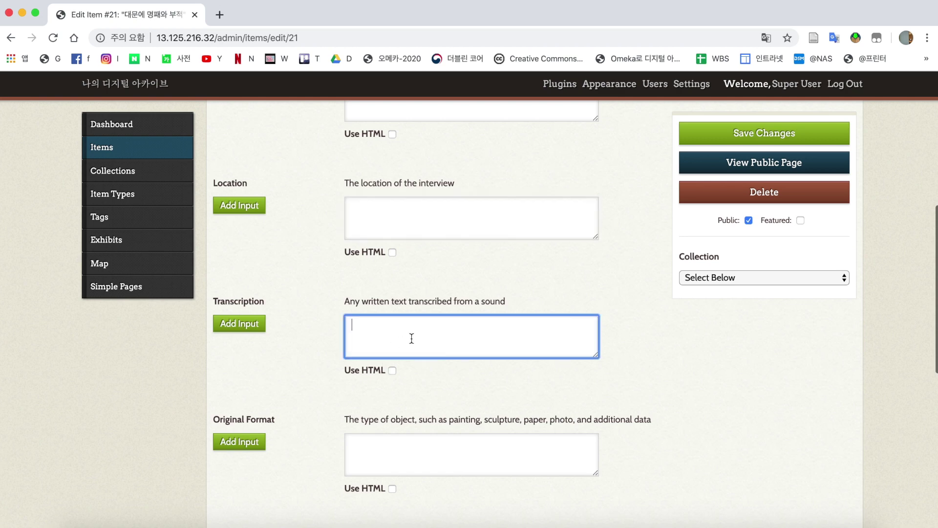
scroll(411, 338, down, 2)
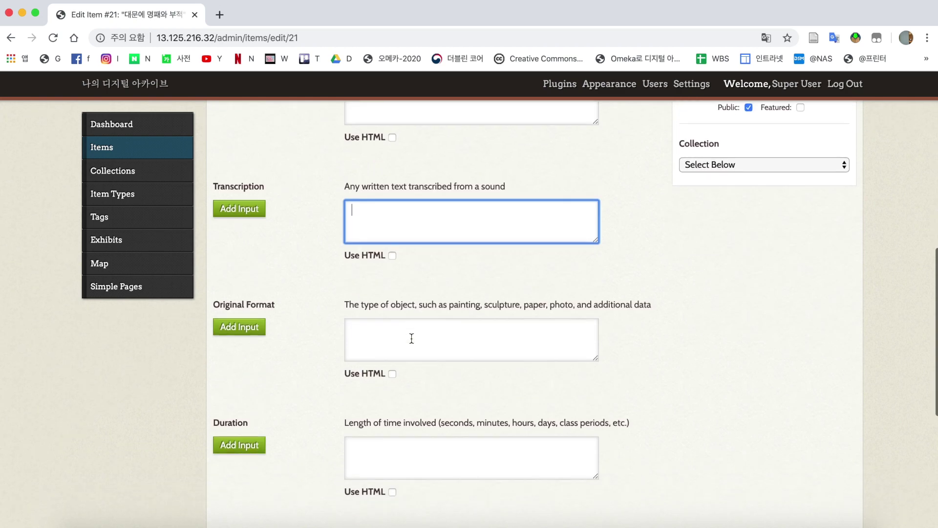
scroll(411, 338, down, 2)
scroll(439, 336, down, 1)
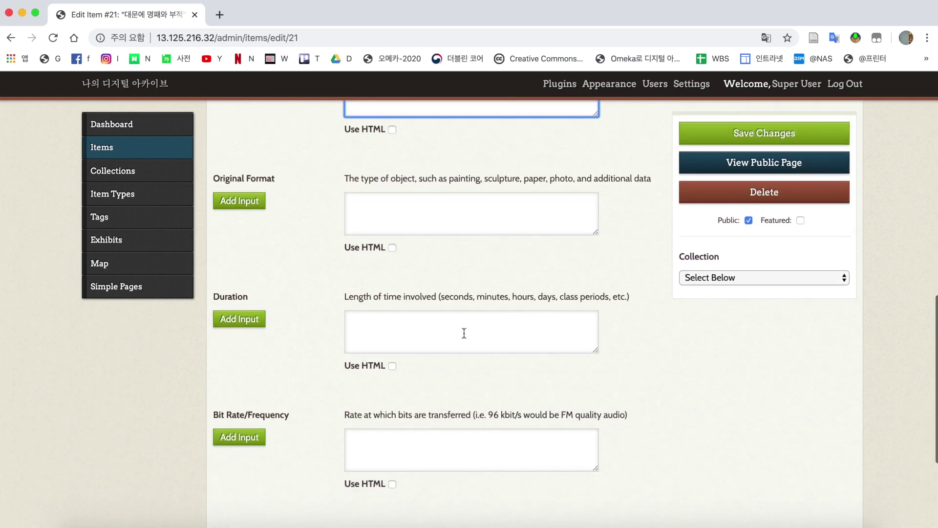
click(465, 333)
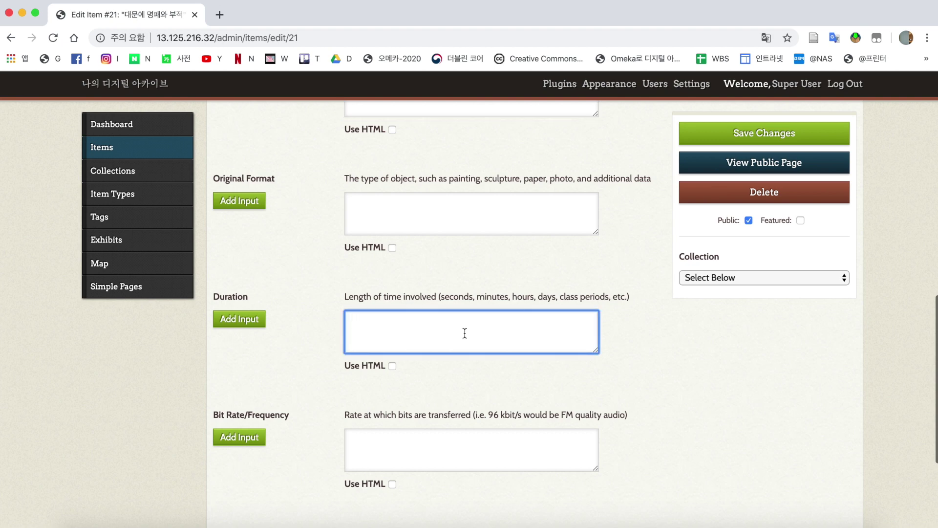
click(652, 354)
scroll(652, 353, up, 10)
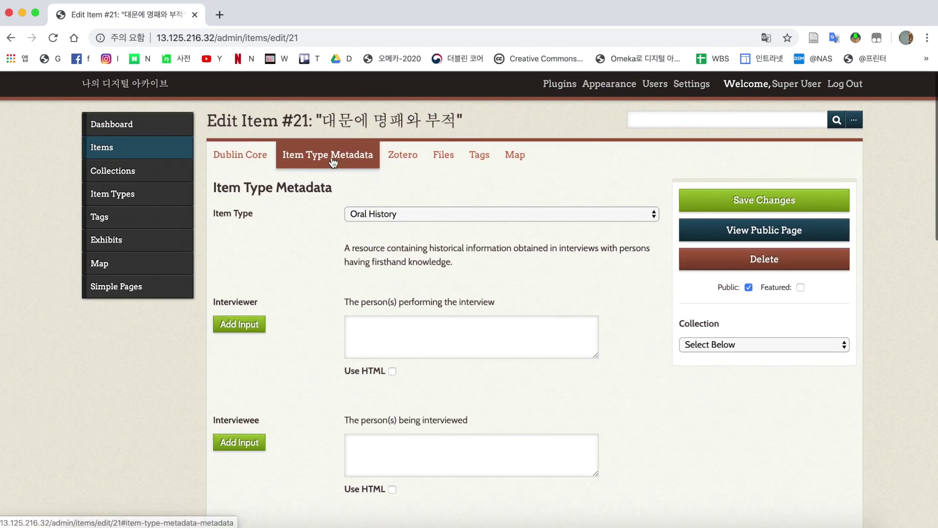
Look through the item's Zotero, Files and Tags sections, and return to its Dublin Core fields
click(403, 156)
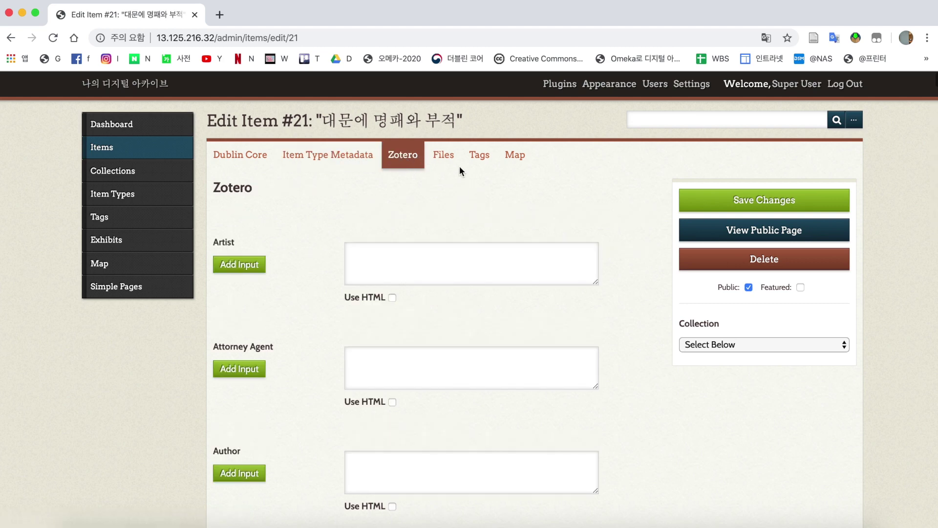
click(443, 156)
click(479, 155)
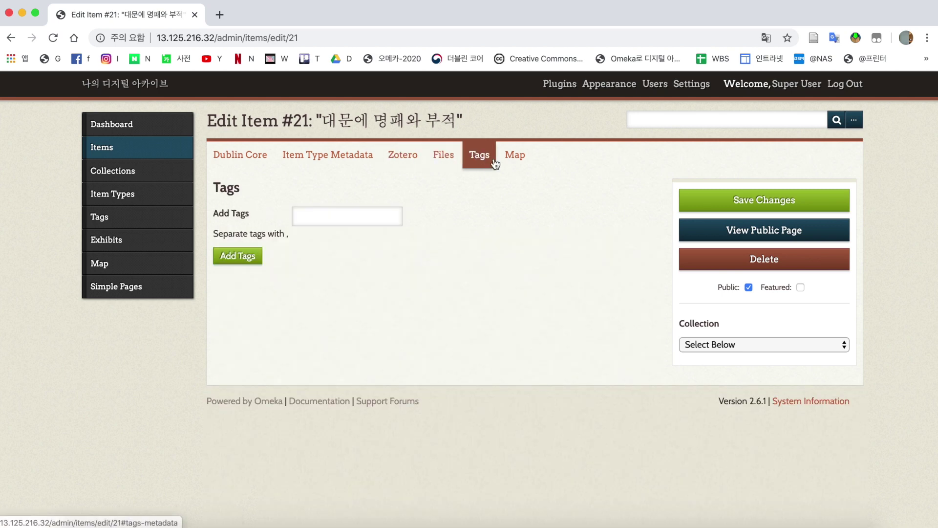
click(342, 220)
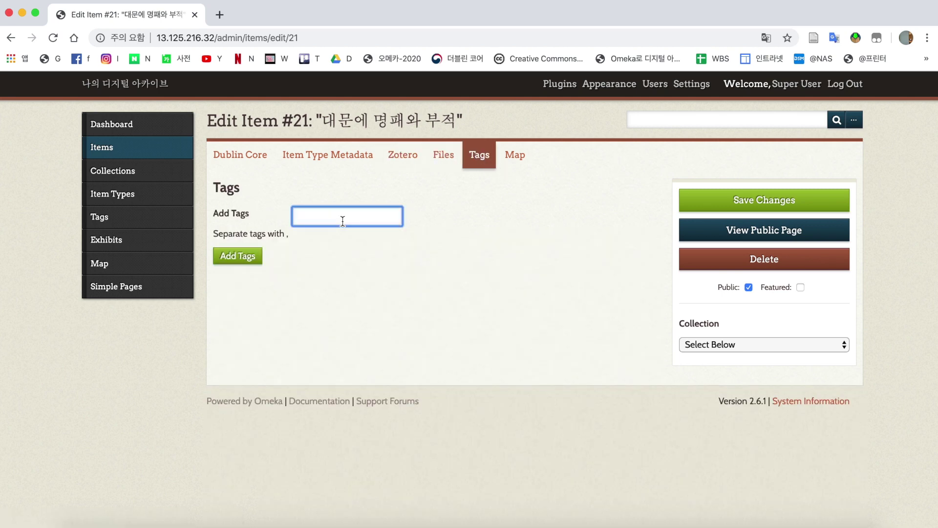
click(255, 159)
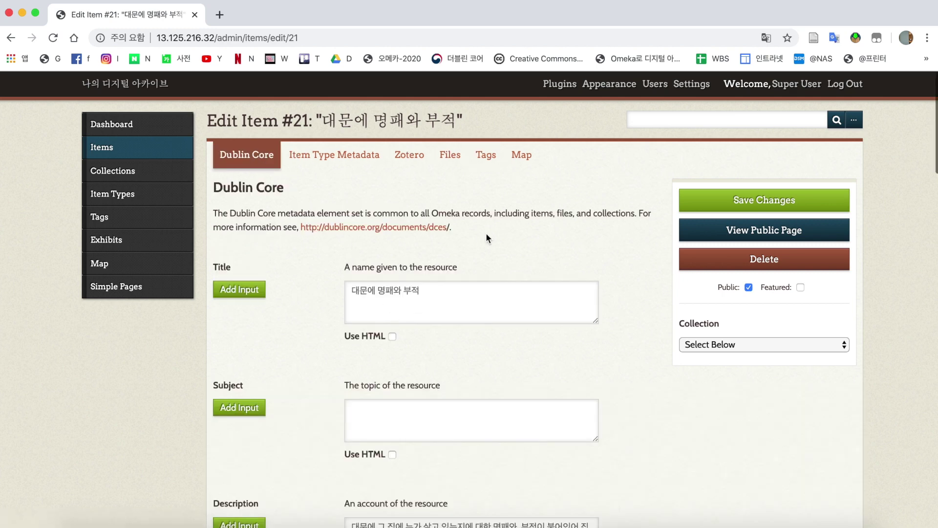
Add the tags 대문, 명패 and 부적 to the item one at a time
click(485, 157)
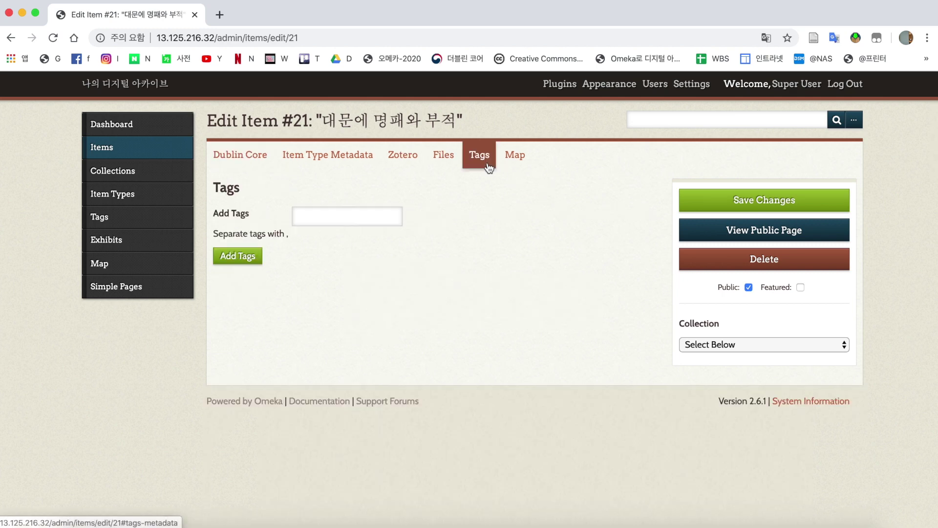
click(345, 217)
text(대무)
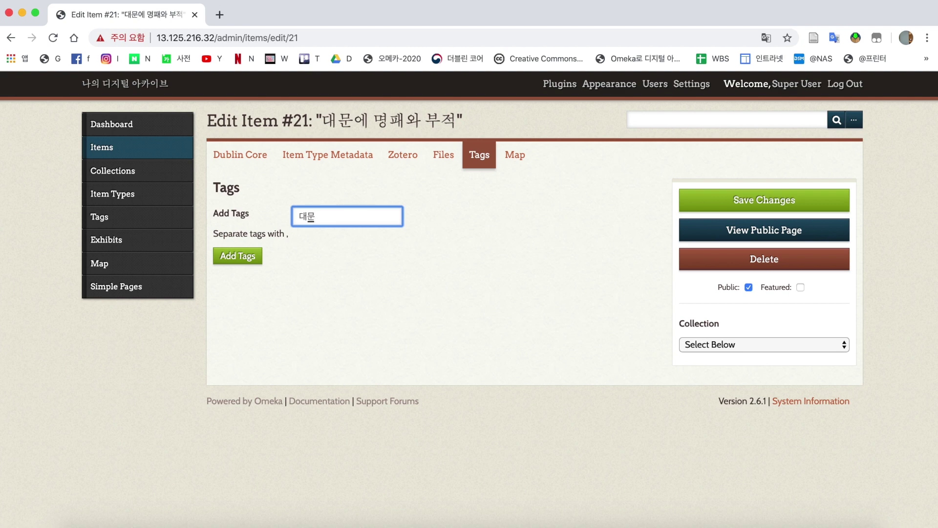
click(250, 257)
click(340, 219)
text(명패)
click(237, 256)
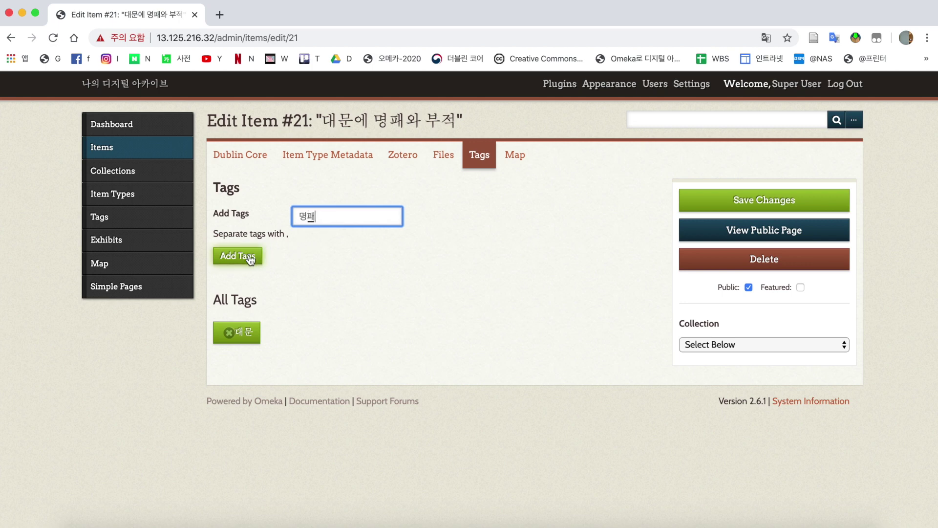
click(330, 225)
text(부적)
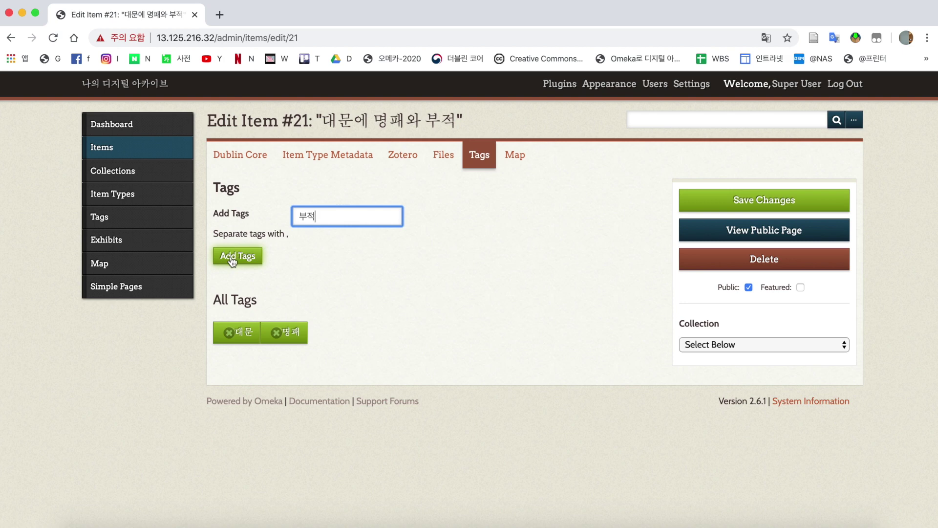
click(232, 259)
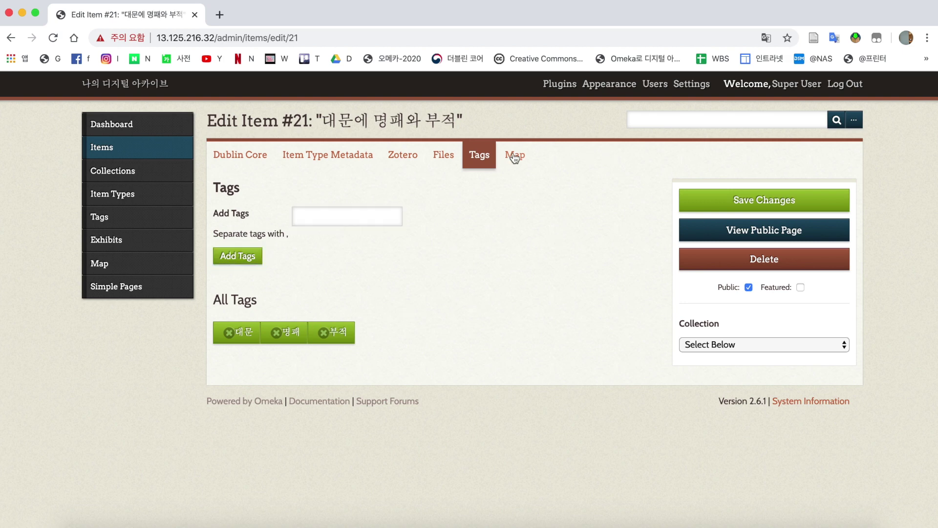
Find 한성대학교 by address on the item's map to place the location marker there
click(520, 155)
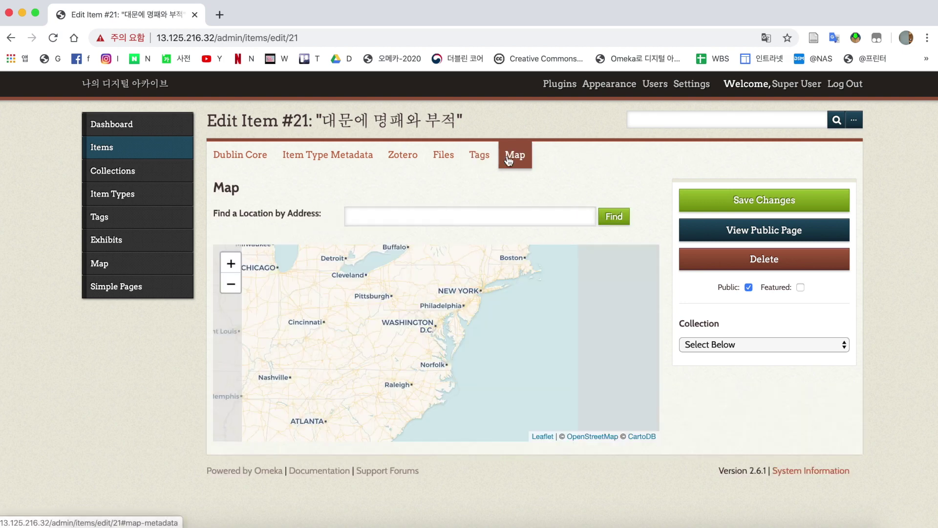
click(433, 217)
text(한성)
text(대)
text(학ㄱ)
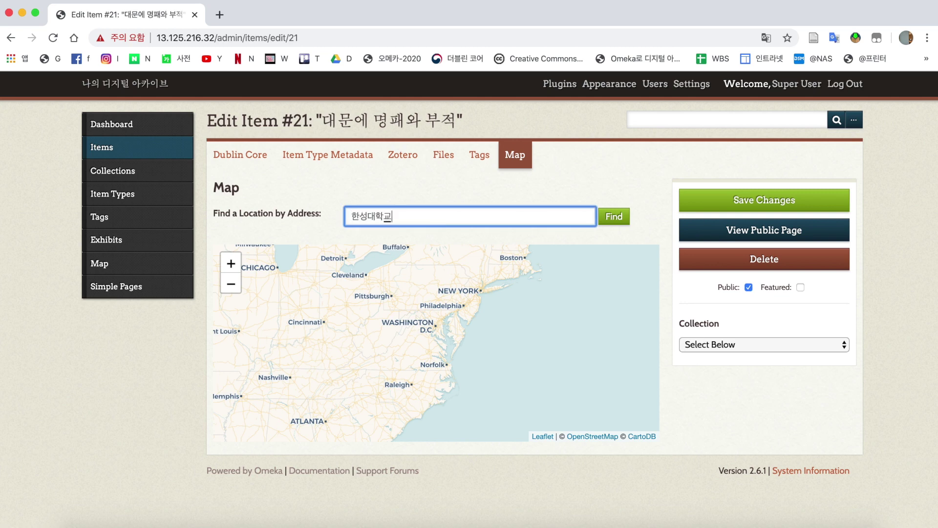
key(Return)
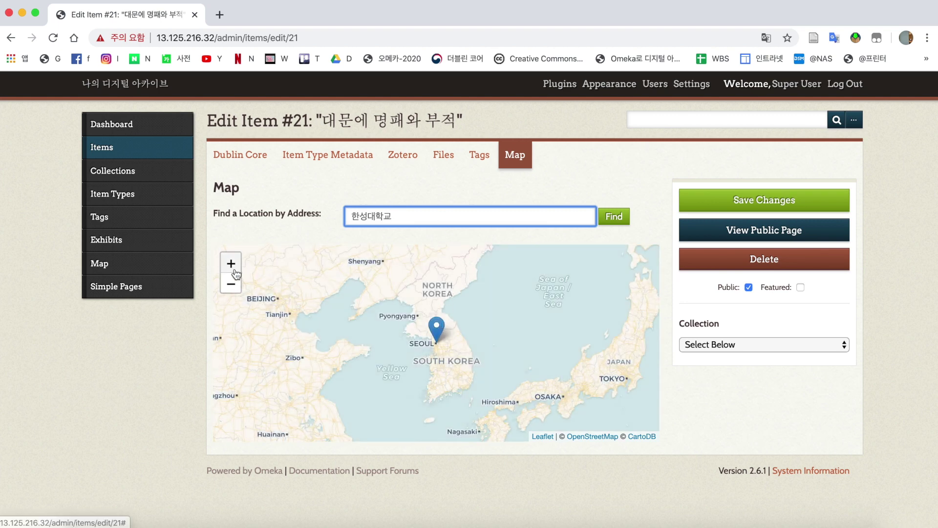
Zoom the map in to building level to examine where the marker sits on the 한성대학교 campus
click(235, 271)
click(236, 273)
click(231, 264)
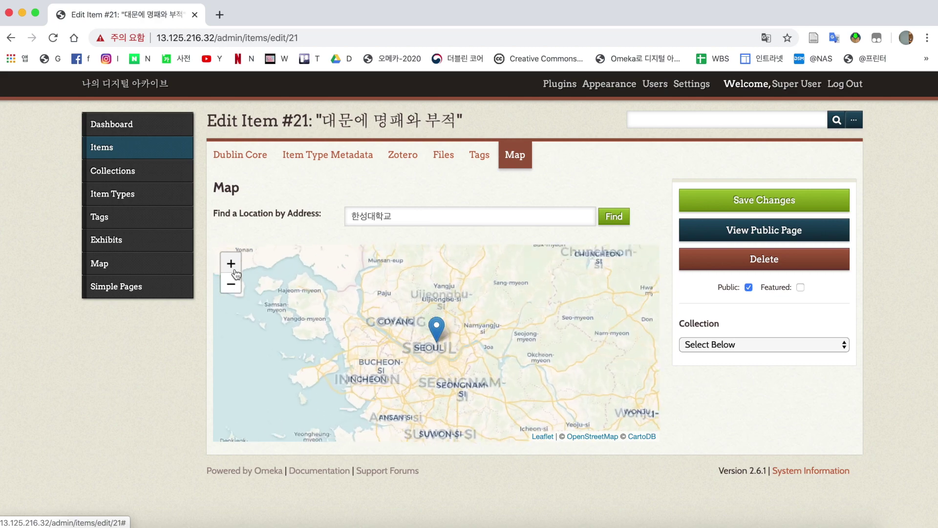
click(231, 264)
click(231, 264)
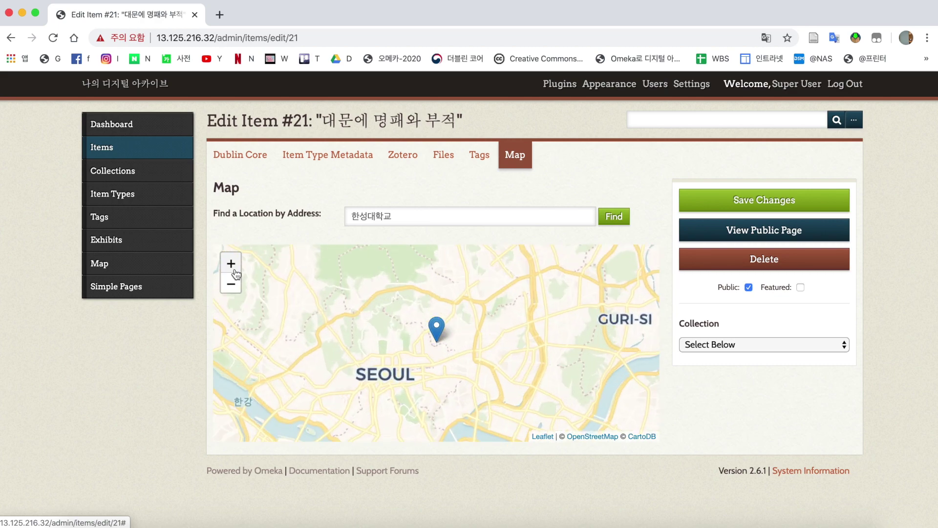
click(231, 264)
click(231, 263)
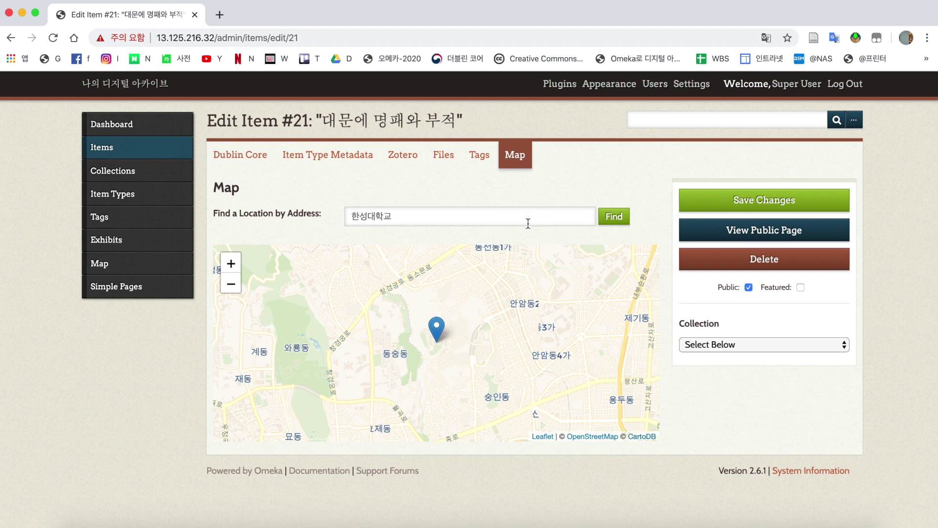
click(231, 264)
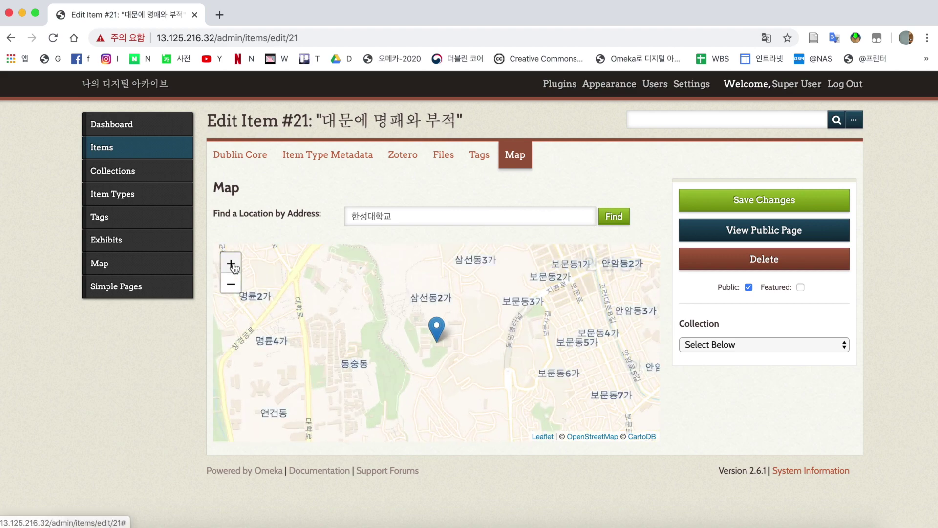
click(231, 264)
click(231, 264)
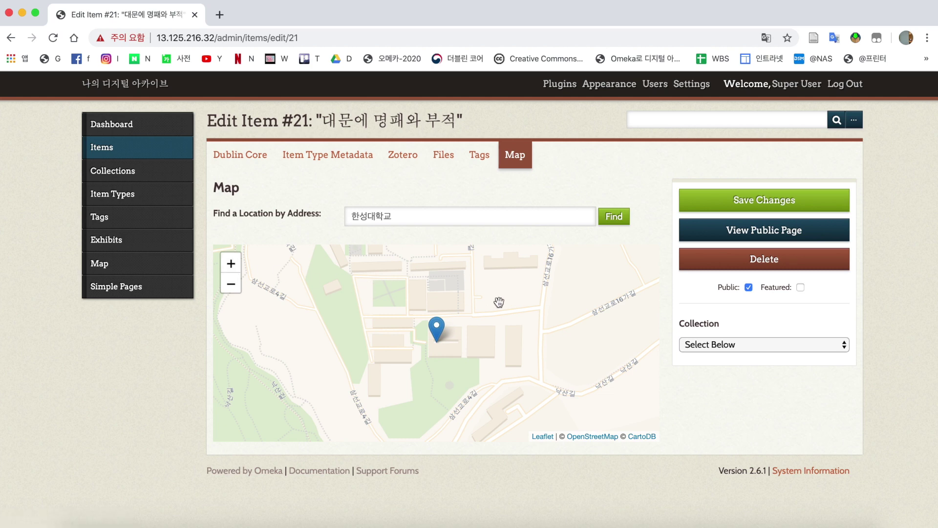
Remove the location marker on the 한성대학교 campus from the item's map
mouse_move(394, 324)
mouse_down()
mouse_move(477, 283)
mouse_move(442, 324)
mouse_move(453, 320)
mouse_up()
click(453, 321)
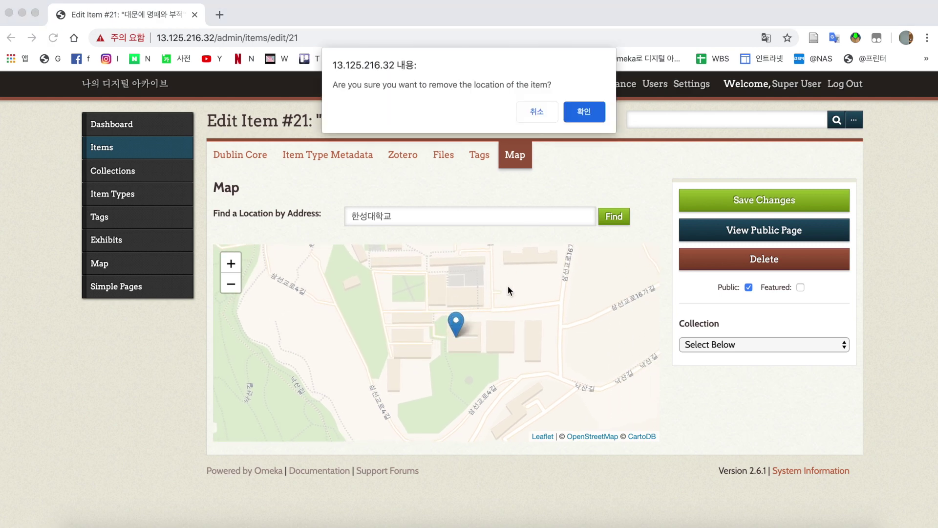
click(582, 112)
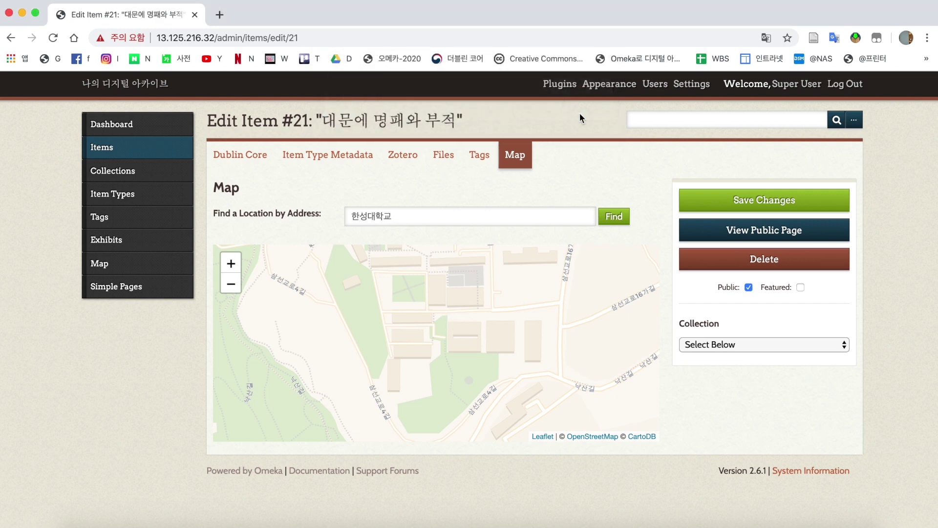
Place the location marker by hand in the open area west of 삼선공원, below 삼선교로4길, and save the item
drag(430, 321, 484, 284)
drag(447, 335, 481, 322)
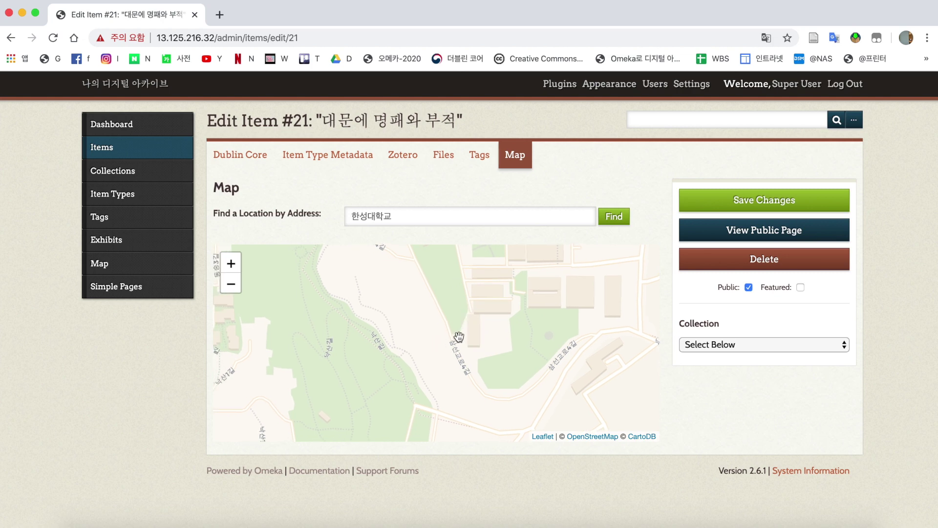
click(229, 265)
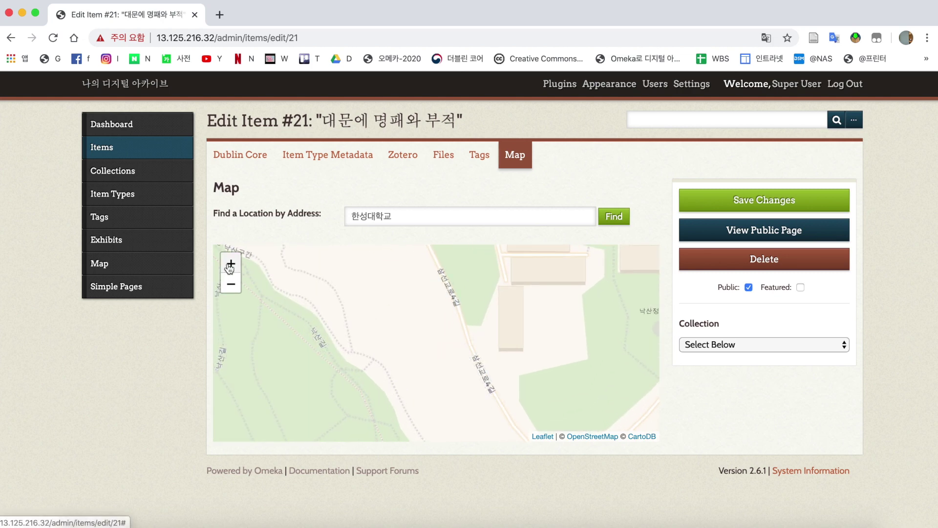
drag(382, 317, 380, 394)
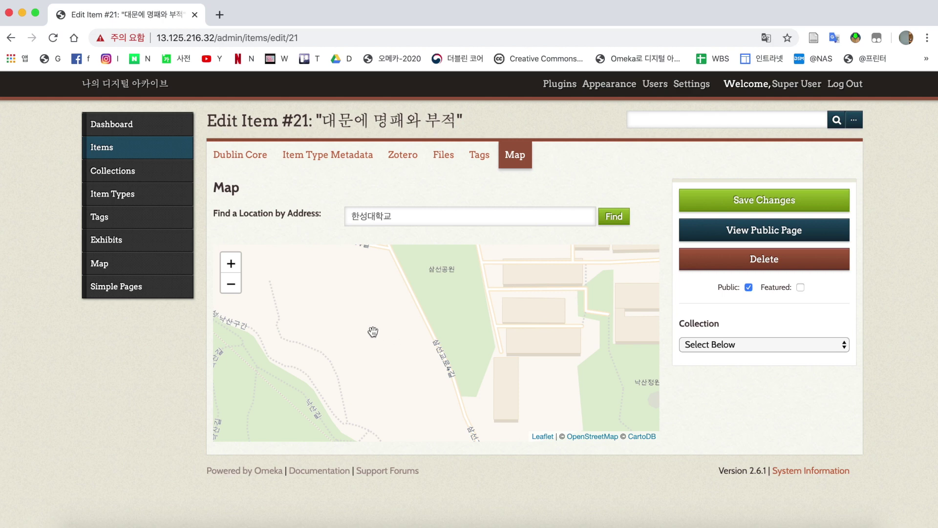
drag(373, 332, 412, 356)
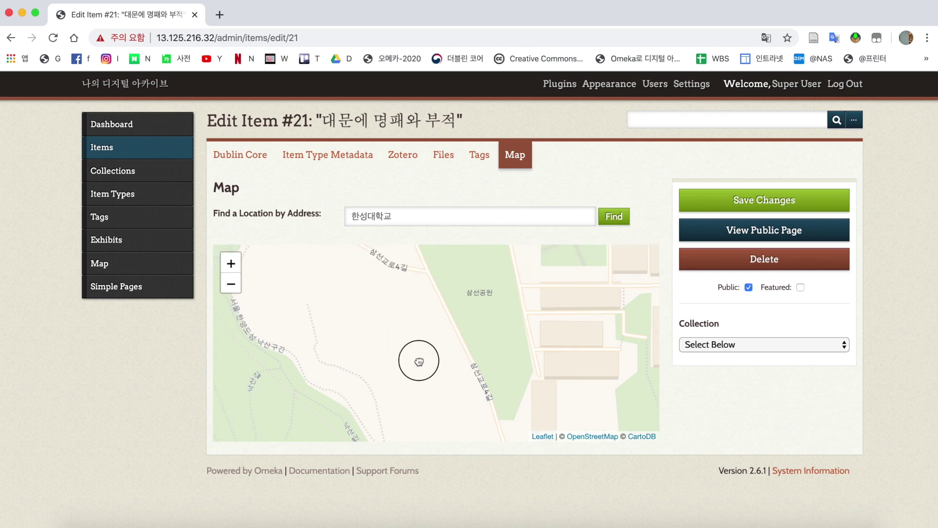
click(394, 317)
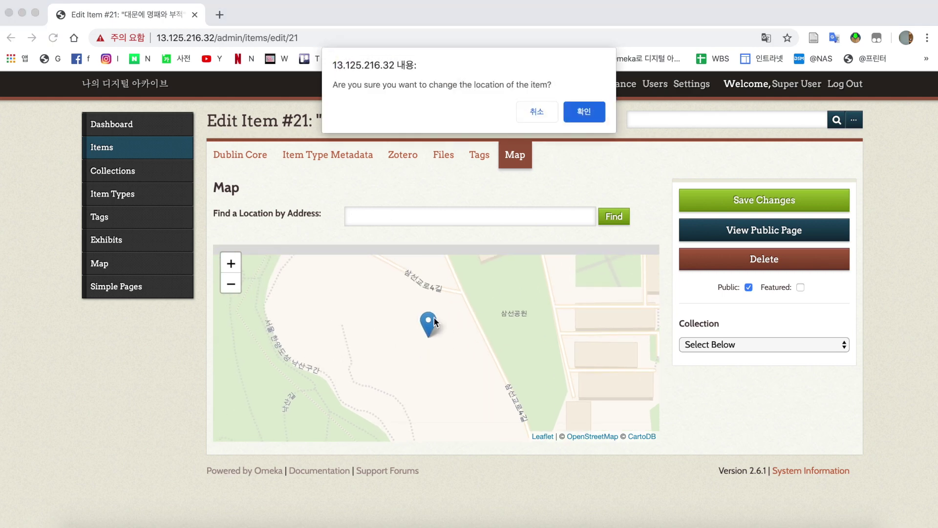
click(584, 108)
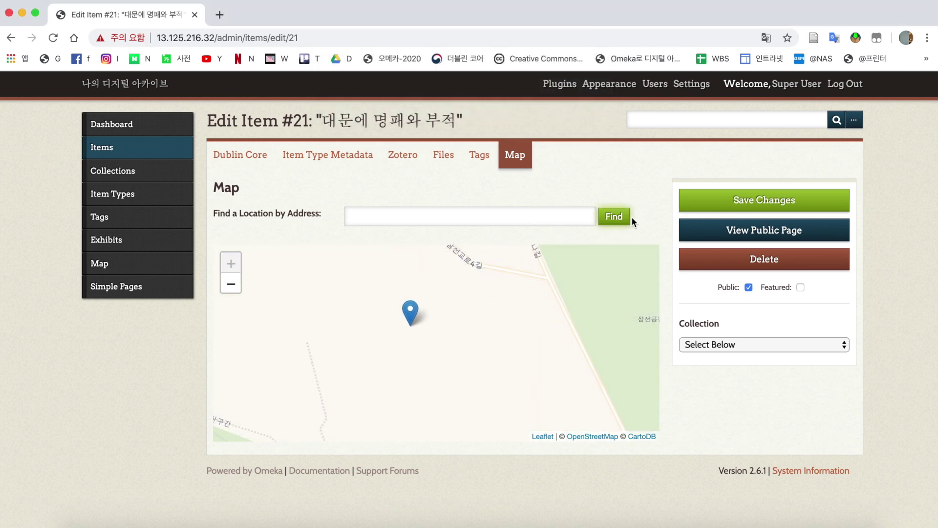
click(681, 204)
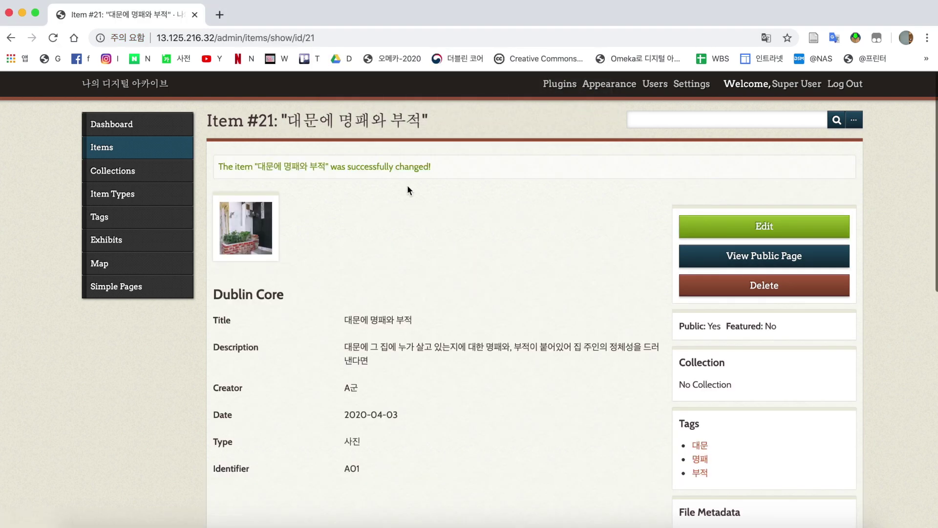
Review the saved item's details and its public page down to the Geolocation map, examining the marker's surroundings, and close the public page
scroll(487, 224, down, 15)
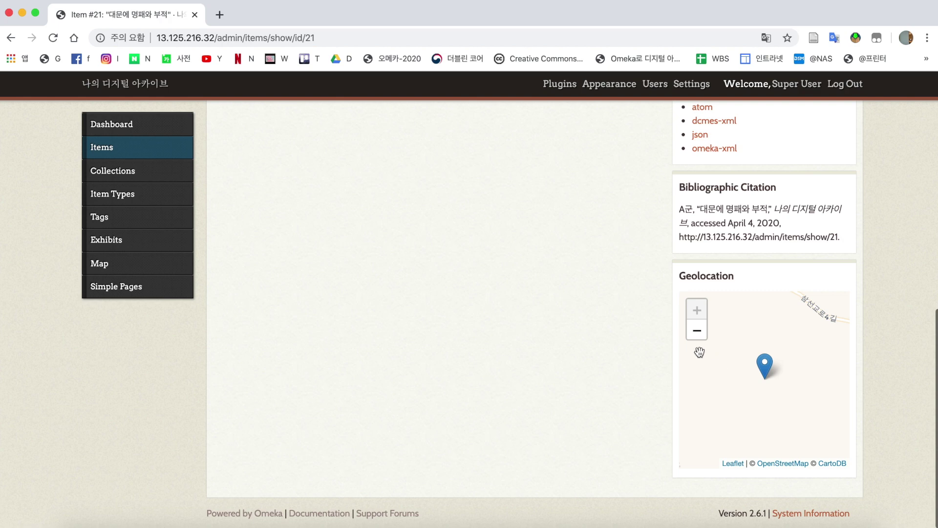
scroll(494, 349, up, 6)
scroll(494, 349, up, 4)
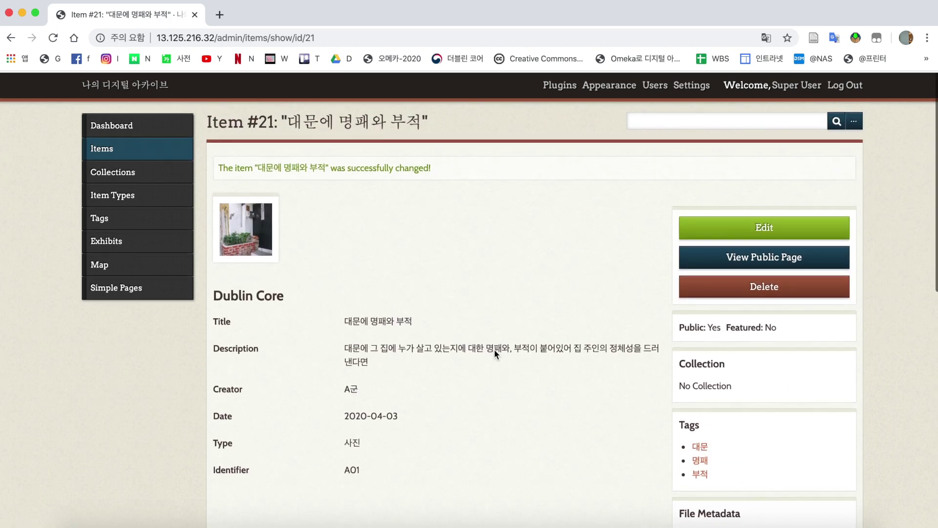
click(702, 255)
scroll(397, 263, down, 15)
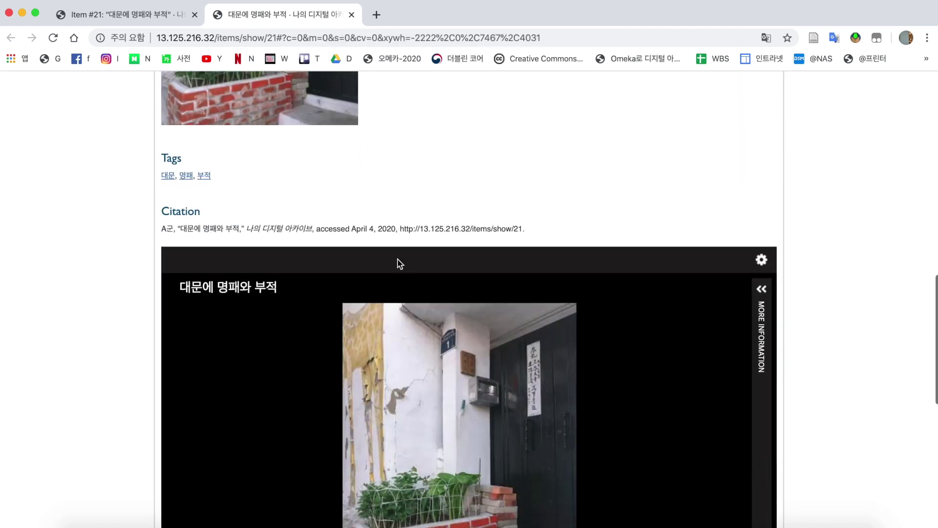
scroll(97, 310, down, 6)
scroll(96, 313, down, 2)
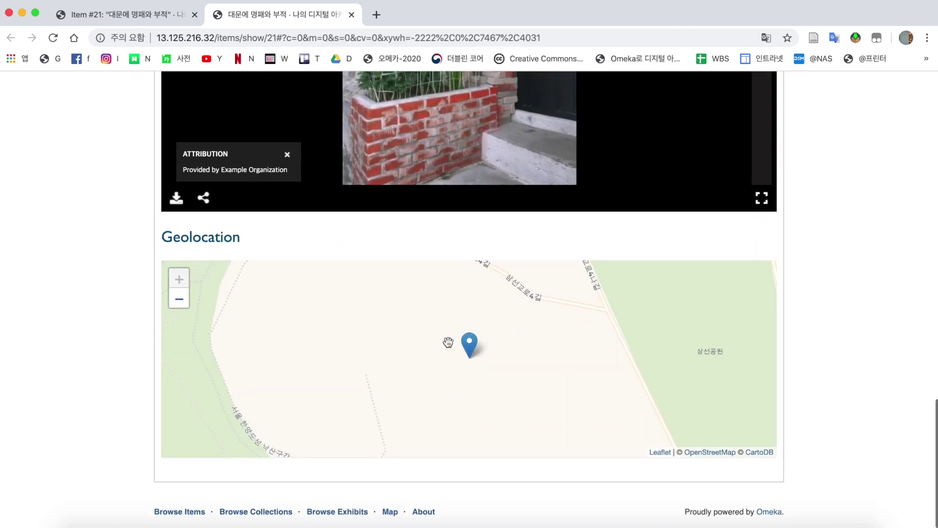
click(179, 299)
click(180, 299)
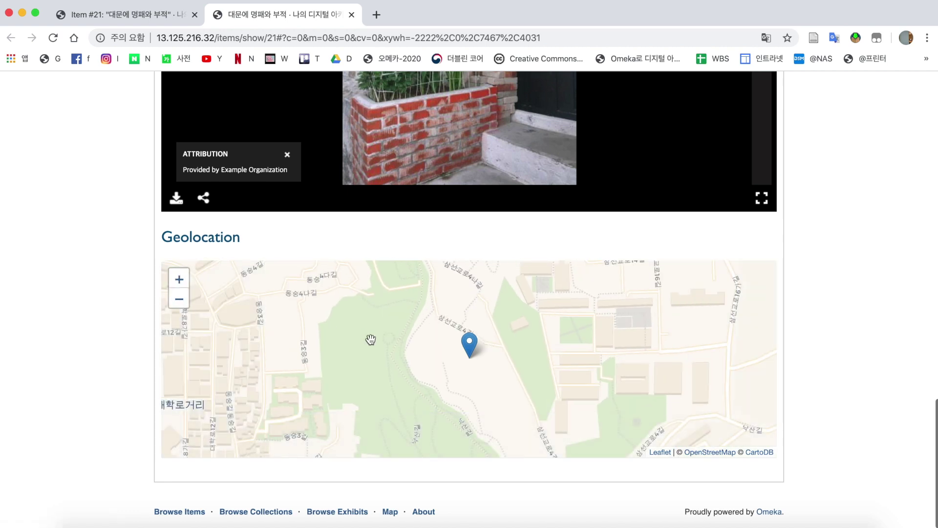
drag(390, 336, 357, 339)
scroll(96, 303, up, 10)
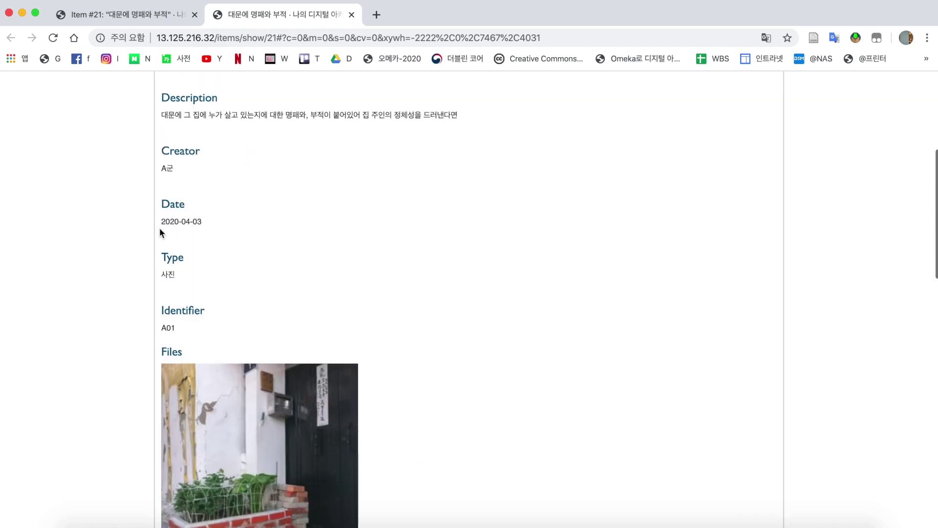
click(351, 14)
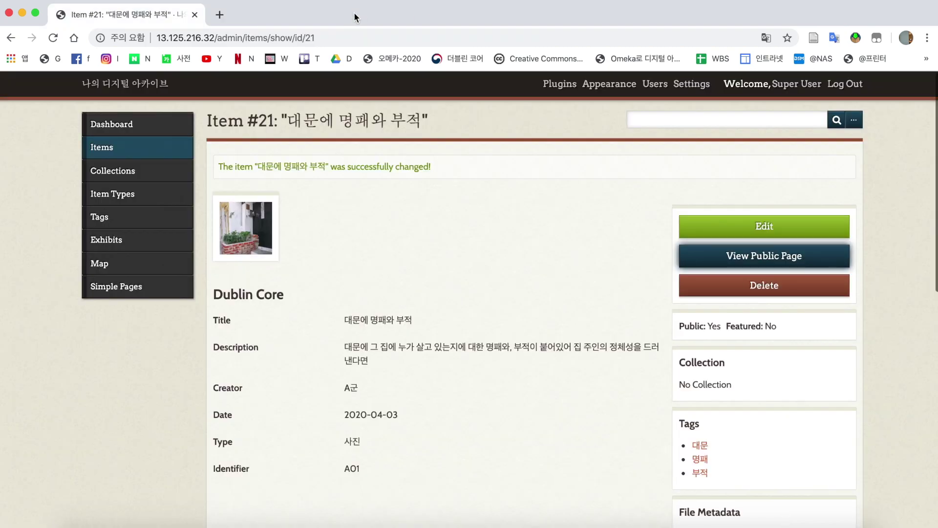
Open Google Maps in a new browser tab
click(220, 14)
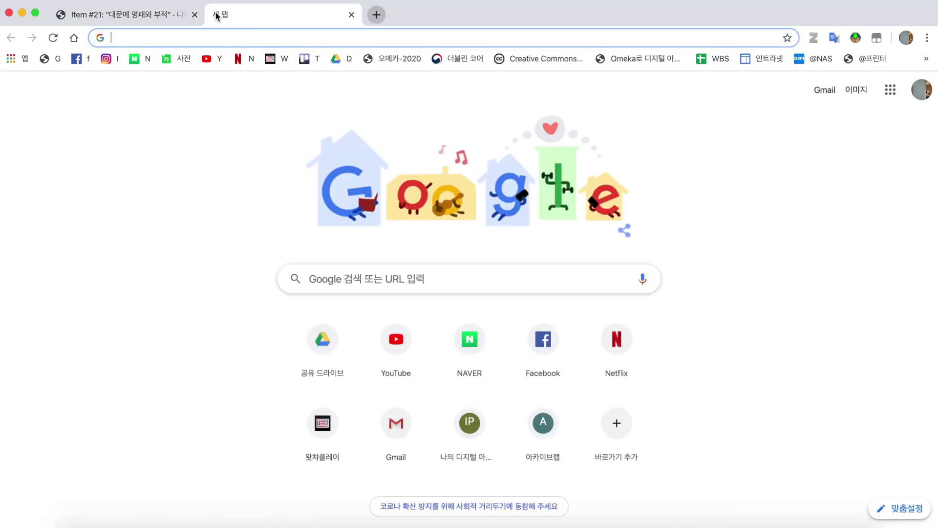
text(ㅡ메)
key(BackSpace)
key(BackSpace)
key(BackSpace)
text(map)
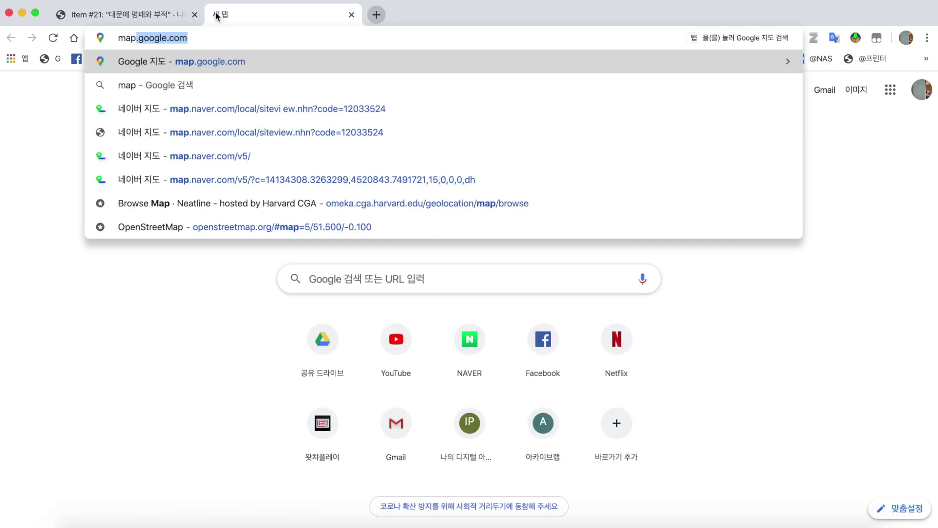
key(Return)
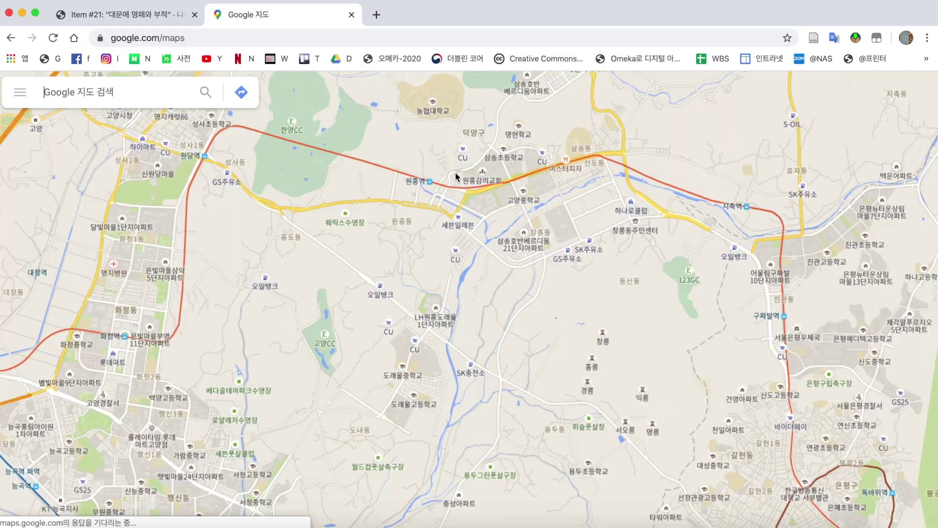
Search Google Maps for 한성대학교
click(151, 90)
text(gkstj)
key(BackSpace)
key(BackSpace)
key(BackSpace)
key(BackSpace)
key(BackSpace)
text(한성댈)
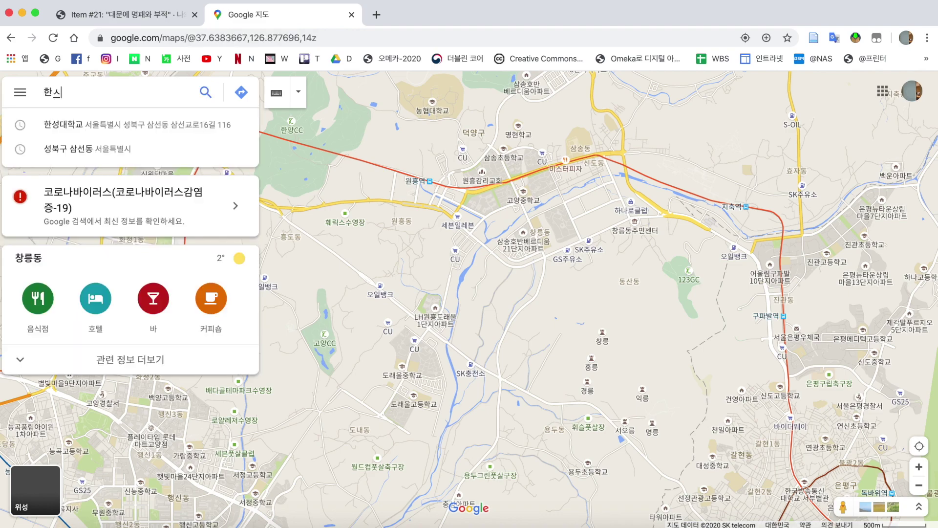
text(학교)
key(Return)
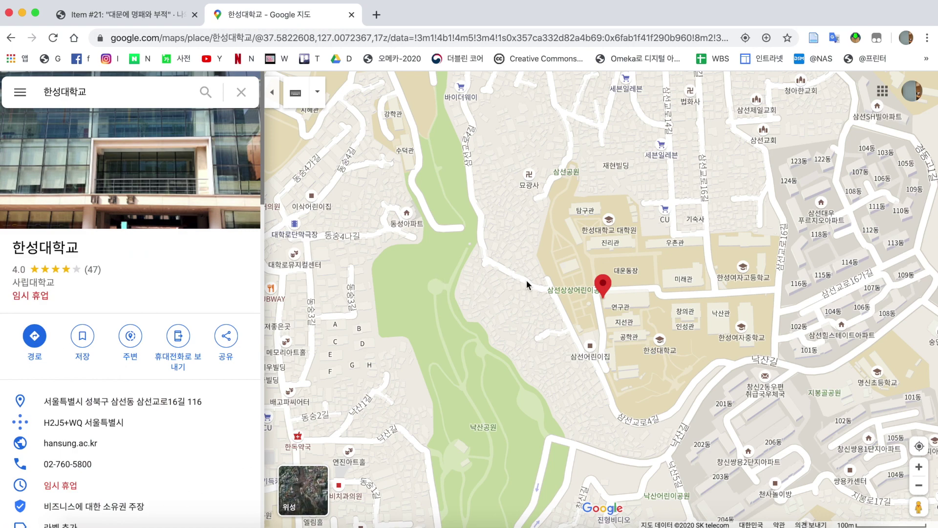
Look up the exact spot along the lower edge of 삼선교로4길, west of the campus, and copy its coordinates
drag(527, 285, 596, 265)
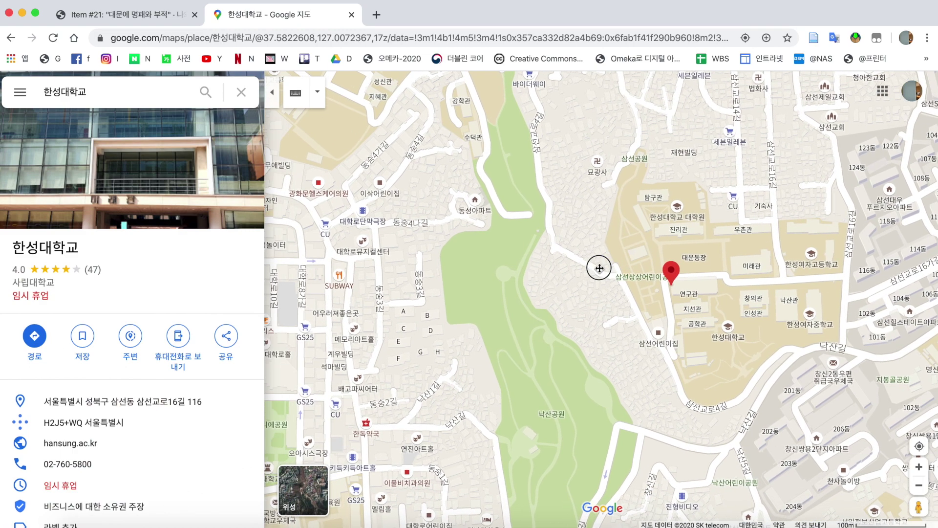
scroll(590, 277, up, 3)
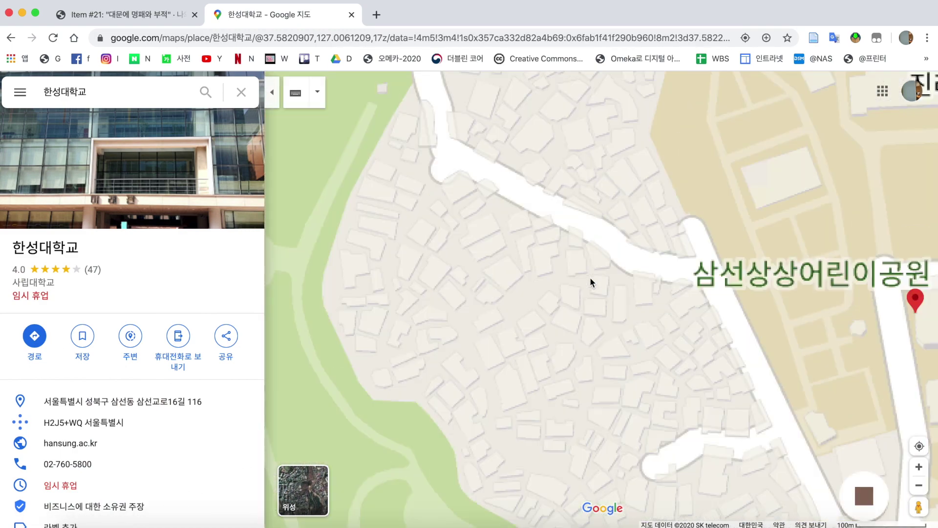
scroll(590, 277, up, 3)
scroll(590, 277, down, 3)
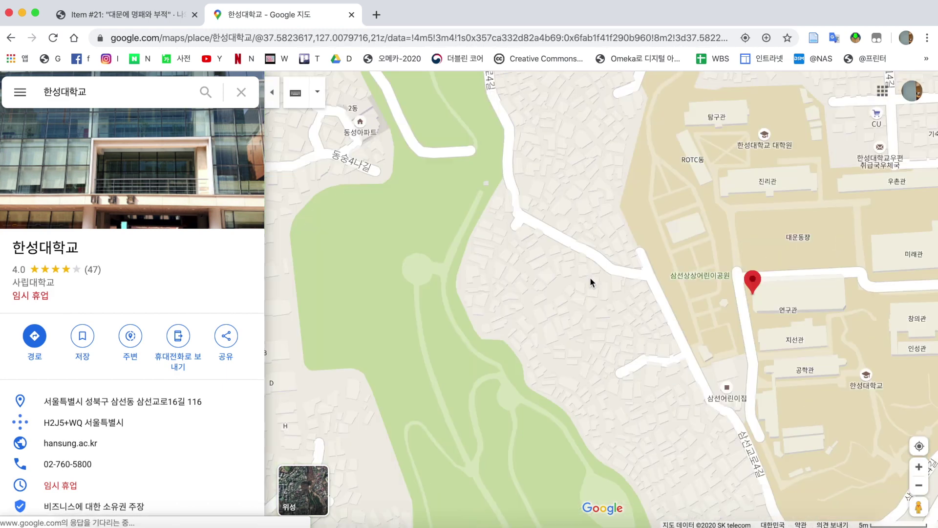
scroll(591, 277, up, 3)
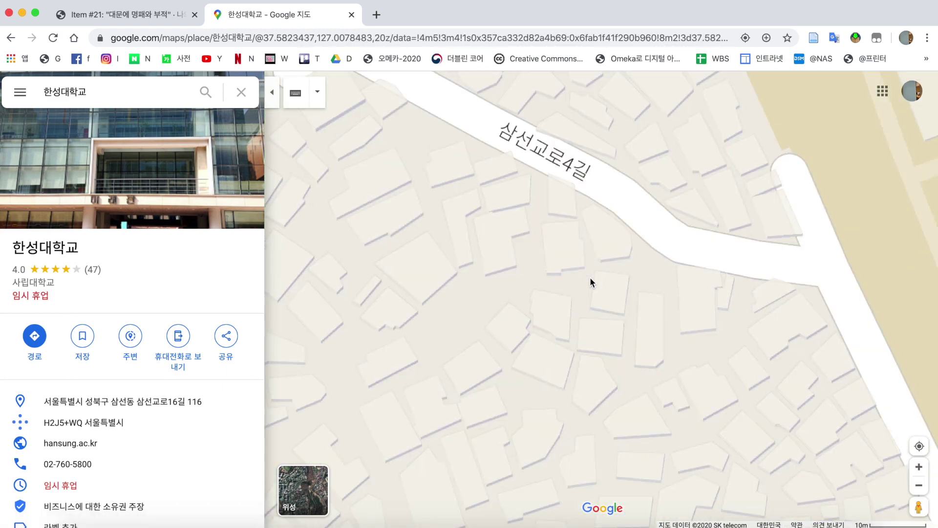
drag(590, 290, 490, 226)
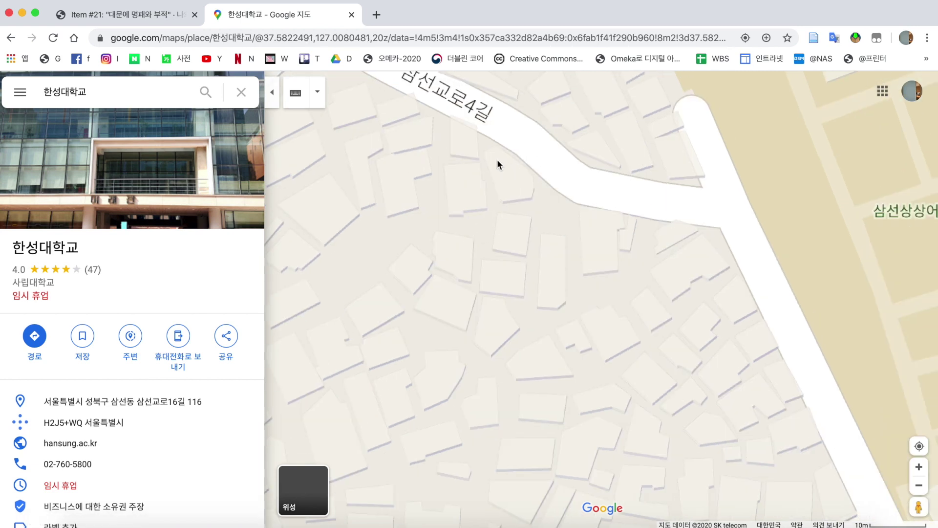
right_click(486, 148)
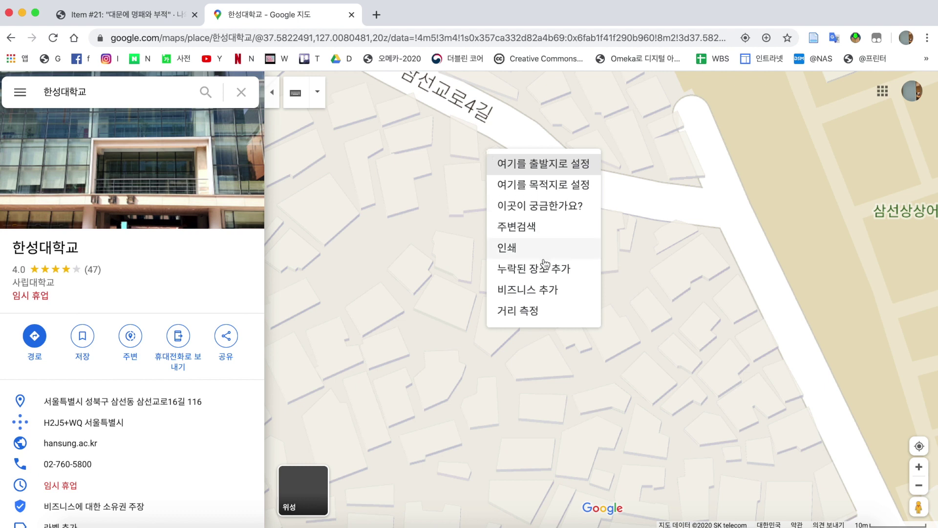
click(565, 213)
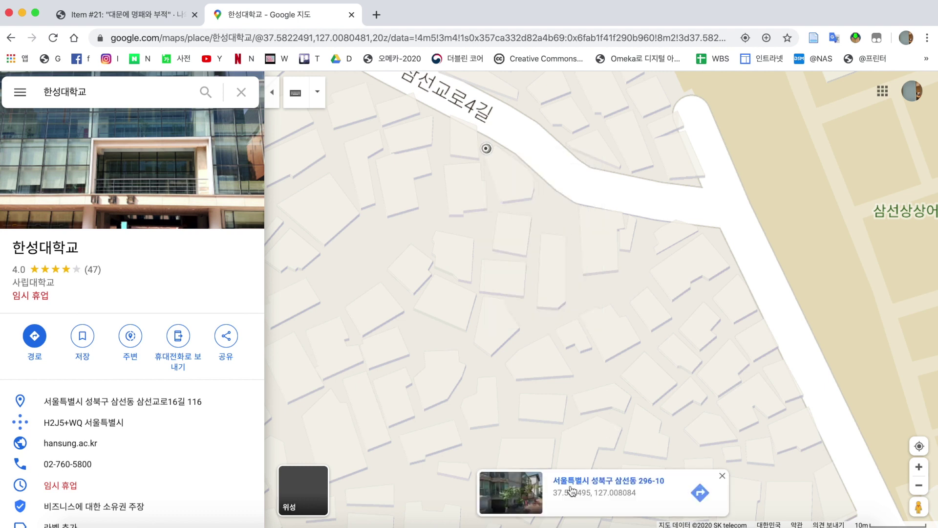
drag(552, 495, 636, 497)
key(super+c)
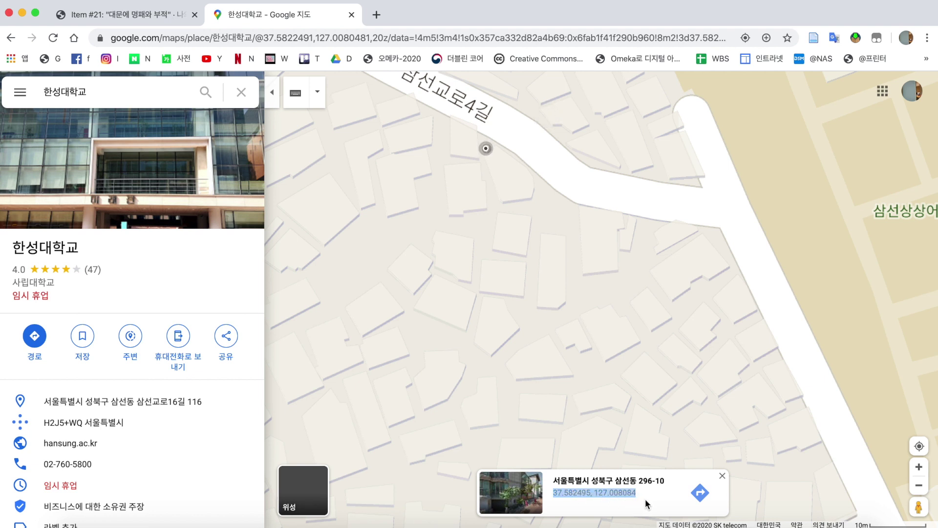
Switch back to Omeka, reopen the item for editing, relocate its map marker to 37.582495, 127.008084 and save the item
key(ctrl+shift+Tab)
click(707, 233)
click(522, 155)
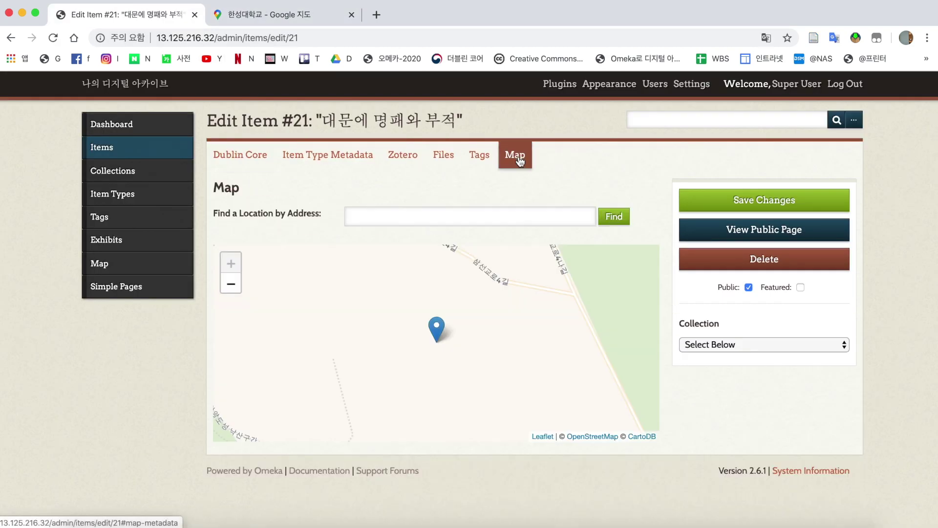
click(447, 213)
key(super+v)
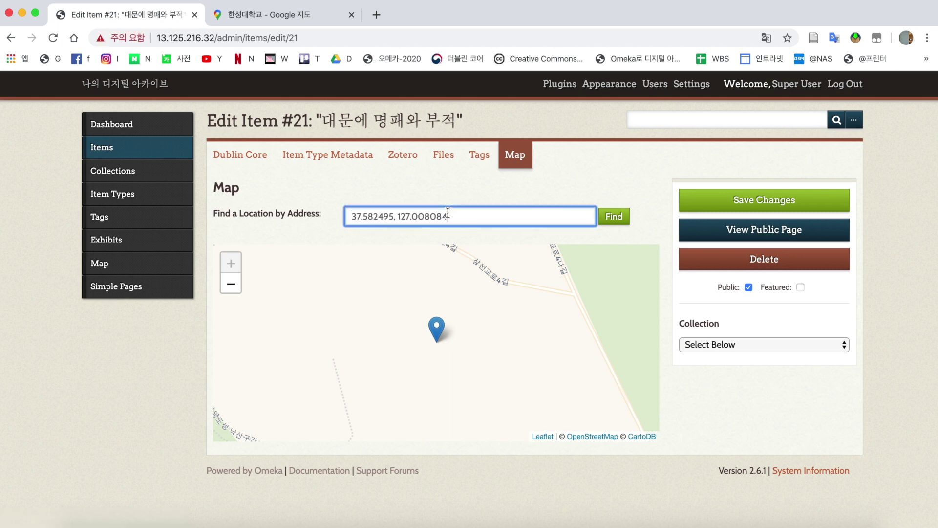
click(609, 216)
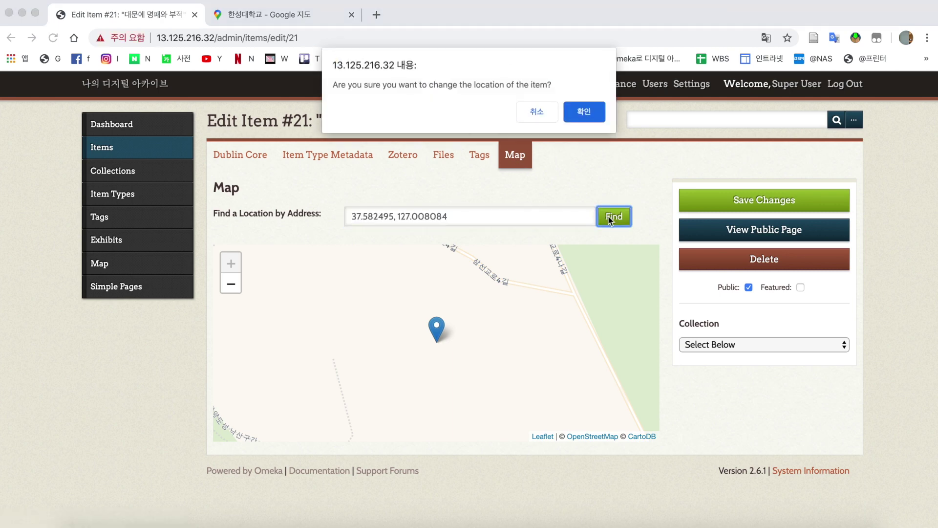
click(584, 112)
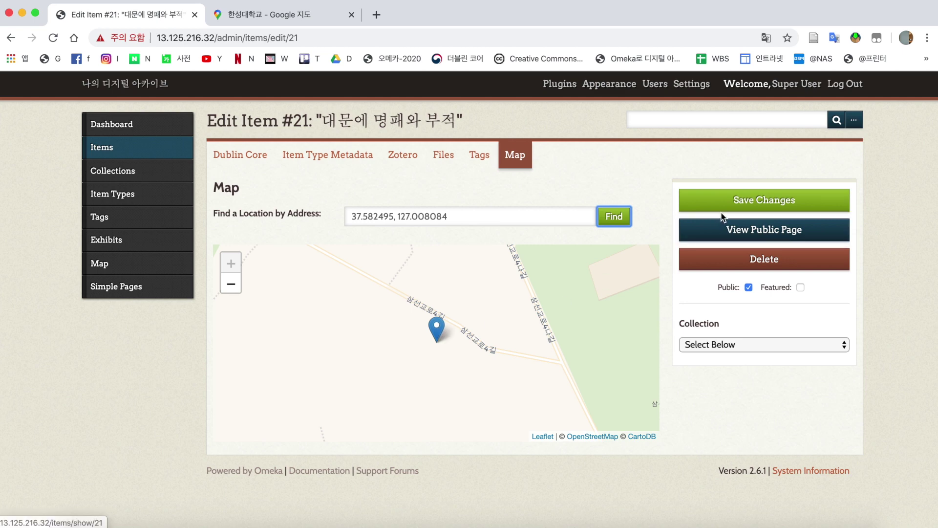
click(739, 202)
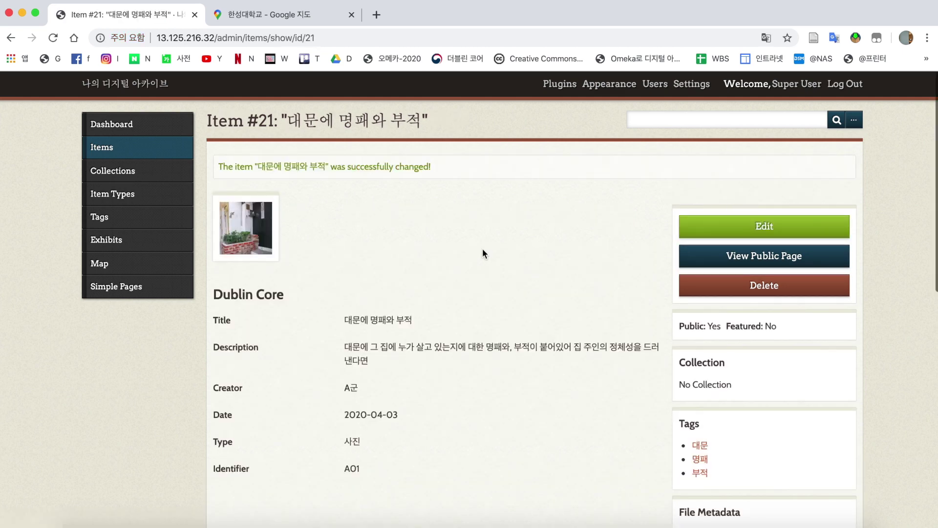
Look over the saved item's details and return to the list of all items
scroll(484, 253, down, 10)
scroll(483, 250, up, 10)
click(146, 145)
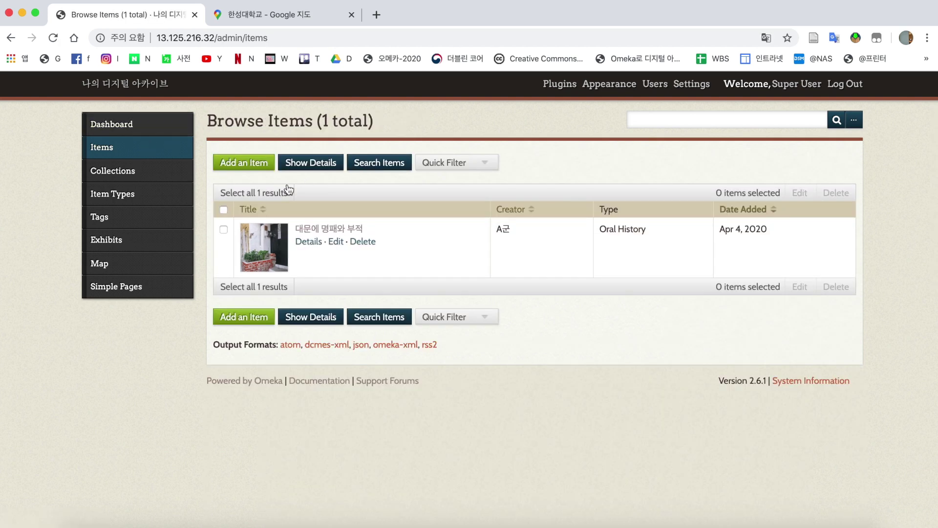
Open the item 대문에 명패와 부적 from the item list for editing
click(349, 233)
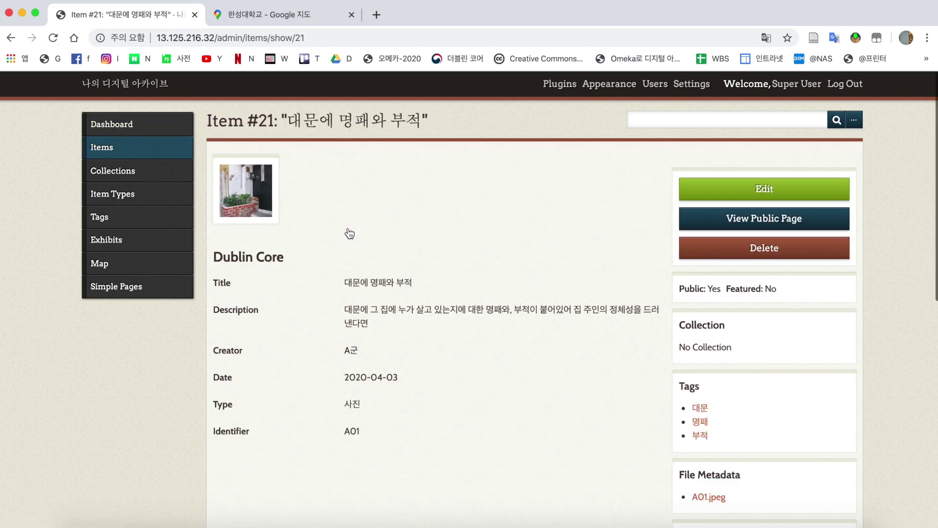
click(686, 190)
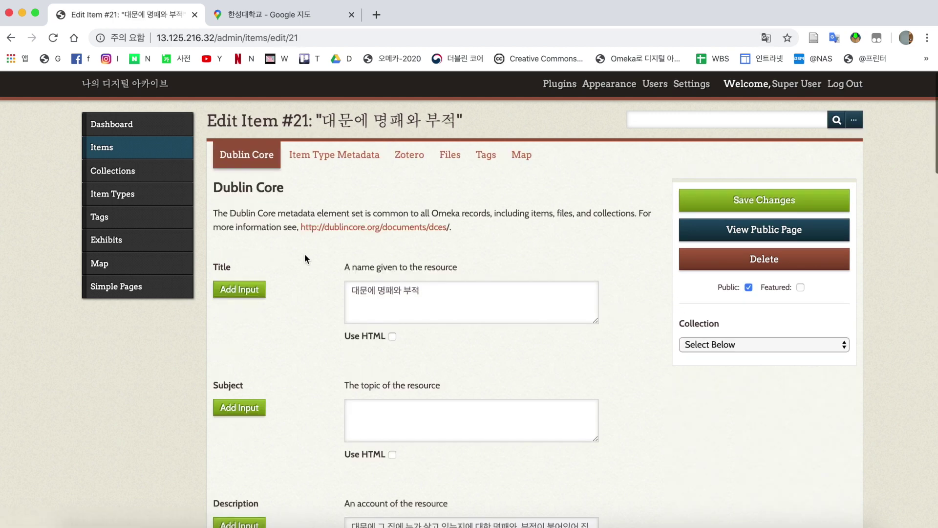
scroll(274, 267, down, 3)
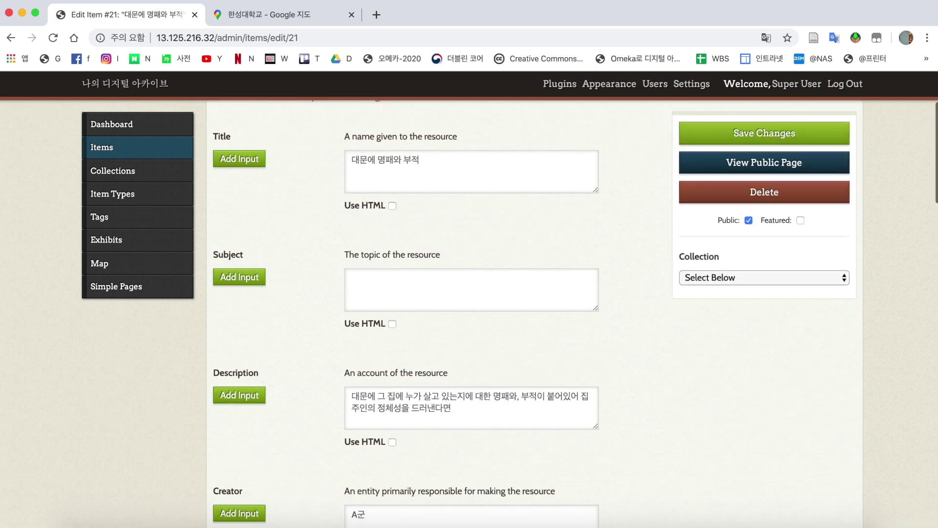
Go to ahhn.github.io in a new browser tab and open the Dublin Core explanation (강의자료7) from the 2019 Omeka course page
click(303, 18)
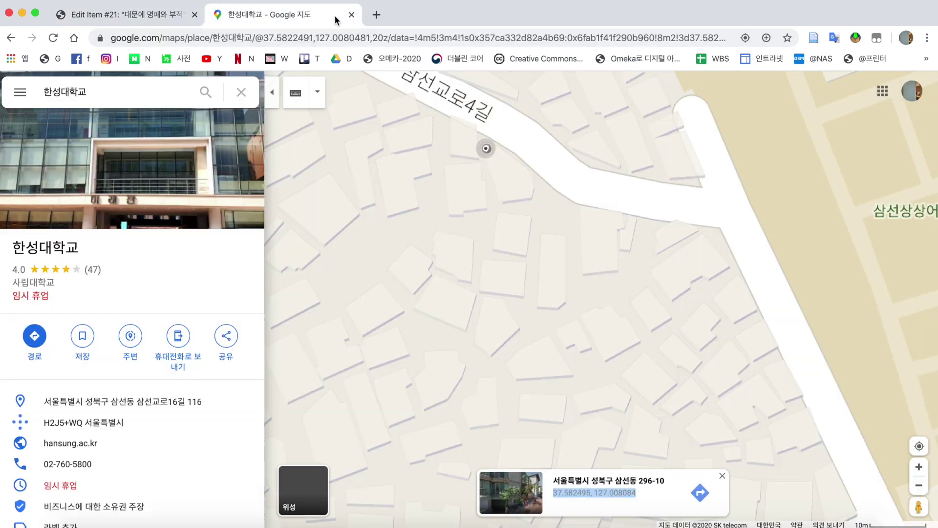
click(376, 14)
text(ahhn.github.com)
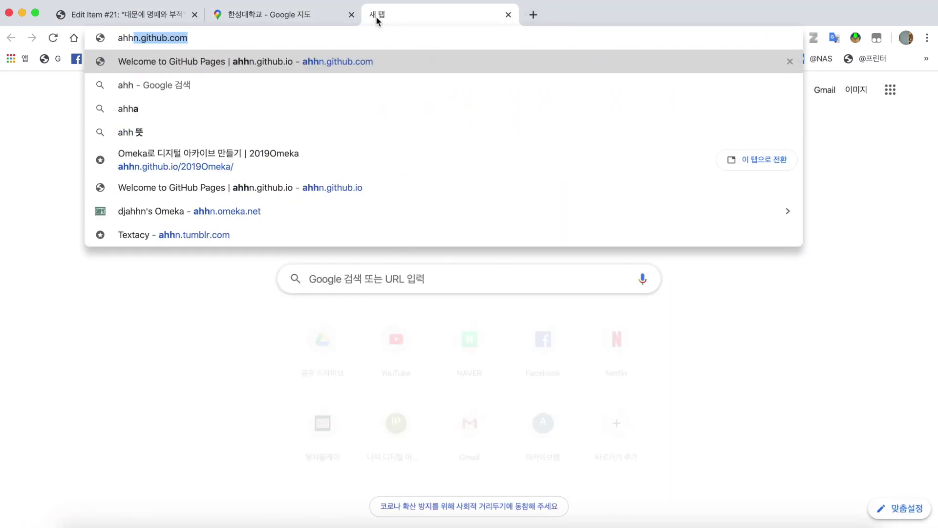
key(Return)
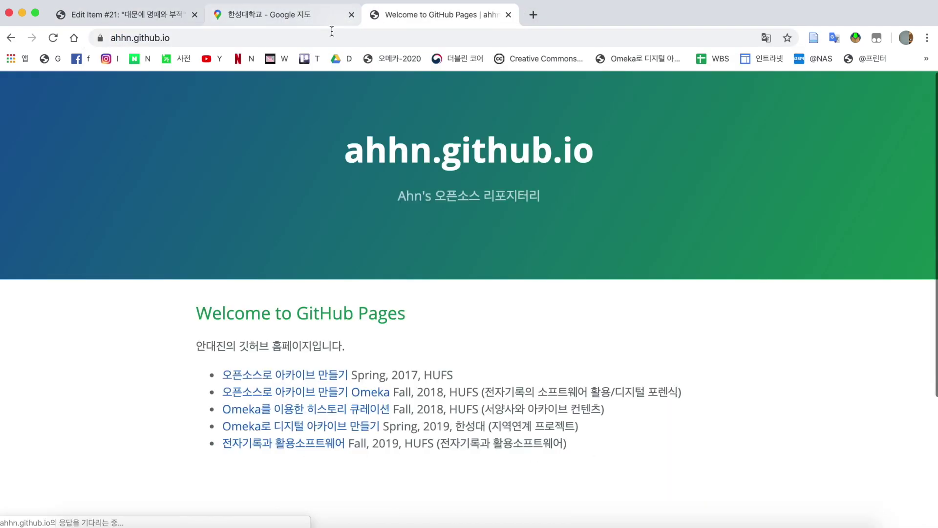
click(326, 38)
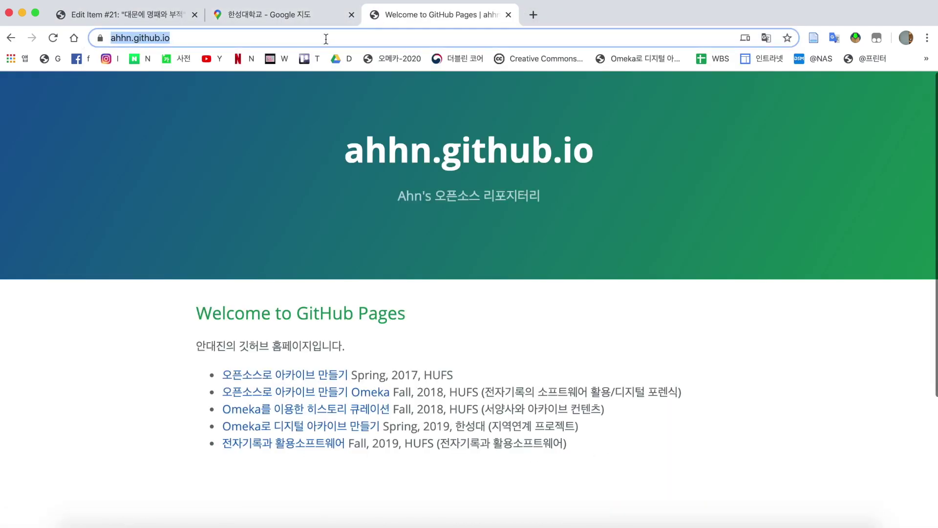
text(ahh)
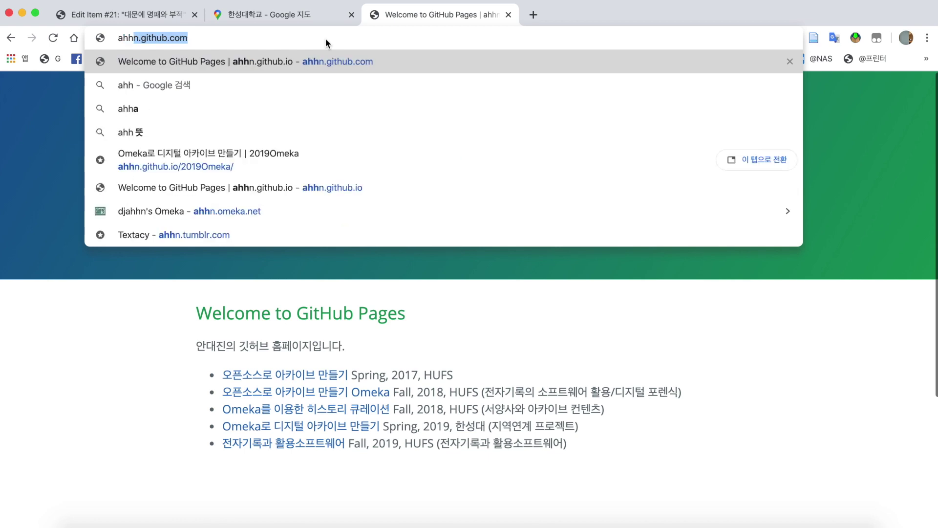
click(99, 369)
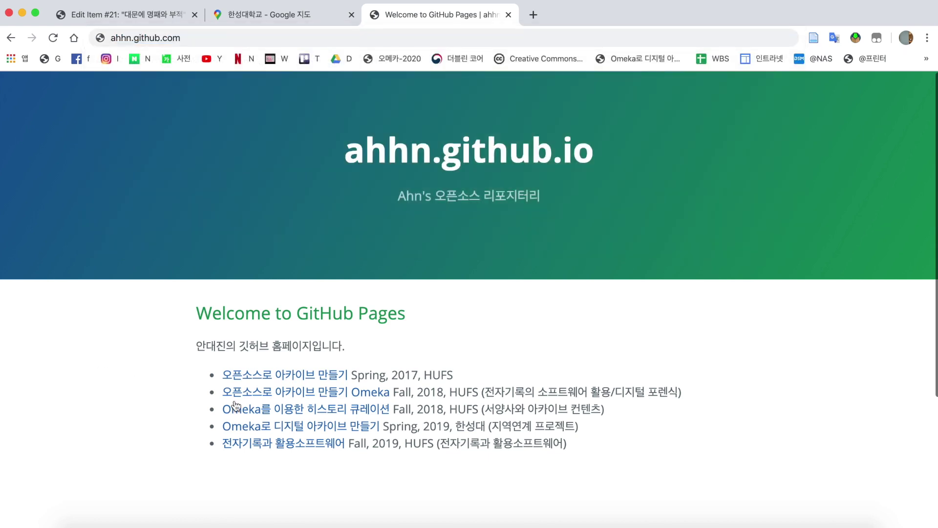
click(291, 425)
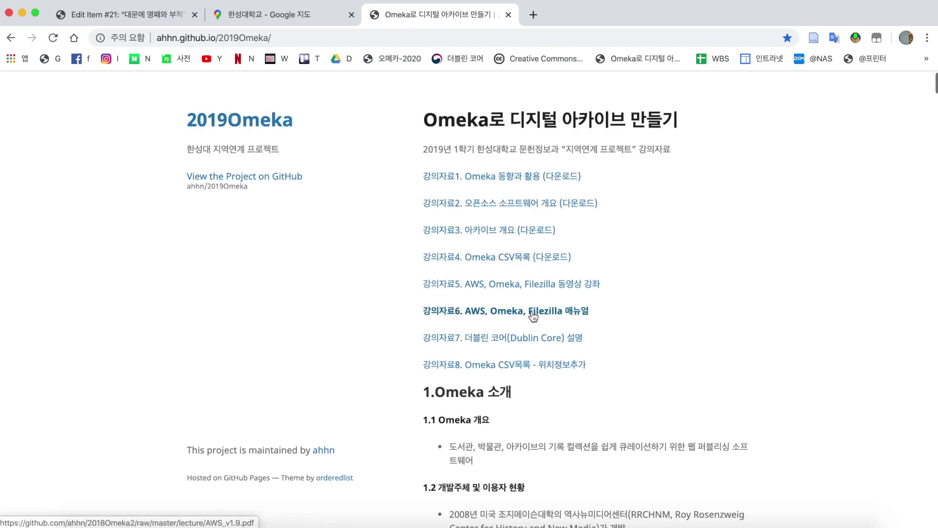
click(521, 342)
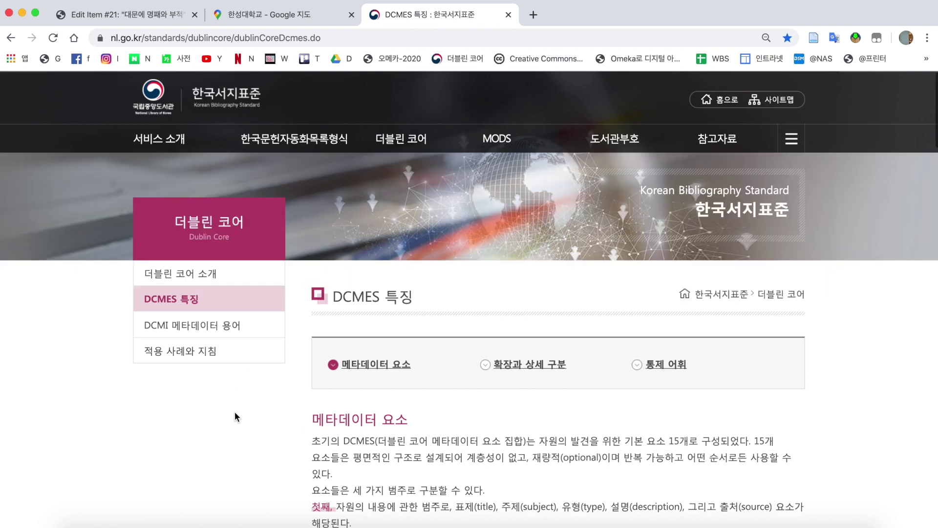
Read through the Dublin Core category diagram and the descriptions of the 15 metadata elements
scroll(389, 398, down, 9)
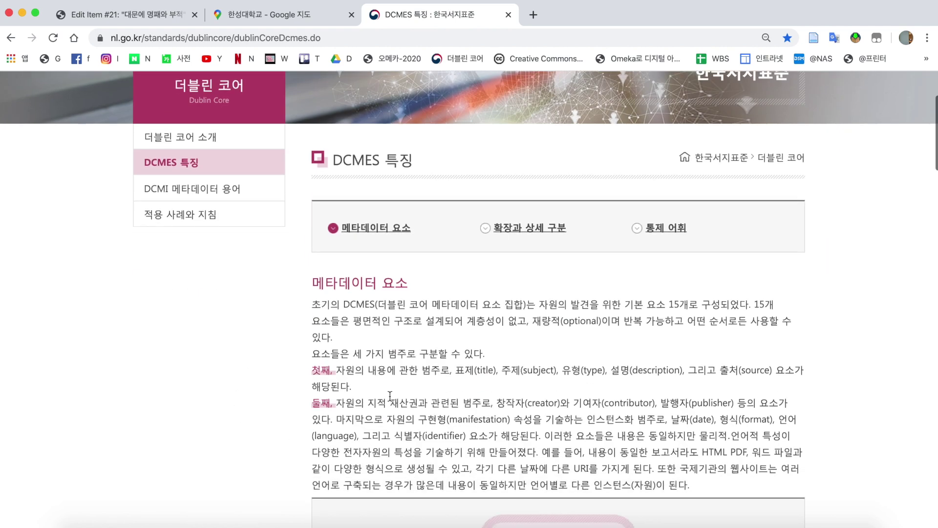
scroll(389, 394, down, 2)
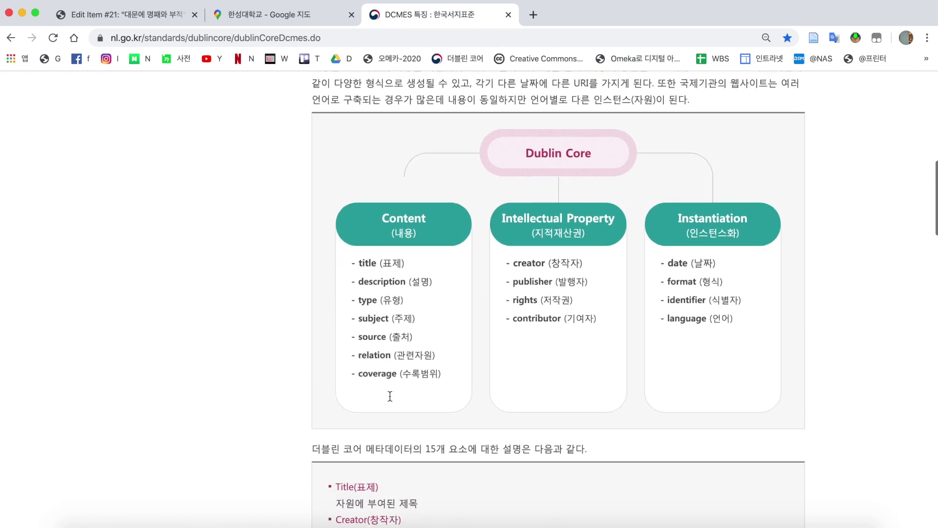
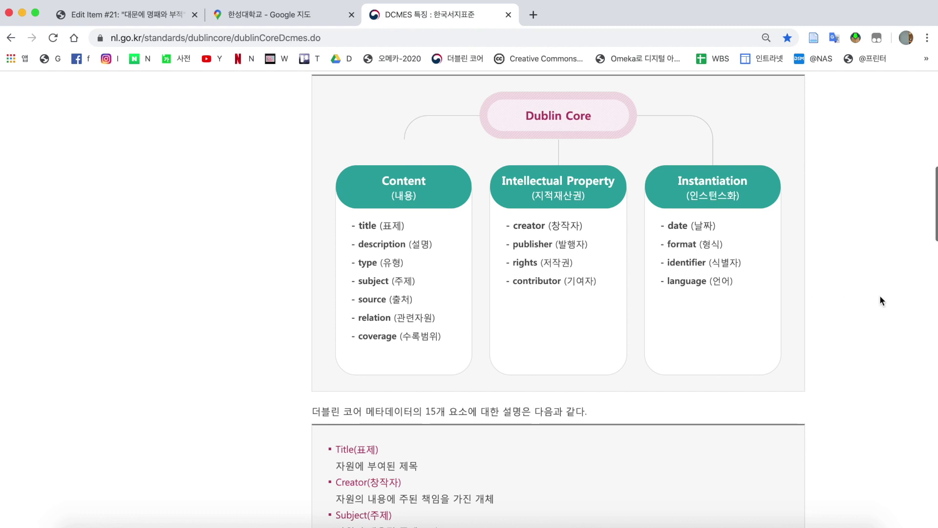
scroll(880, 296, down, 6)
scroll(879, 295, down, 1)
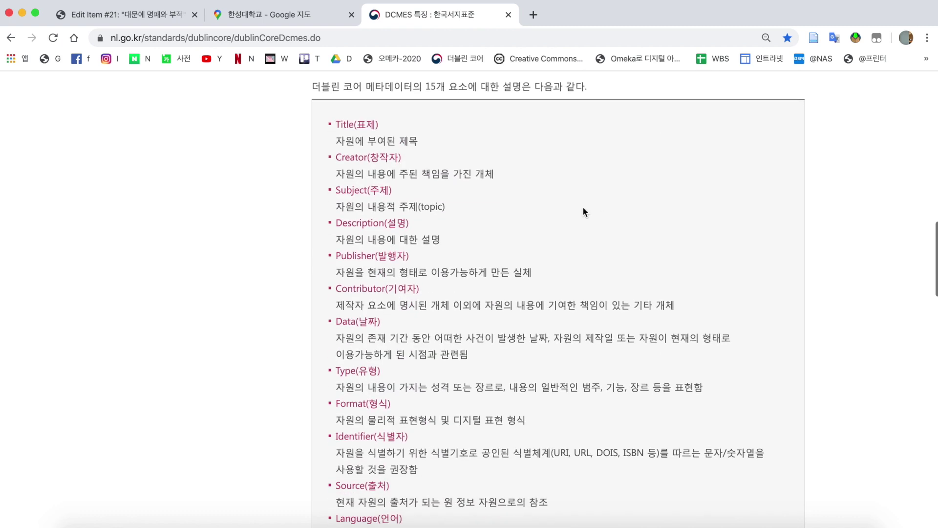
drag(343, 86, 470, 94)
click(482, 91)
triple_click(373, 209)
click(373, 208)
scroll(373, 208, down, 3)
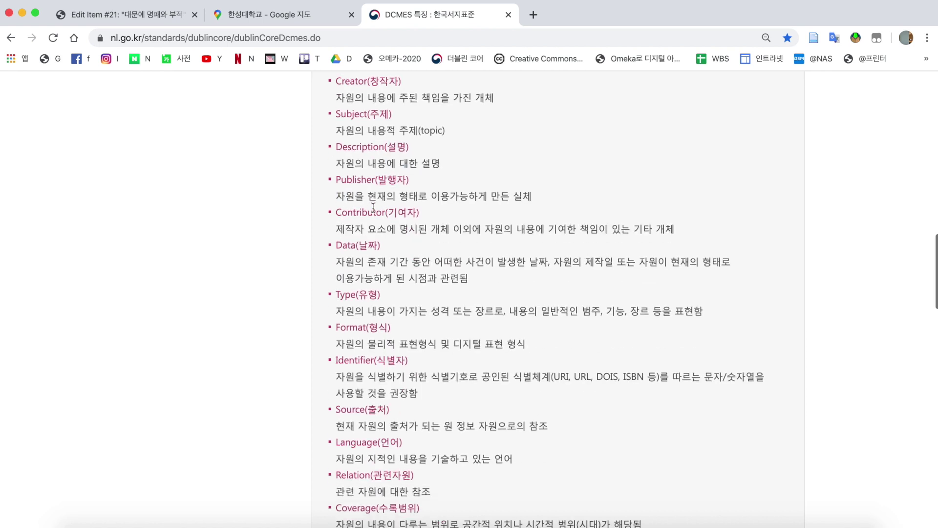
triple_click(416, 344)
click(416, 344)
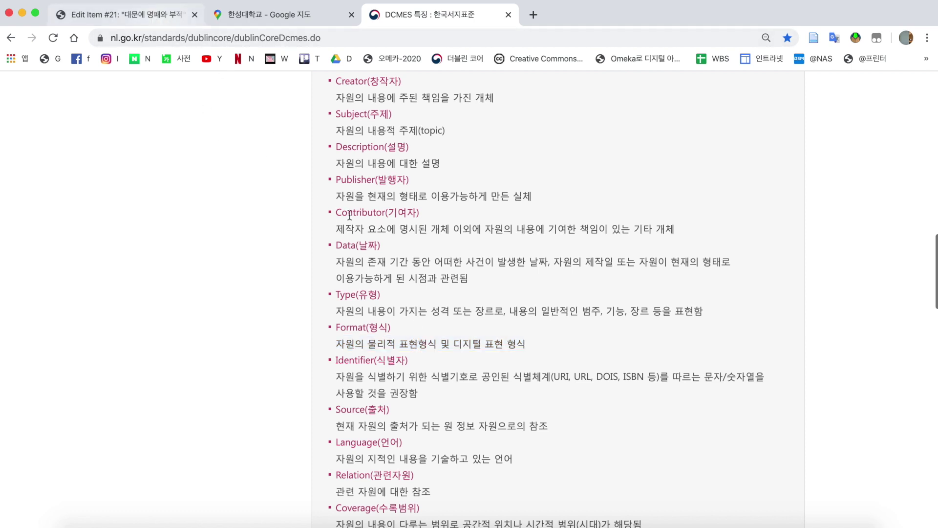
scroll(390, 278, down, 1)
scroll(391, 278, down, 4)
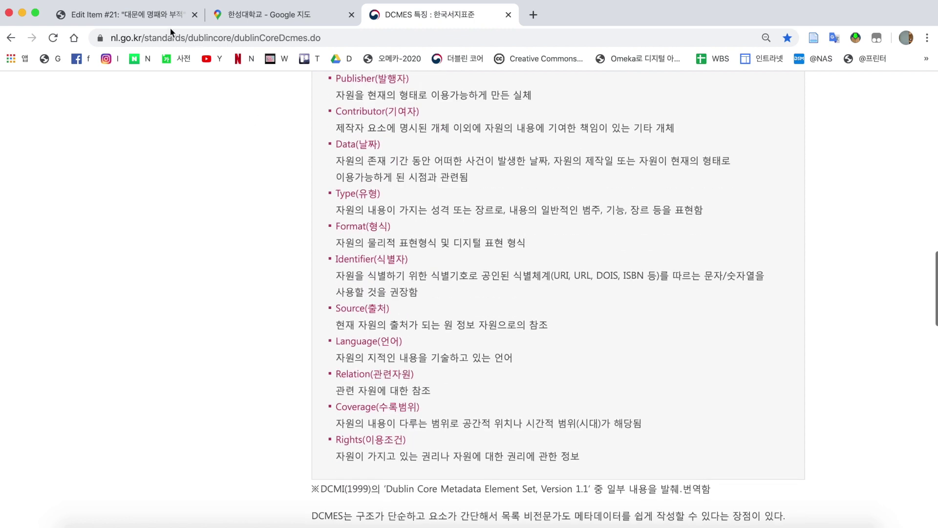
Switch back to the Omeka item form and start editing the item's Format field
click(138, 13)
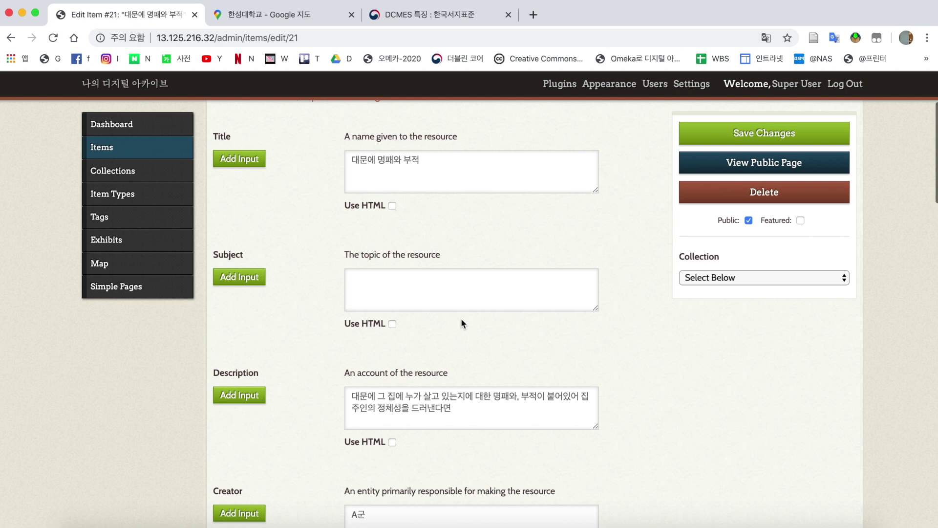
scroll(500, 301, down, 5)
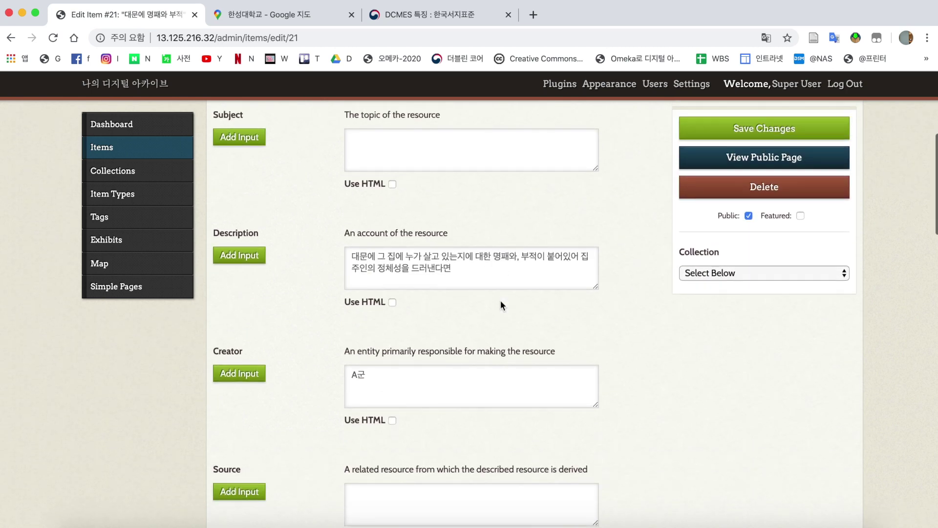
scroll(418, 301, down, 15)
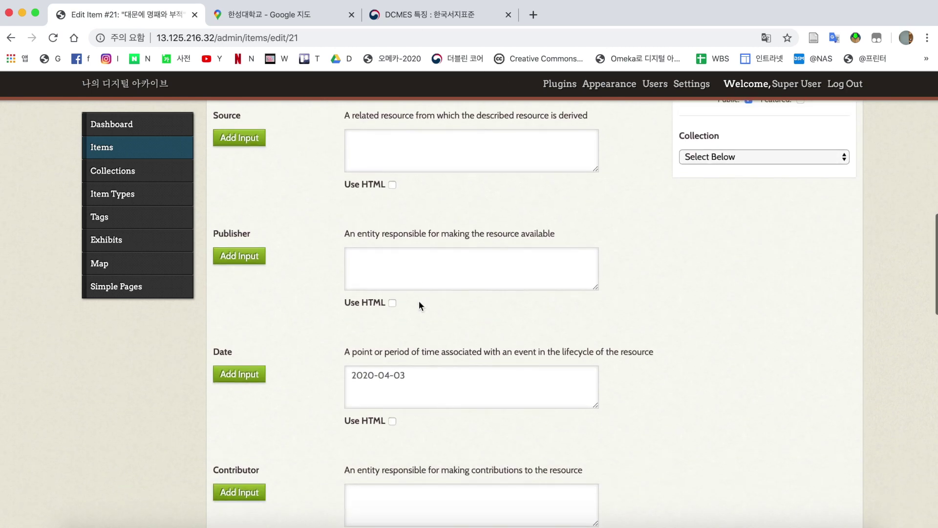
scroll(418, 301, down, 12)
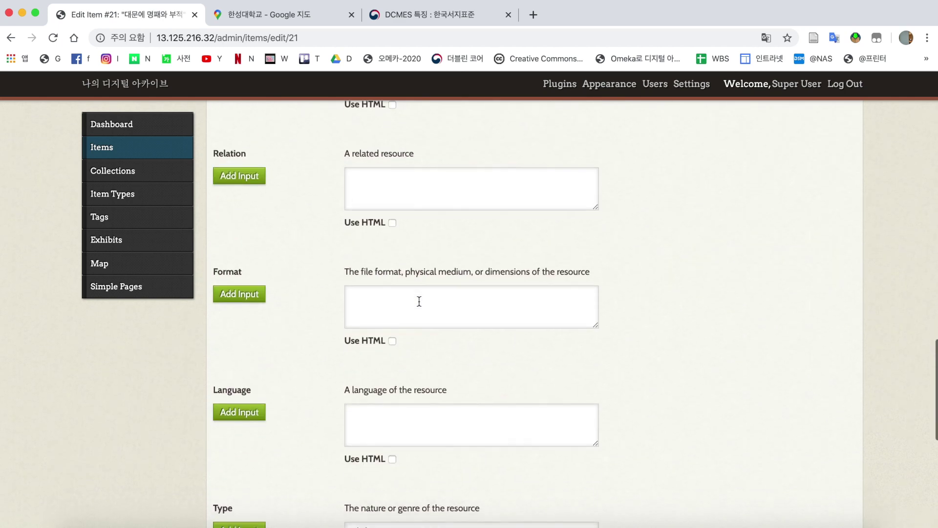
click(418, 302)
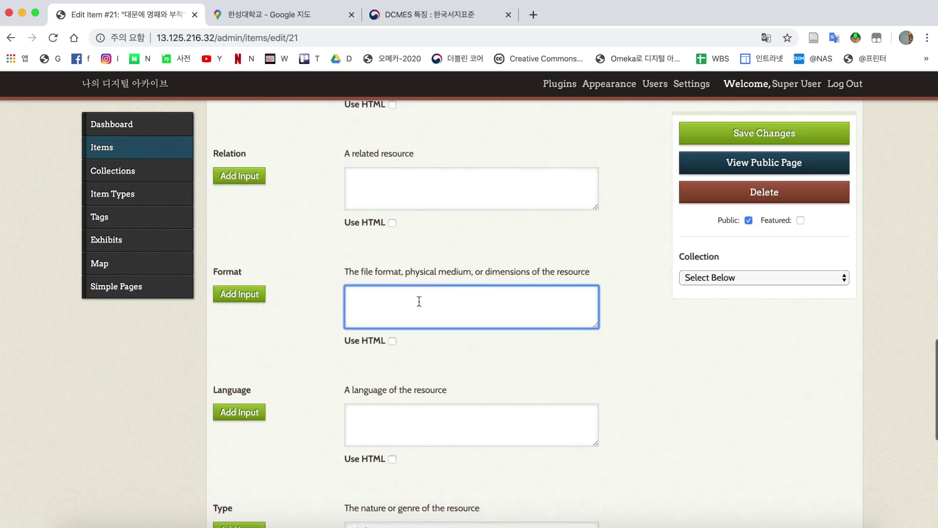
text(1.)
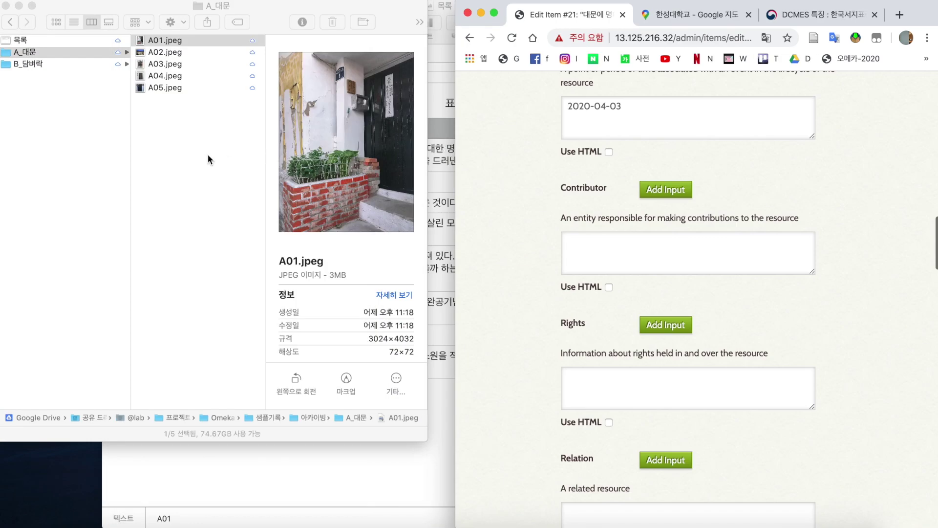
Switch to Finder, show the file information of A01.jpeg and copy its pixel dimensions
click(207, 154)
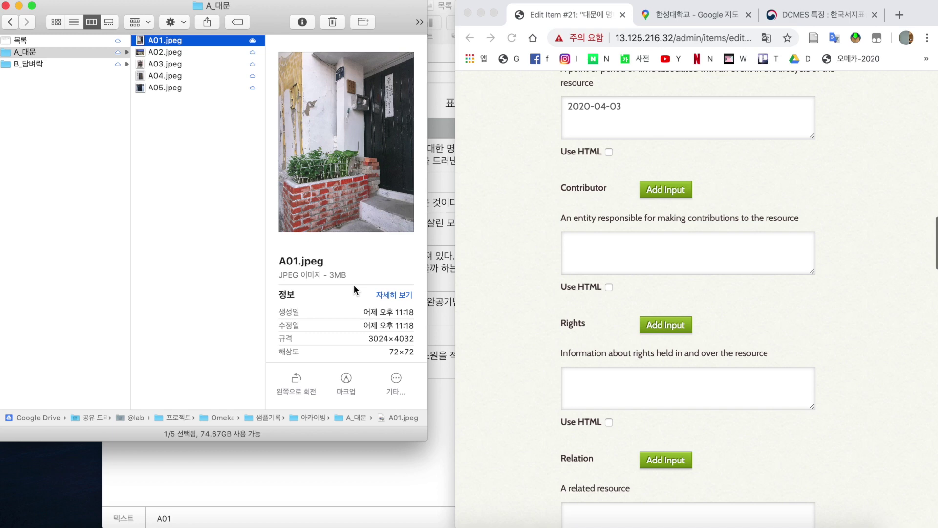
click(303, 22)
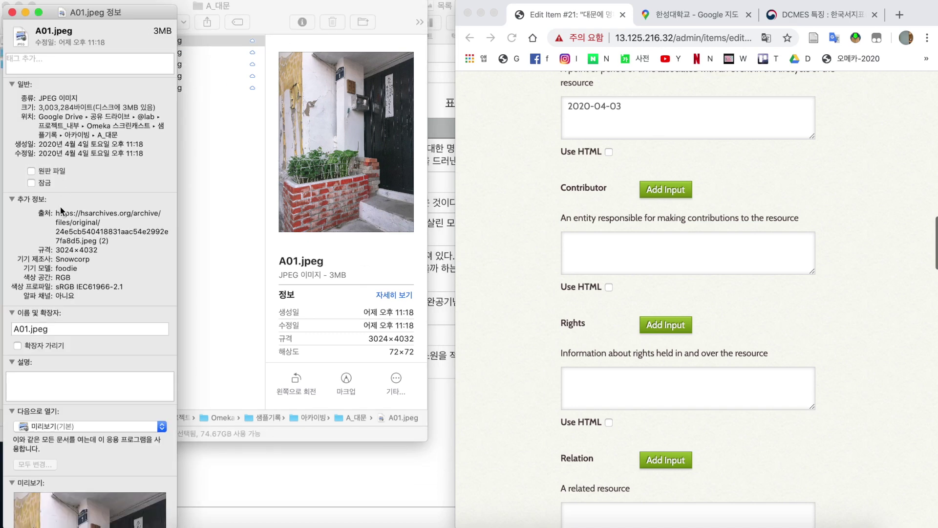
drag(56, 250, 99, 251)
key(super+c)
Return to the Omeka item form and enter JPEG, 3MB, 3024×4032 in the Contributor field
click(621, 245)
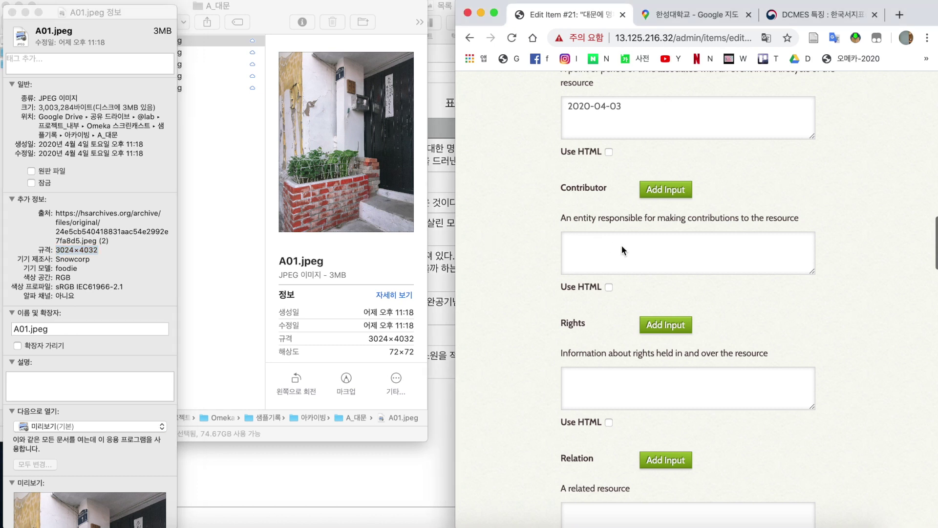
click(621, 245)
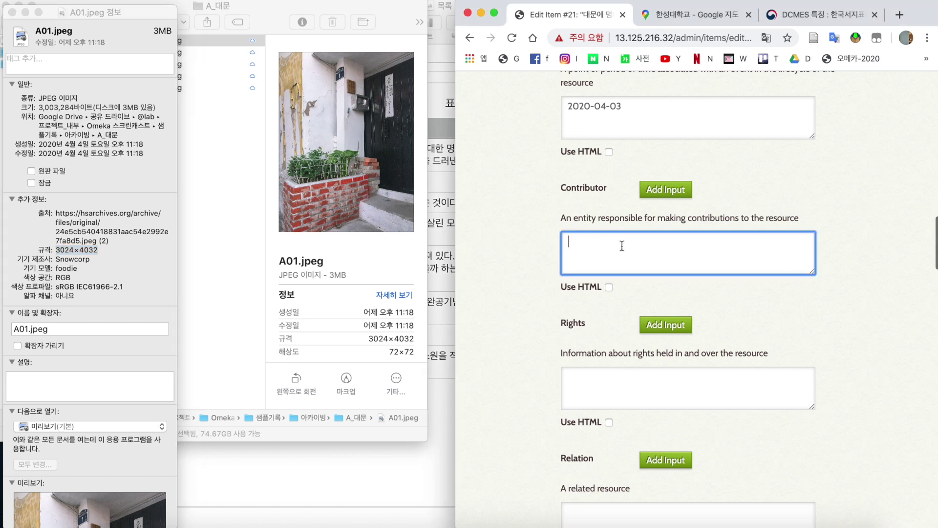
text(jPEG, 3MB,)
key(super+v)
Widen the browser window and look through the item's Dublin Core fields between Contributor and Identifier
scroll(722, 306, up, 3)
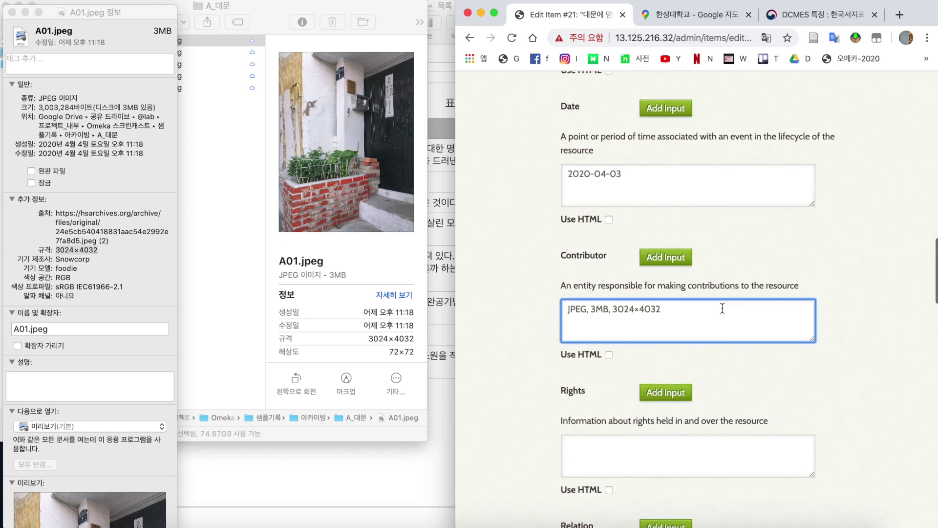
click(482, 251)
drag(456, 246, 293, 246)
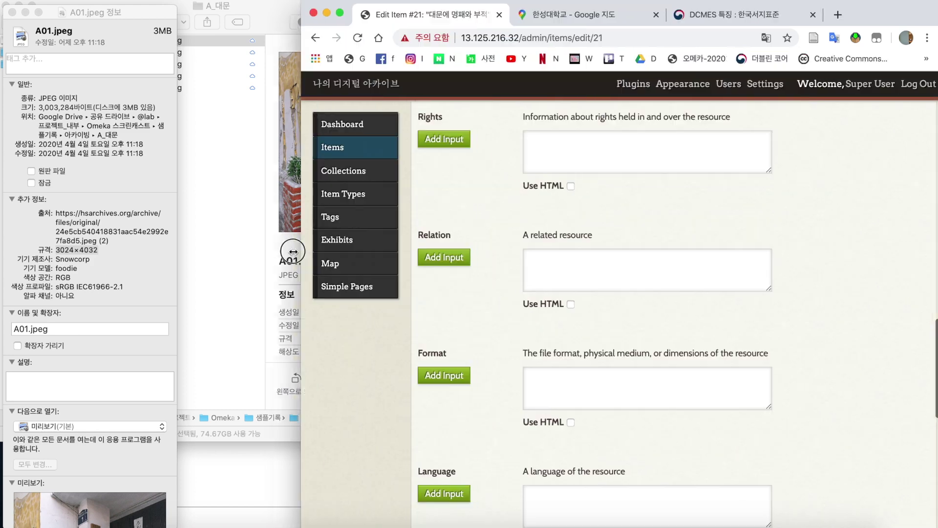
scroll(577, 274, down, 4)
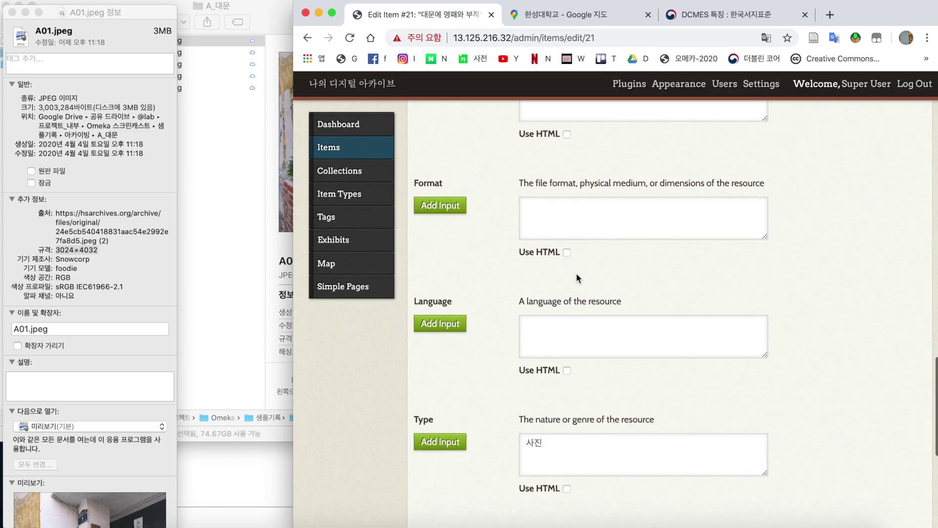
scroll(576, 273, up, 1)
scroll(576, 274, down, 8)
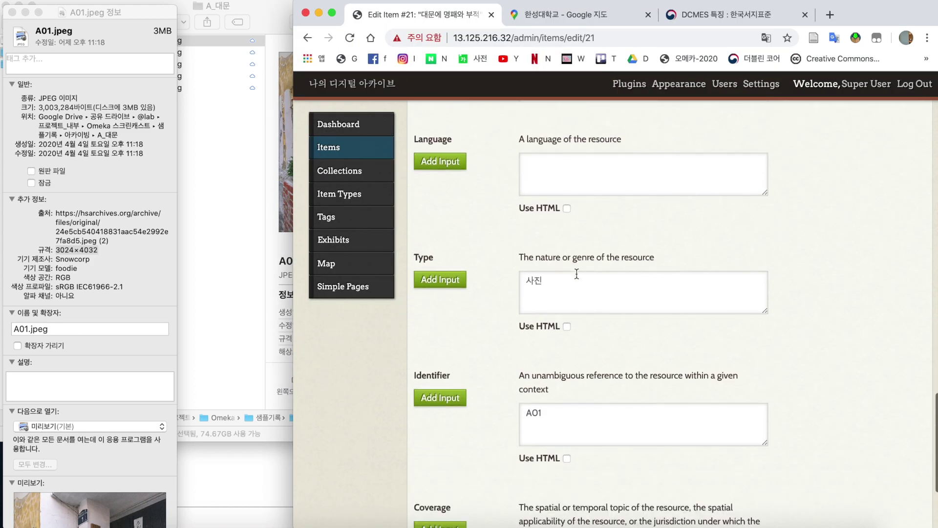
scroll(577, 275, up, 10)
scroll(576, 272, up, 5)
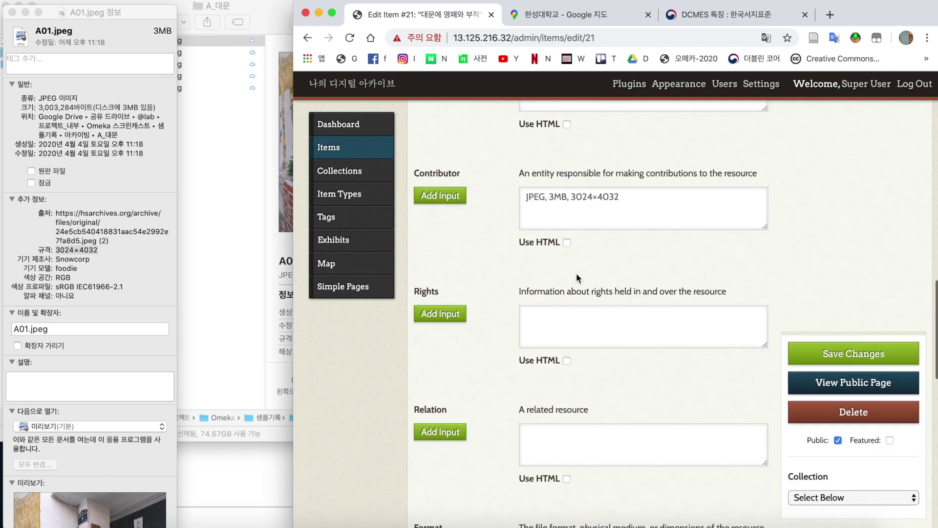
Move the text JPEG, 3MB, 3024×4032 from the item's Contributor field to its Format field and save the item
click(646, 215)
key(alt+shift+Left)
key(super+a)
key(super+x)
scroll(645, 217, down, 8)
scroll(646, 214, down, 7)
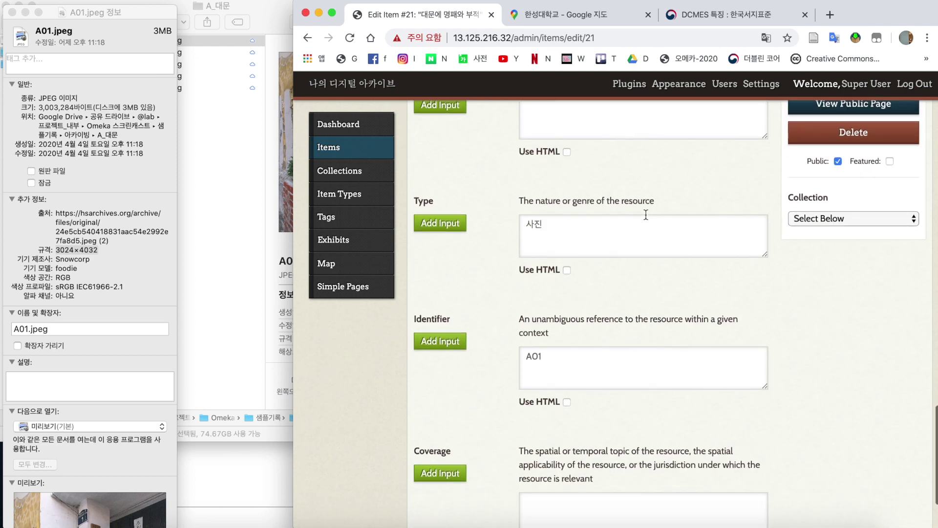
scroll(646, 215, up, 6)
scroll(646, 214, up, 3)
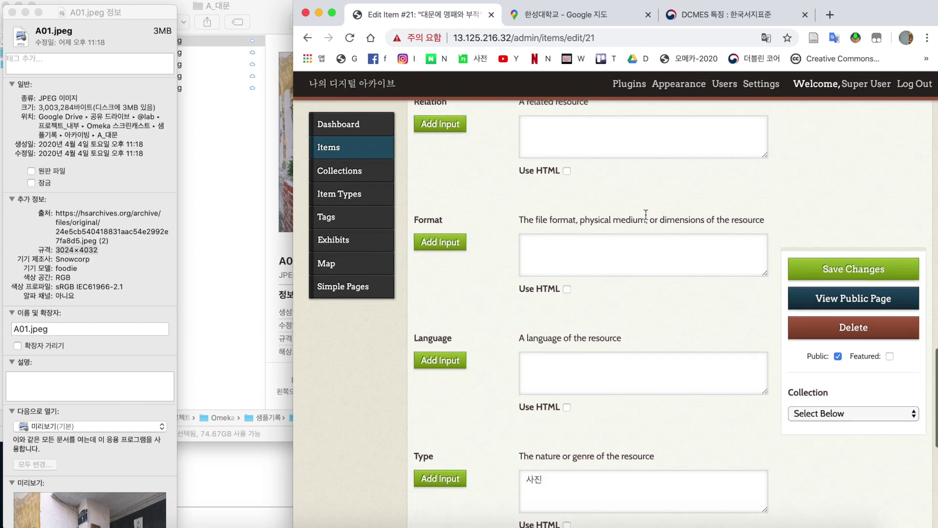
click(561, 263)
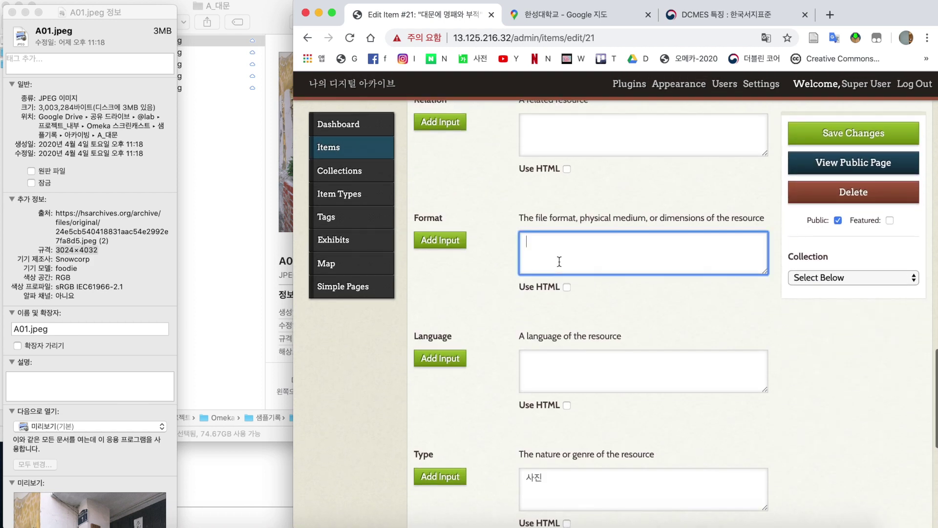
key(super+v)
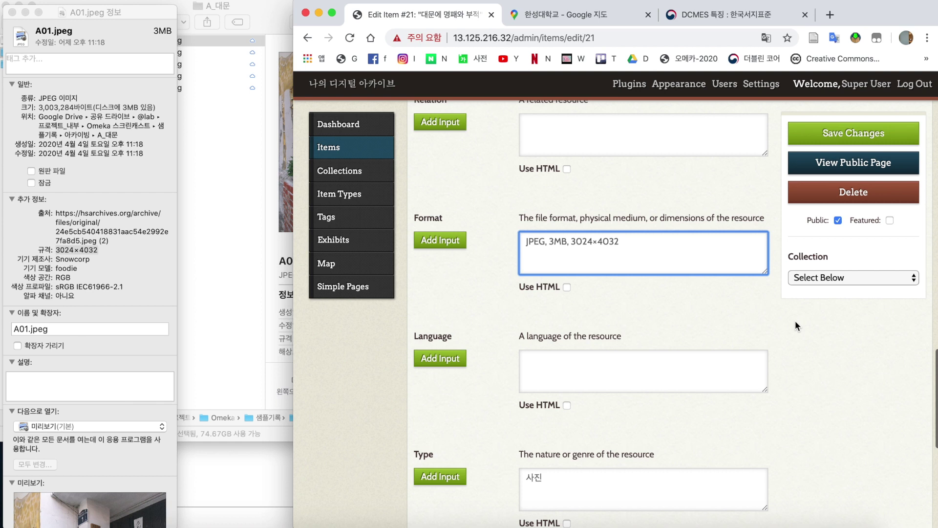
click(833, 132)
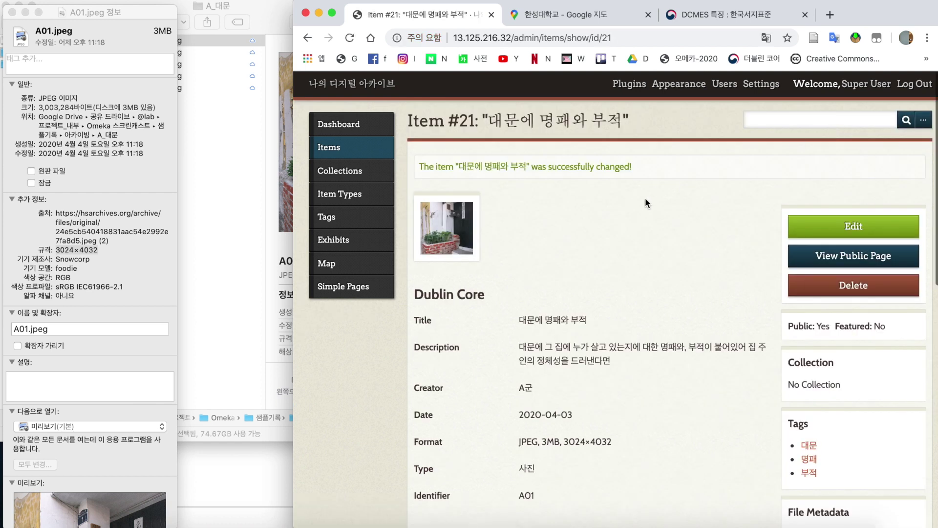
scroll(645, 197, down, 2)
Reopen the item for editing and review its Dublin Core fields from Title to Coverage
click(810, 179)
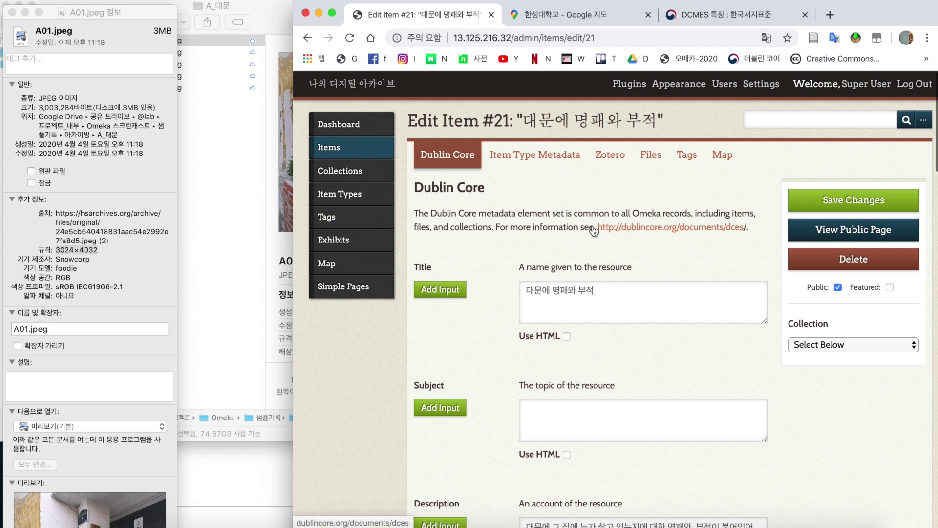
scroll(507, 238, down, 1)
scroll(507, 239, down, 1)
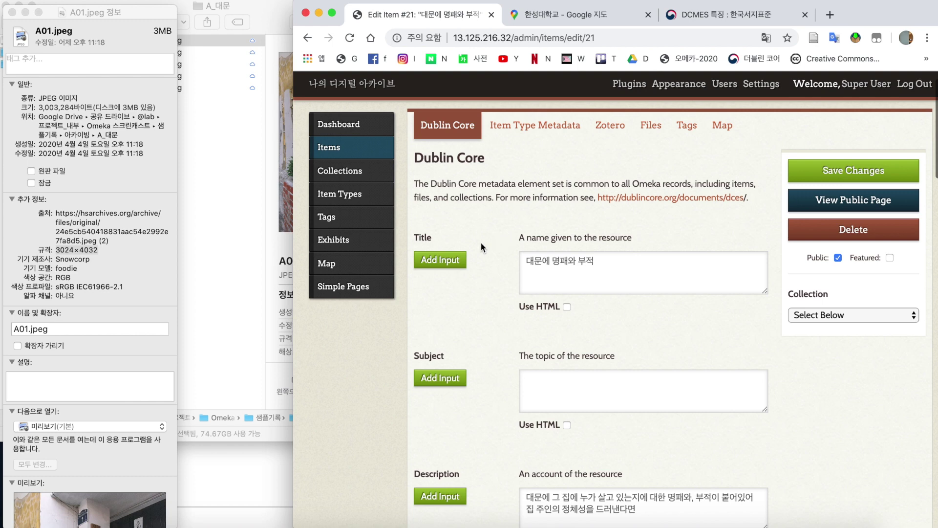
scroll(481, 242, down, 3)
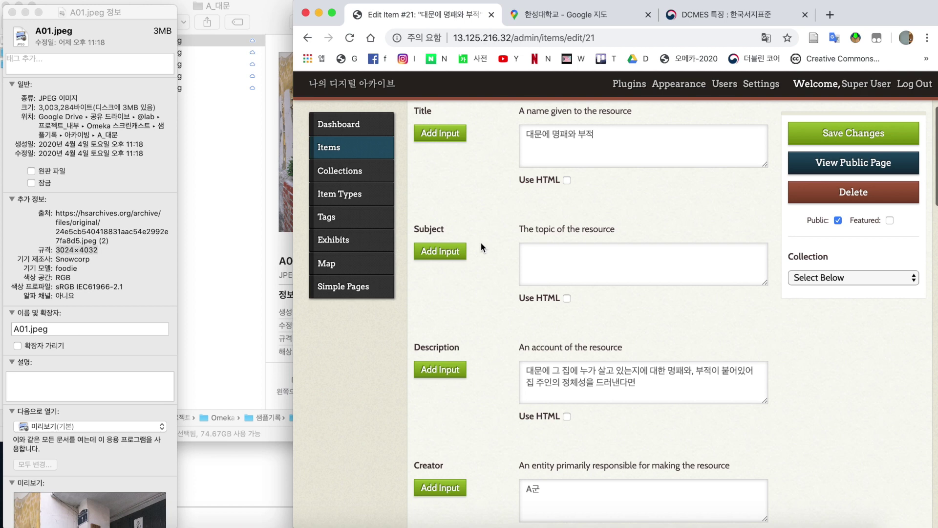
scroll(481, 242, down, 10)
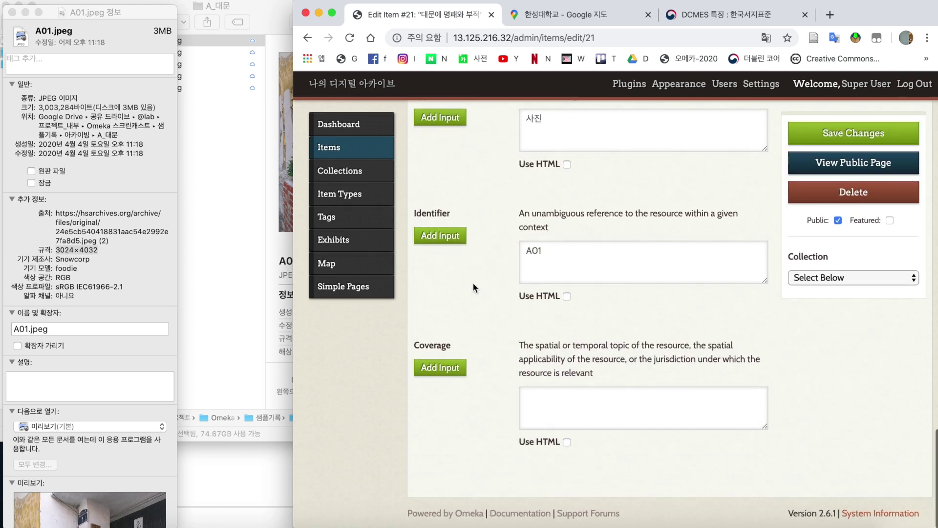
scroll(476, 297, up, 2)
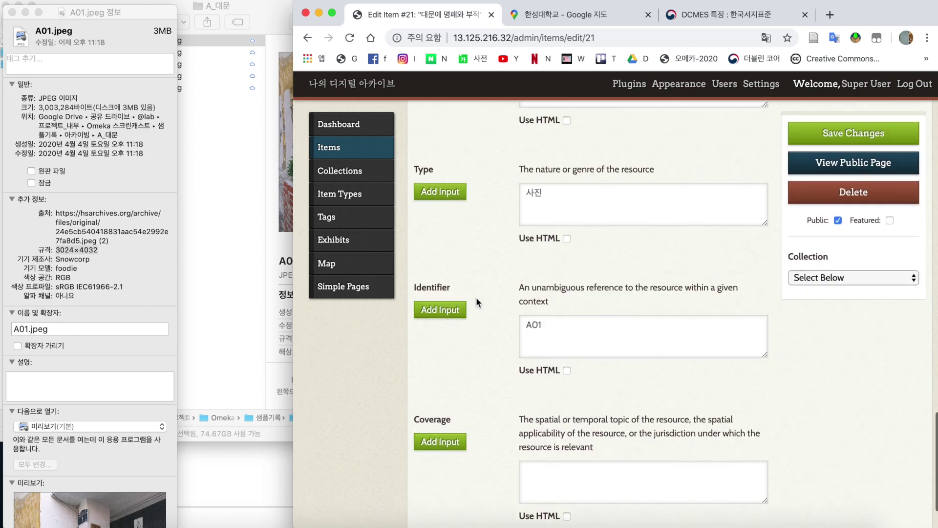
Look up the rights element in the Dublin Core overview on the DCMES reference page
click(668, 21)
scroll(640, 210, up, 5)
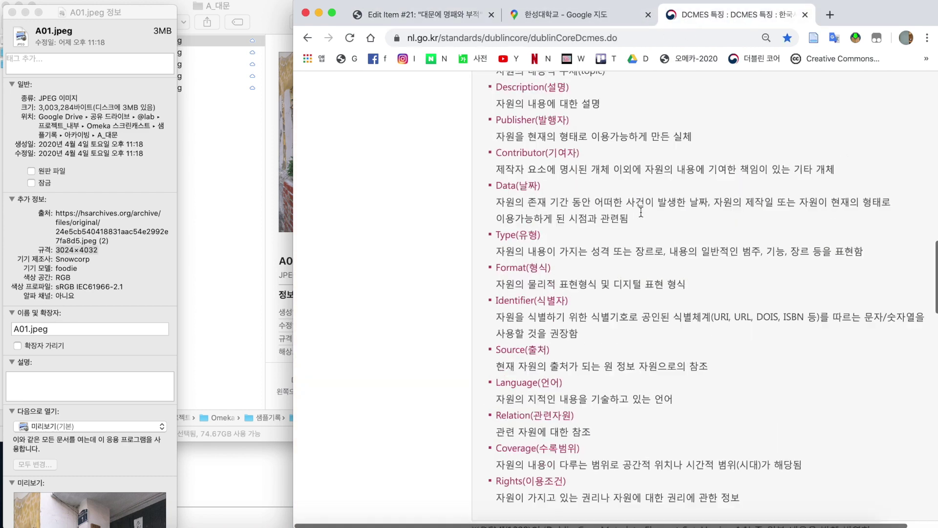
scroll(641, 214, up, 3)
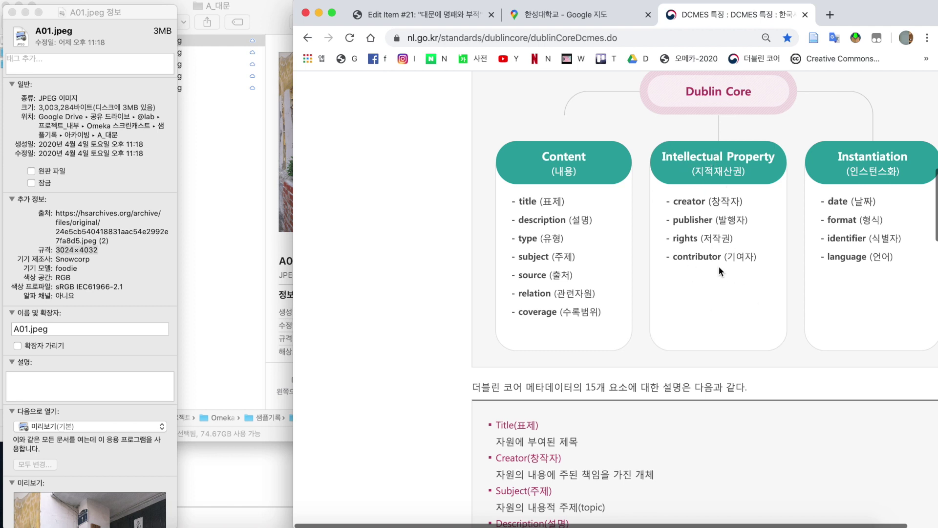
triple_click(683, 240)
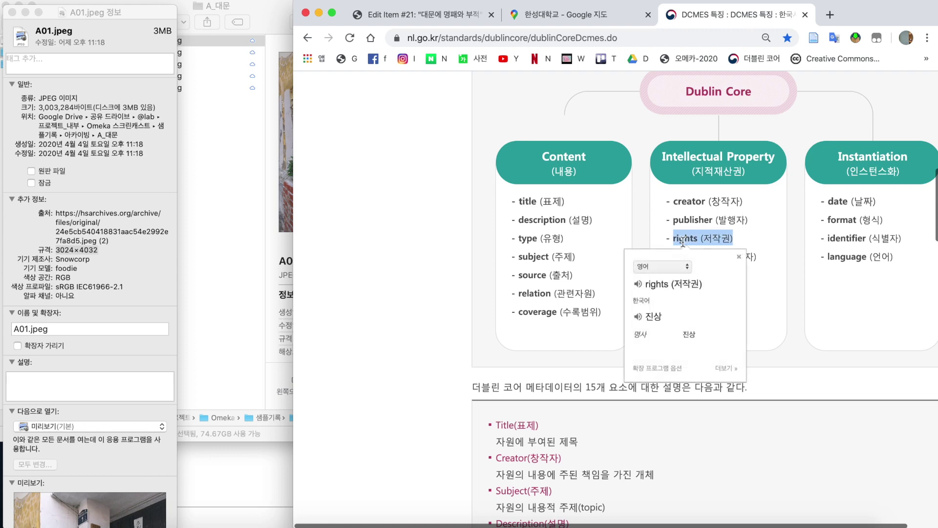
click(737, 234)
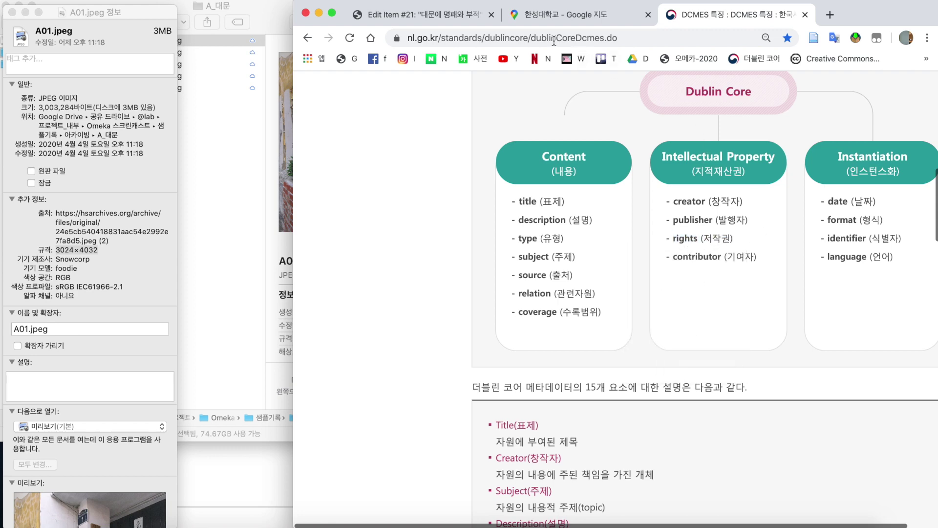
Return to the Omeka item form and enter Creative Commons in the Rights field
click(423, 17)
scroll(468, 256, down, 2)
scroll(468, 255, up, 6)
scroll(468, 255, up, 7)
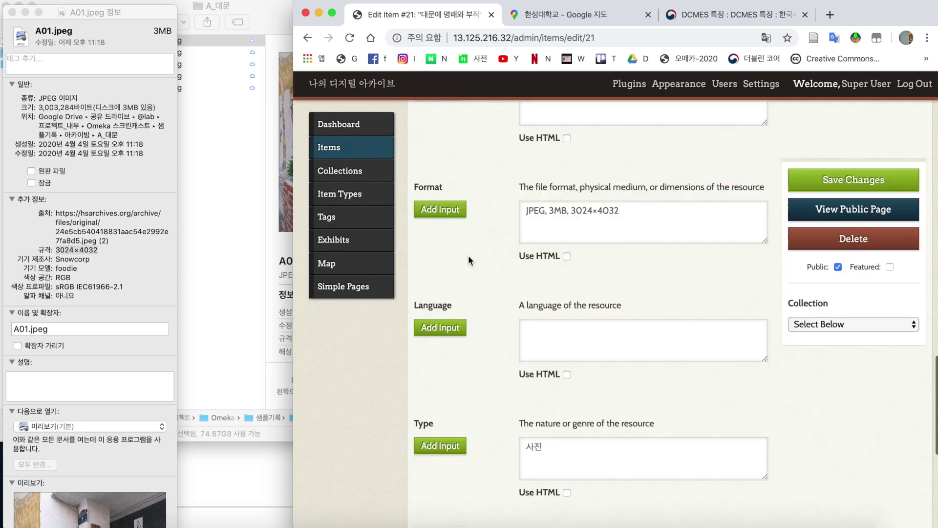
click(575, 251)
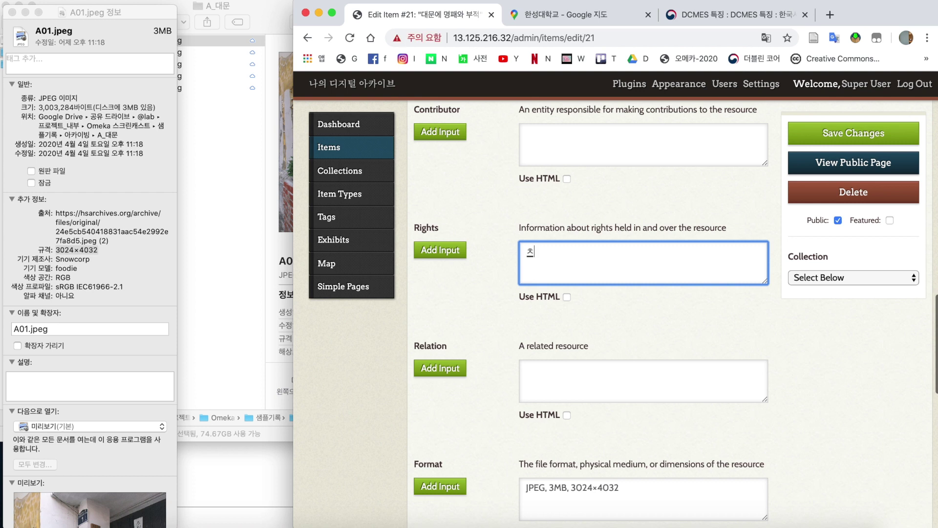
text(Creative Commons)
key(super+a)
click(624, 257)
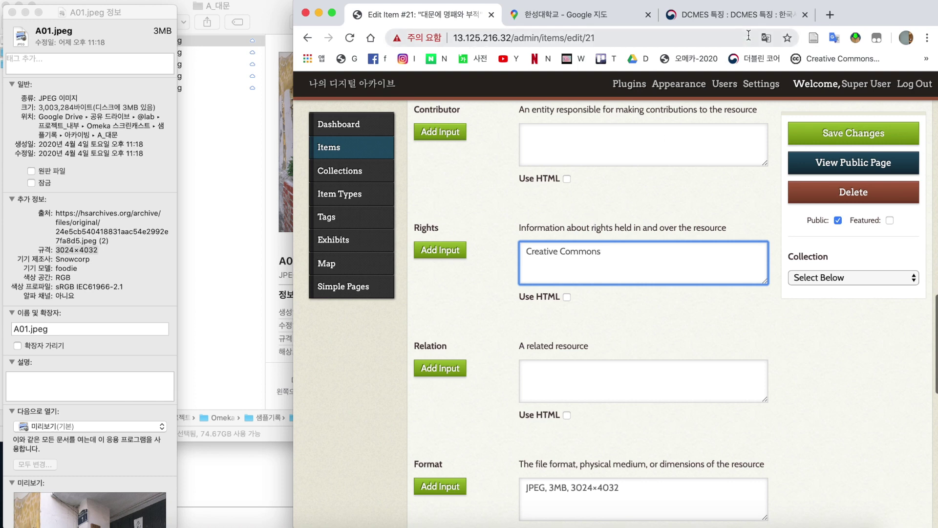
Open the bookmarked Creative Commons license page in a new browser tab and widen the window to the full screen
click(714, 16)
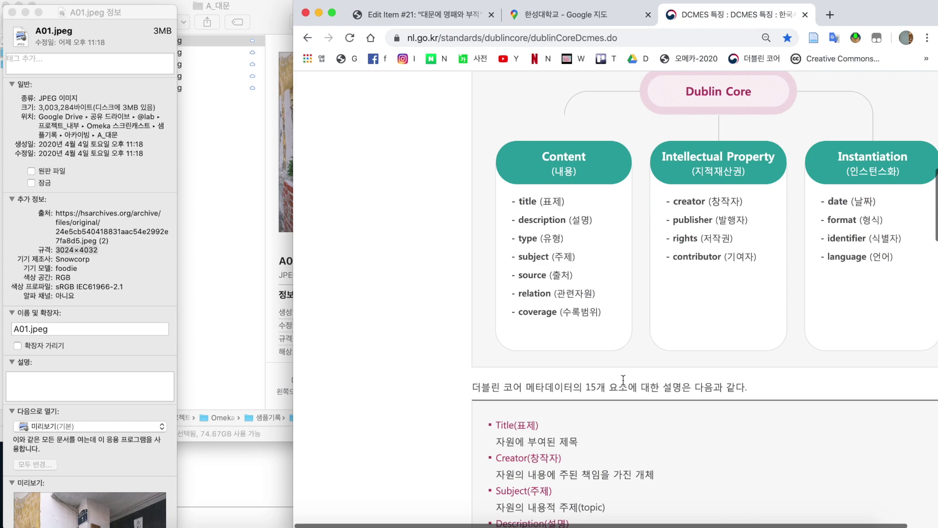
scroll(623, 378, down, 15)
scroll(623, 378, down, 2)
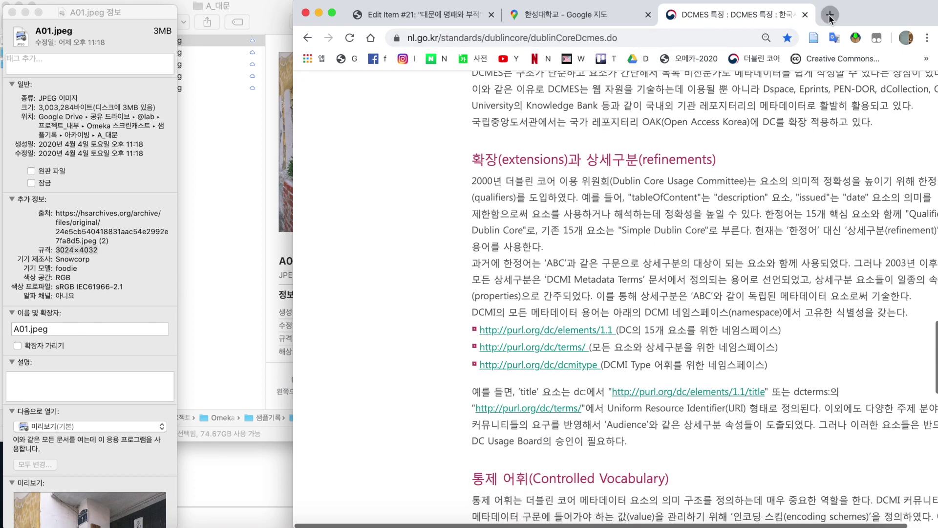
key(super+t)
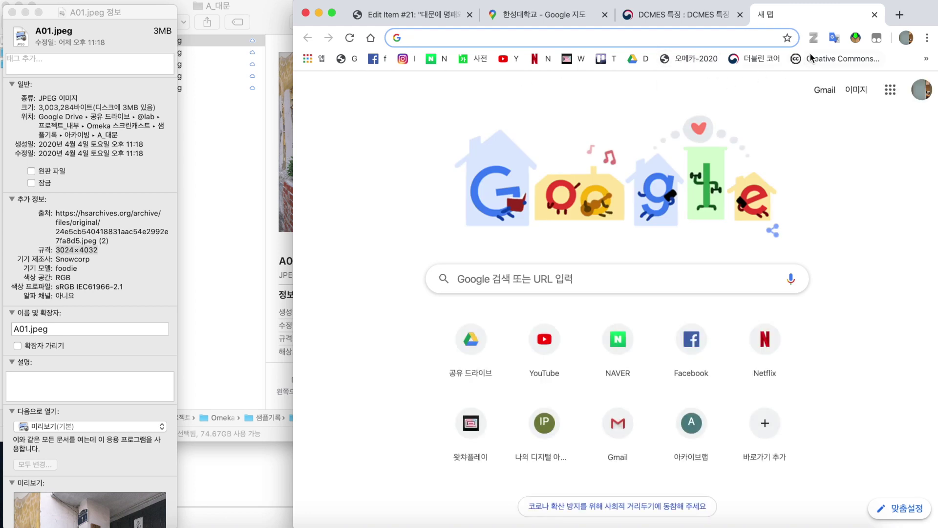
click(819, 58)
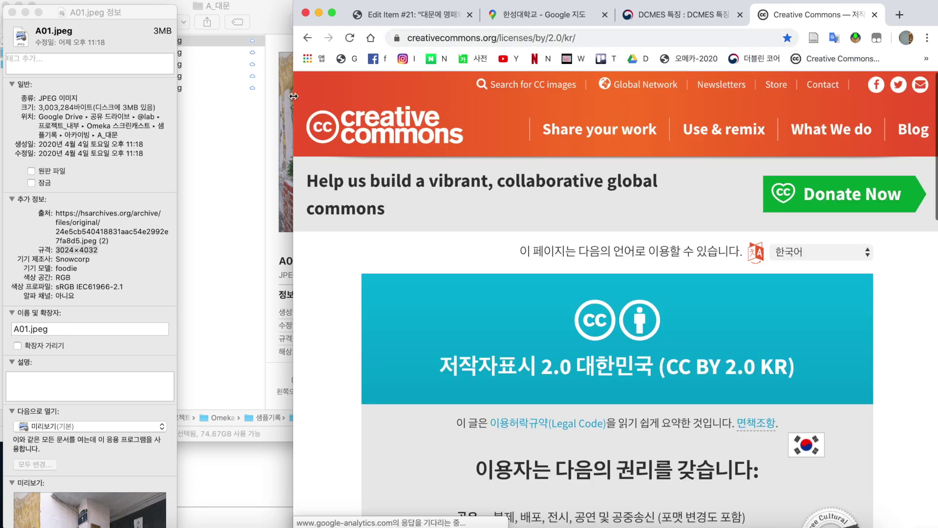
drag(293, 96, 0, 100)
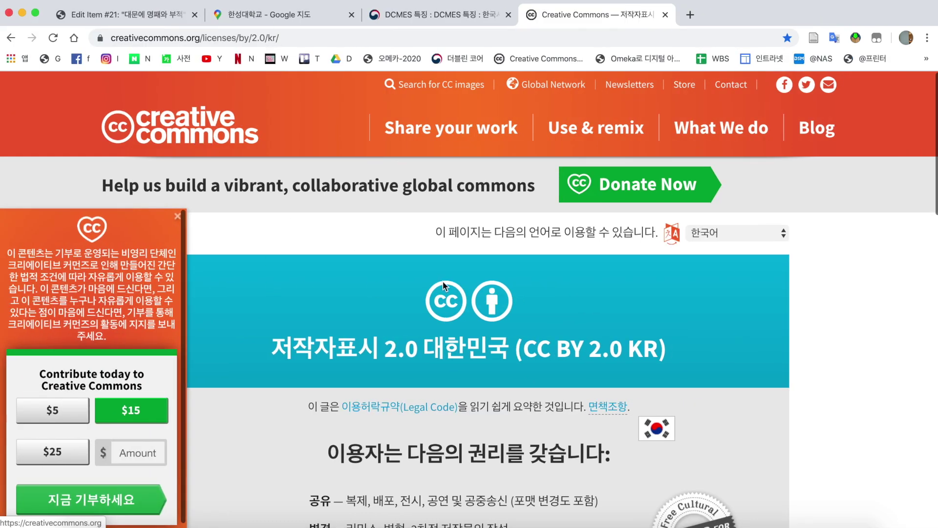
Dismiss the donation pop-up and read the permissions, conditions and notices of the CC BY 2.0 KR license
scroll(719, 278, down, 10)
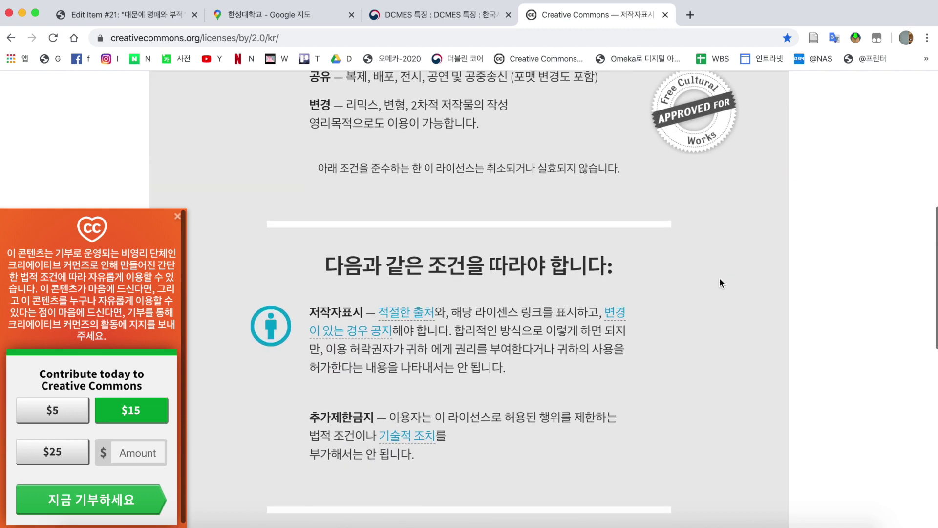
click(178, 216)
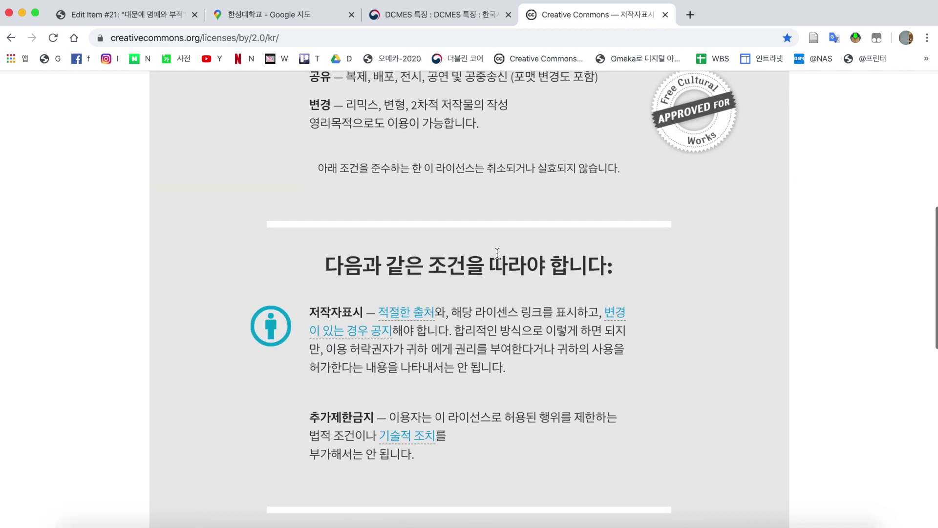
scroll(517, 255, down, 7)
scroll(517, 258, up, 4)
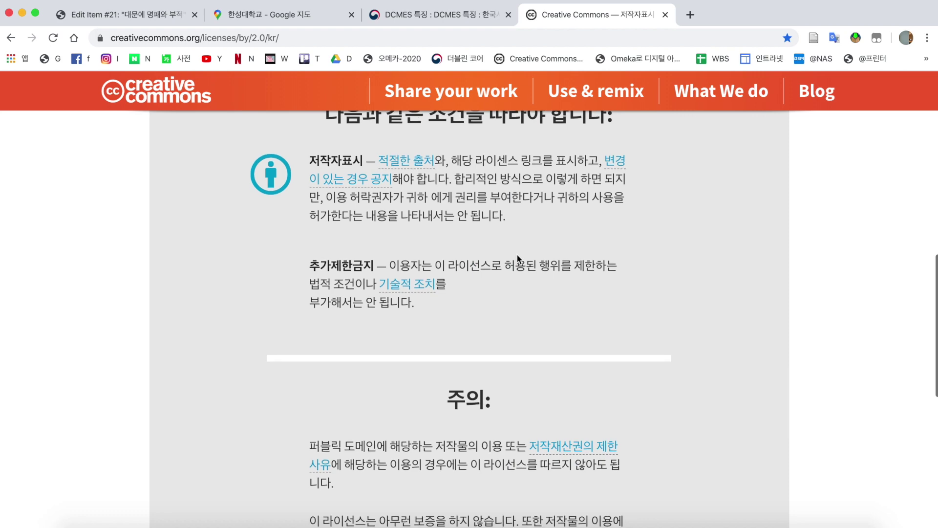
scroll(517, 253, up, 2)
scroll(730, 233, down, 4)
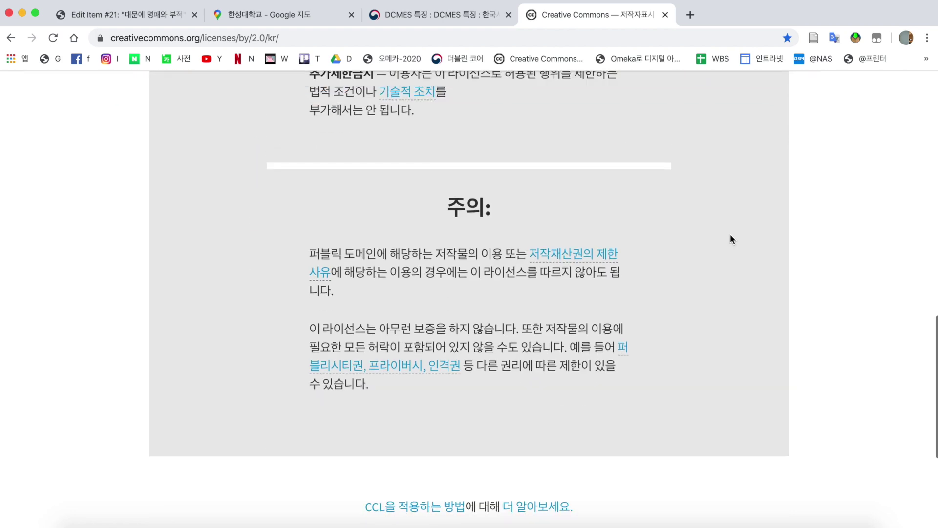
scroll(730, 234, down, 5)
scroll(730, 234, up, 3)
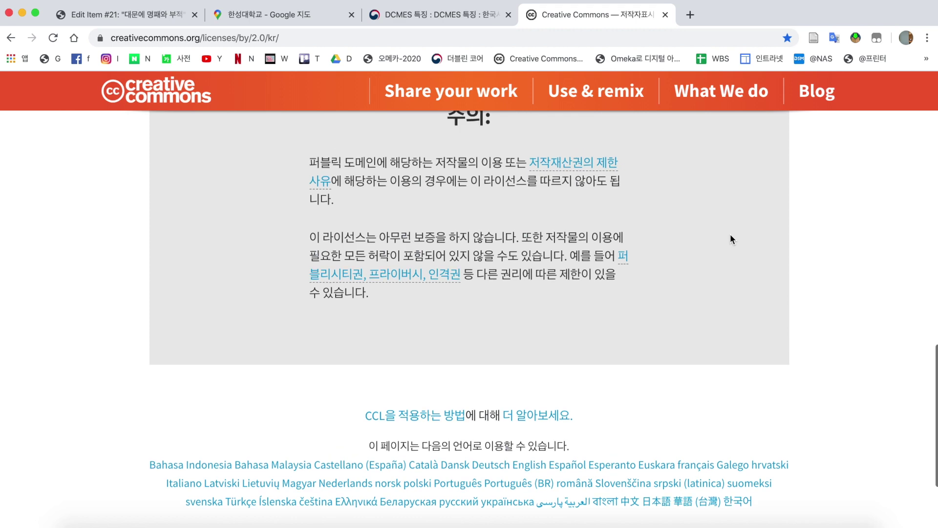
scroll(730, 233, up, 12)
scroll(730, 238, up, 1)
scroll(729, 233, up, 5)
scroll(730, 234, down, 13)
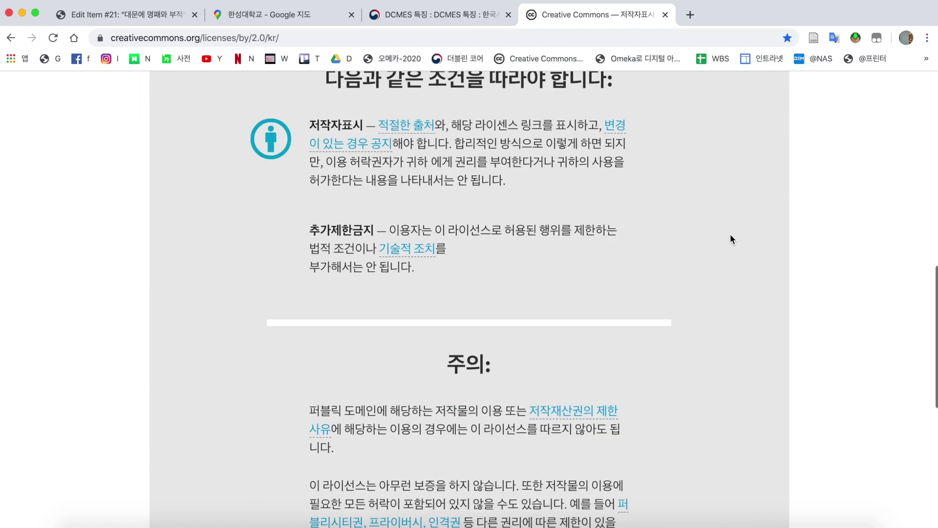
scroll(730, 234, down, 4)
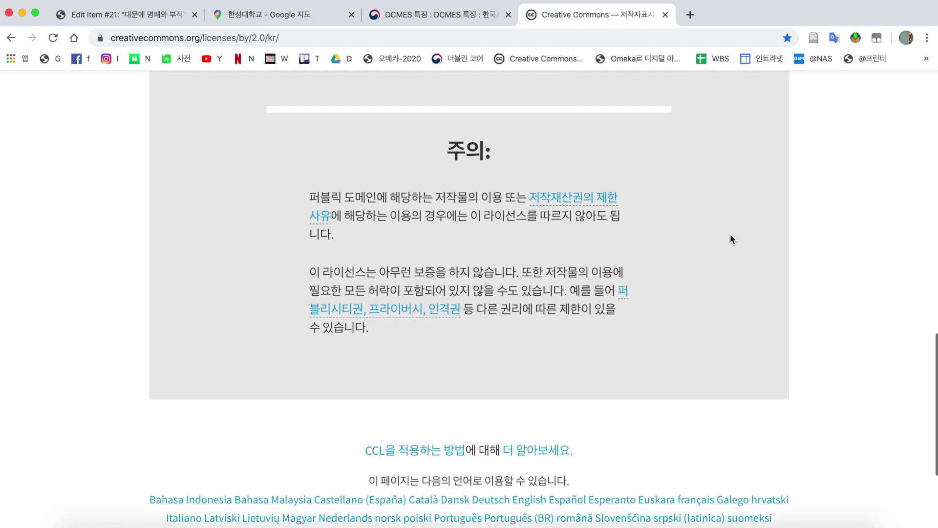
scroll(730, 236, down, 1)
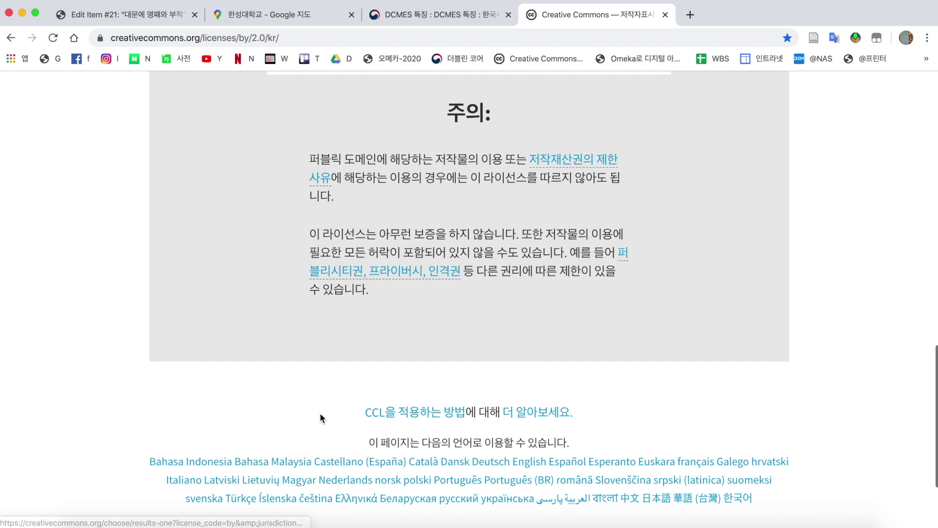
scroll(320, 412, down, 1)
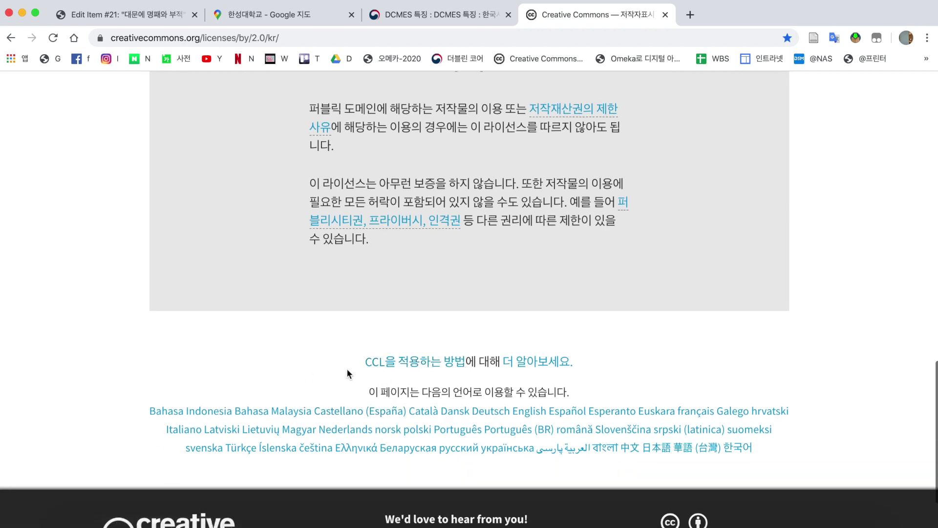
Open the instructions for applying the CCL and examine the preview of how the license appears on a website
click(398, 362)
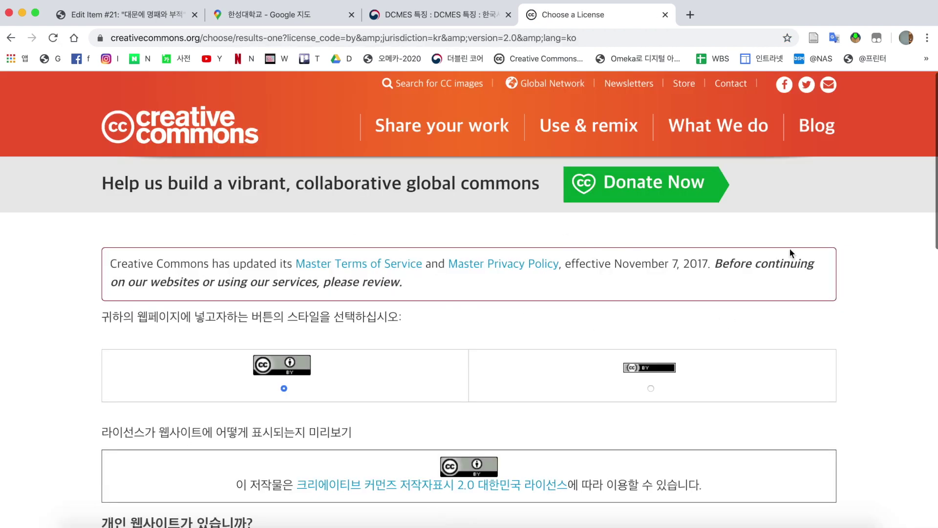
scroll(842, 265, down, 4)
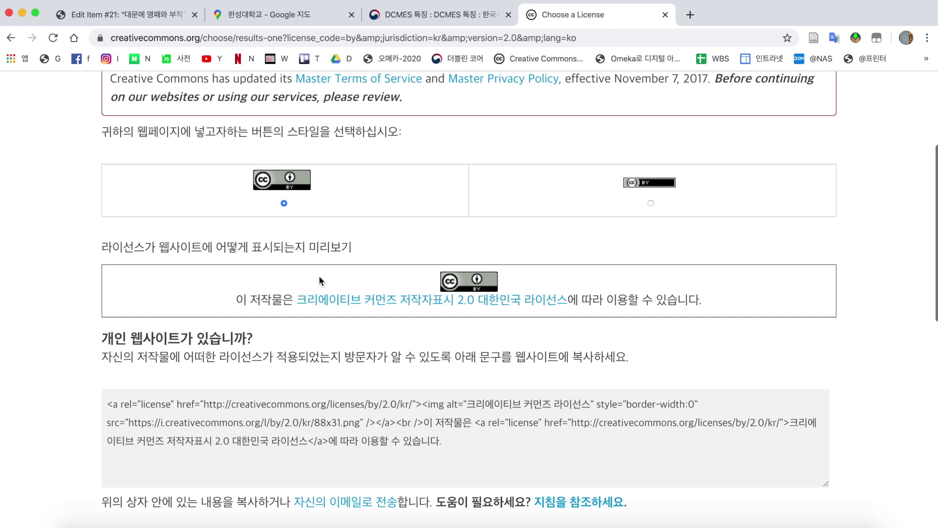
triple_click(124, 250)
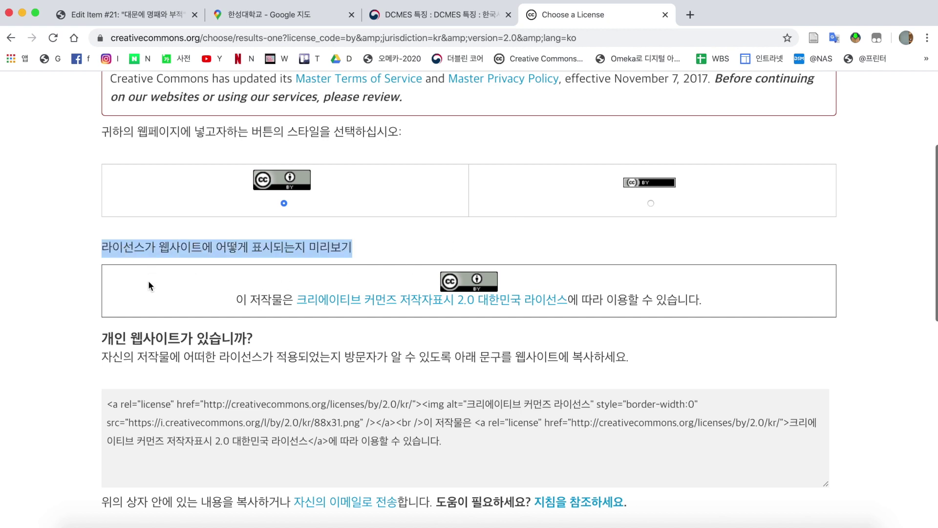
click(180, 278)
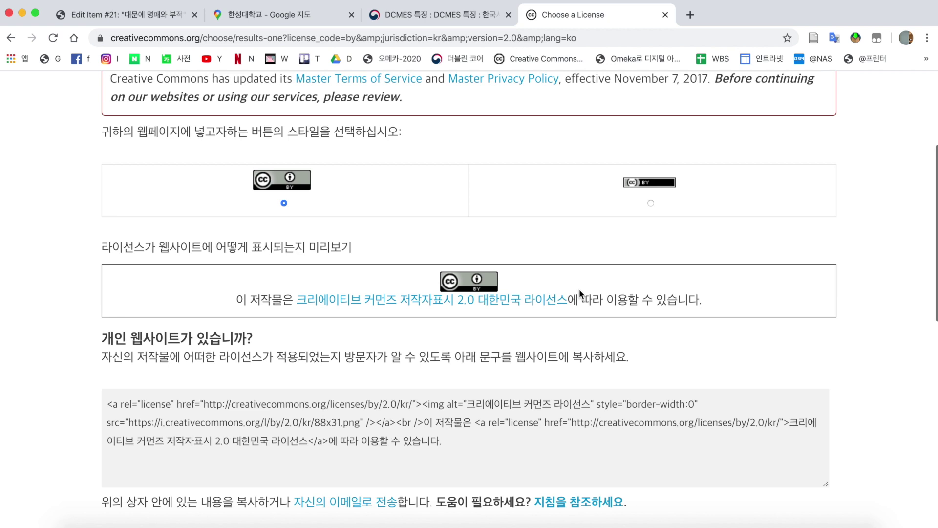
Copy the HTML code of the CC BY 2.0 KR license notice and return to the Omeka item form
scroll(579, 289, down, 3)
click(475, 382)
key(super+c)
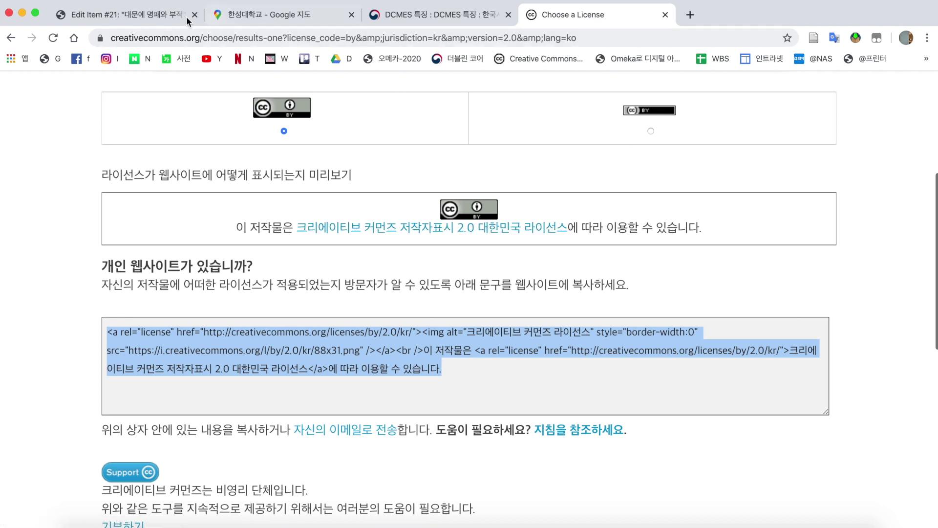
click(156, 17)
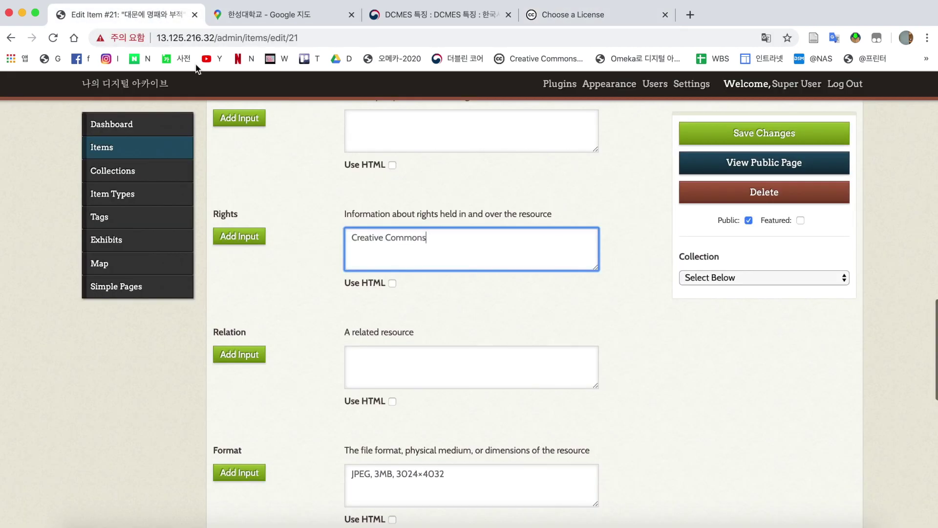
triple_click(444, 244)
key(super+v)
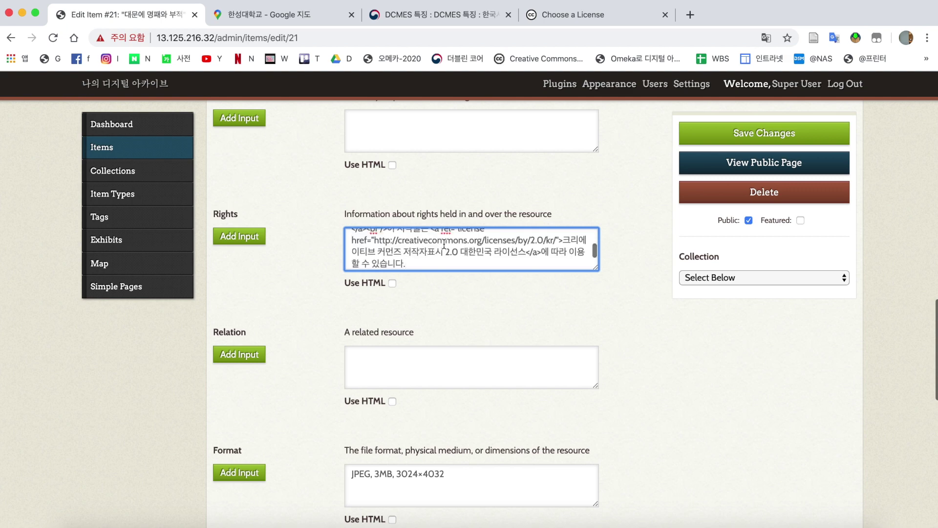
key(super+z)
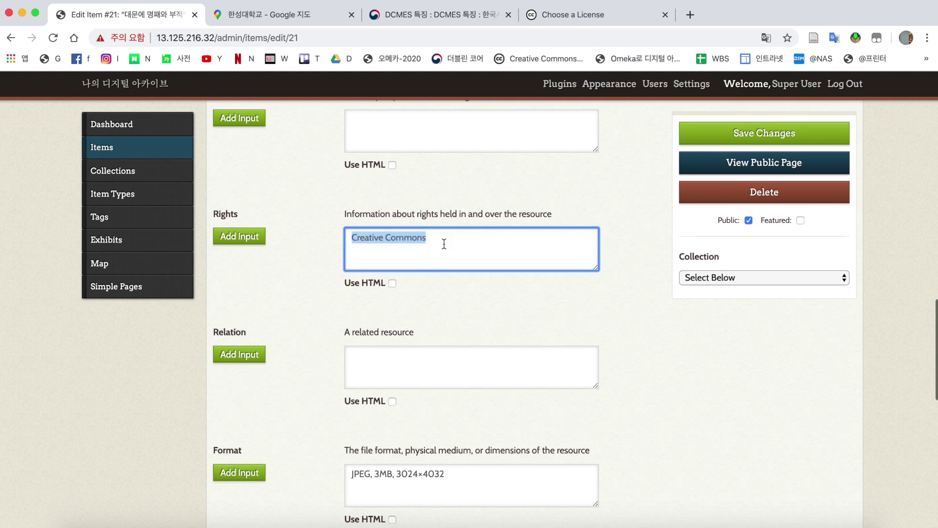
Replace the Rights text with the copied license code, inserted as HTML source, and save the item
key(BackSpace)
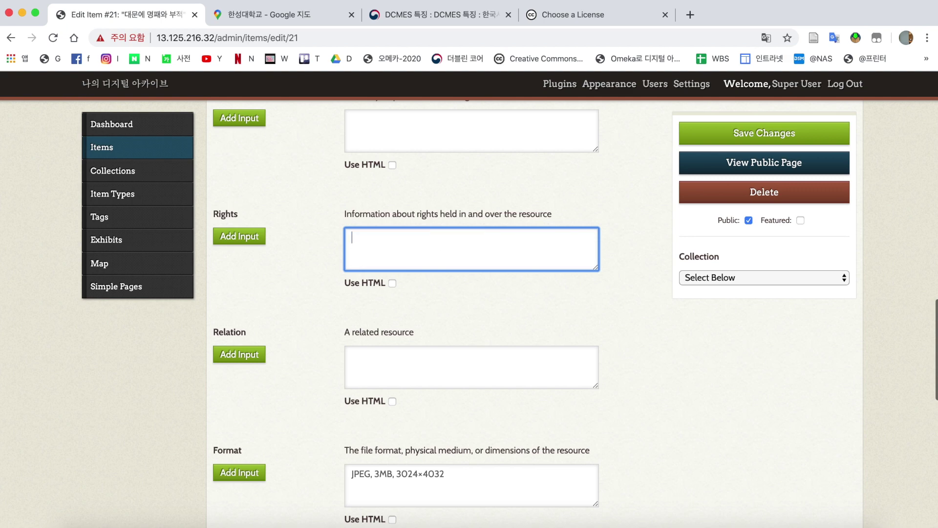
click(392, 283)
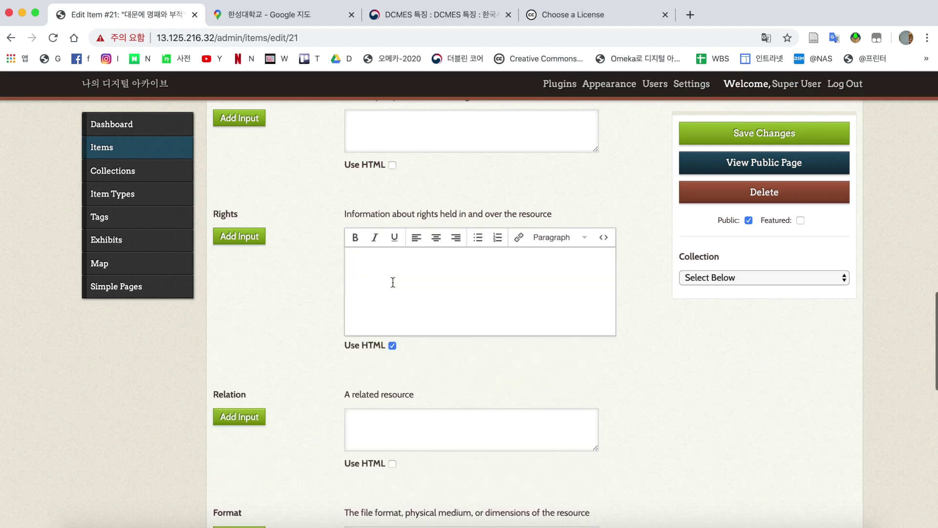
click(604, 238)
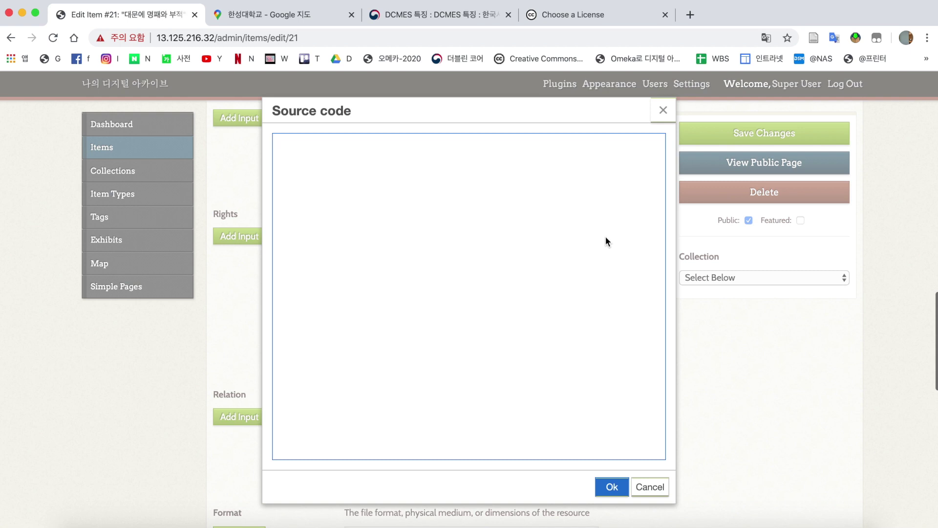
key(super+v)
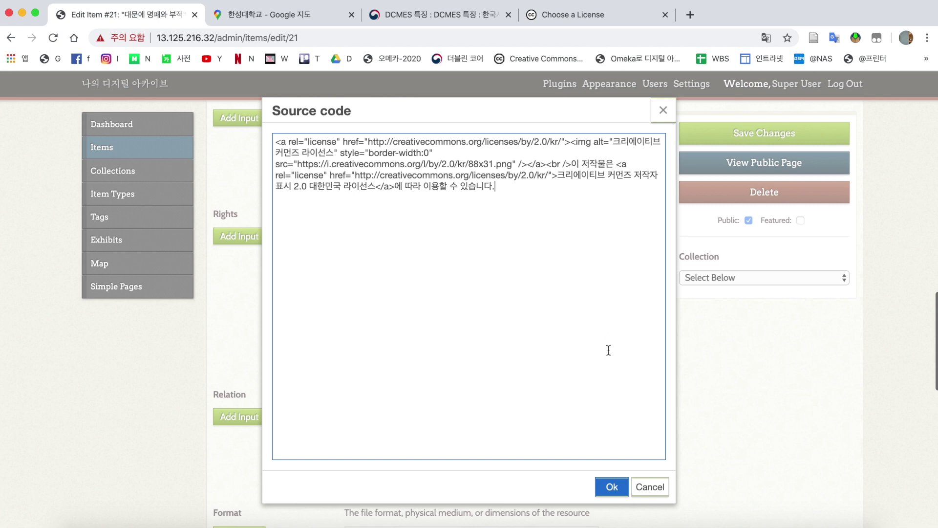
click(612, 487)
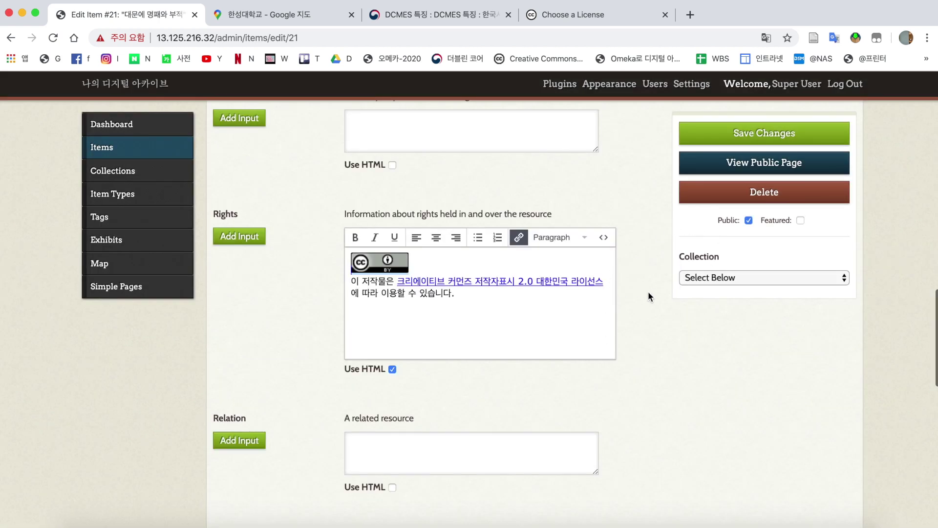
click(752, 141)
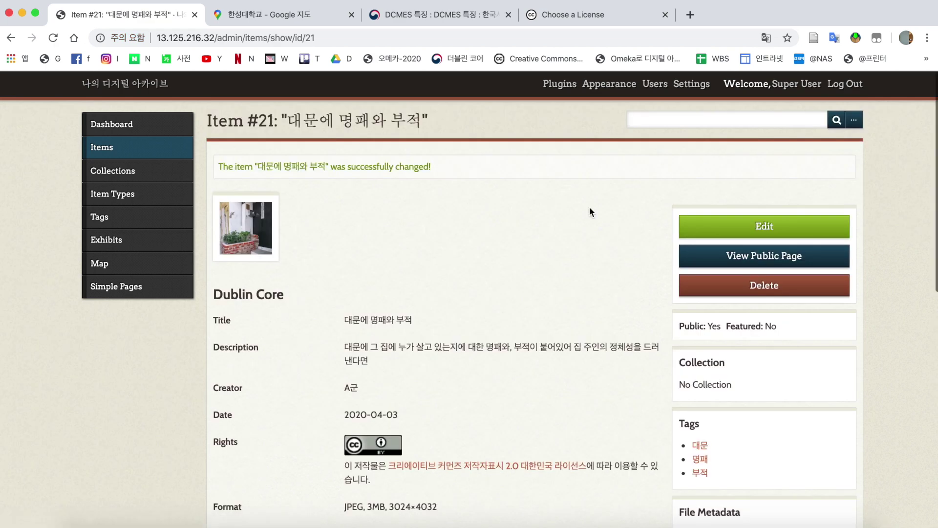
View the item's public page, follow the Creative Commons license link in its Rights entry and go back to the item
scroll(519, 265, down, 5)
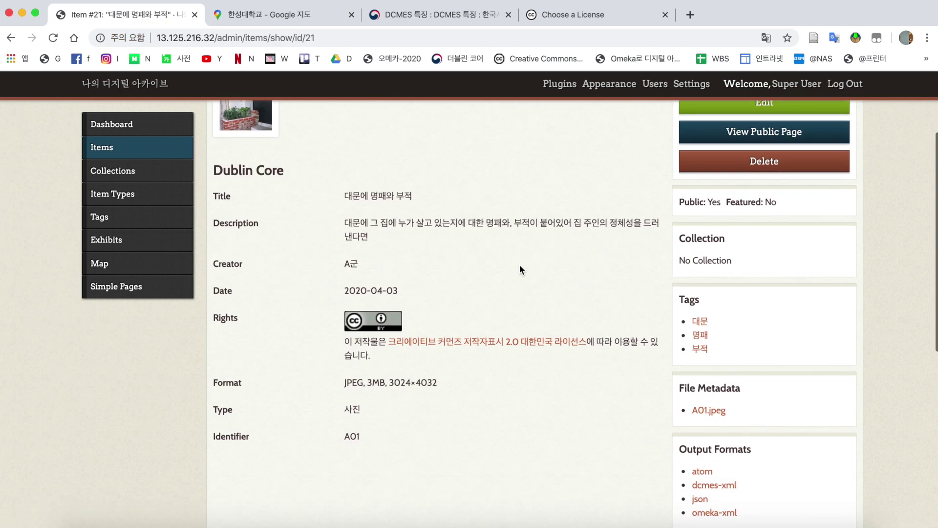
click(730, 138)
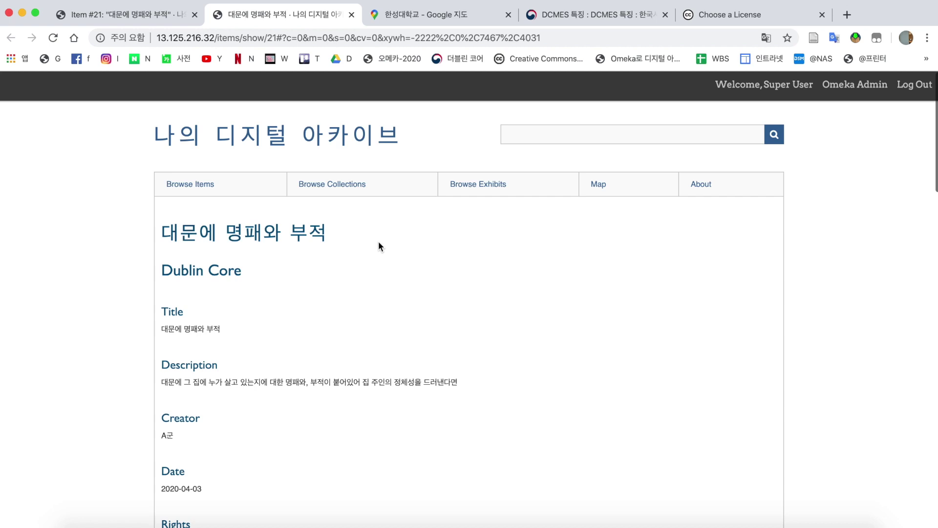
scroll(379, 244, down, 3)
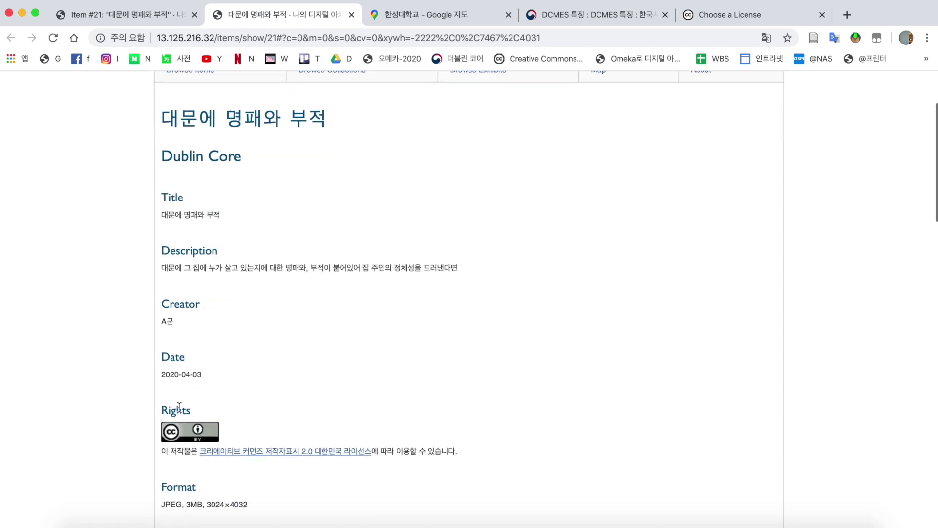
scroll(299, 401, down, 1)
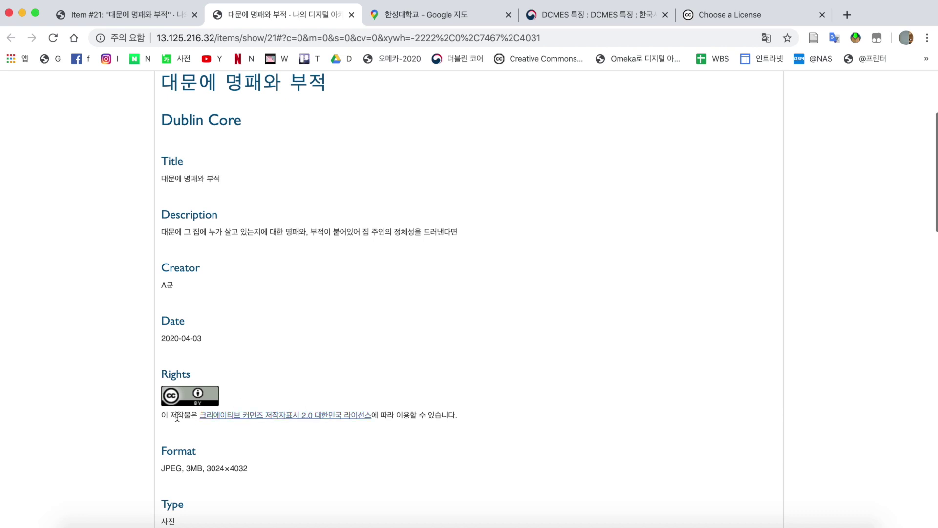
click(231, 417)
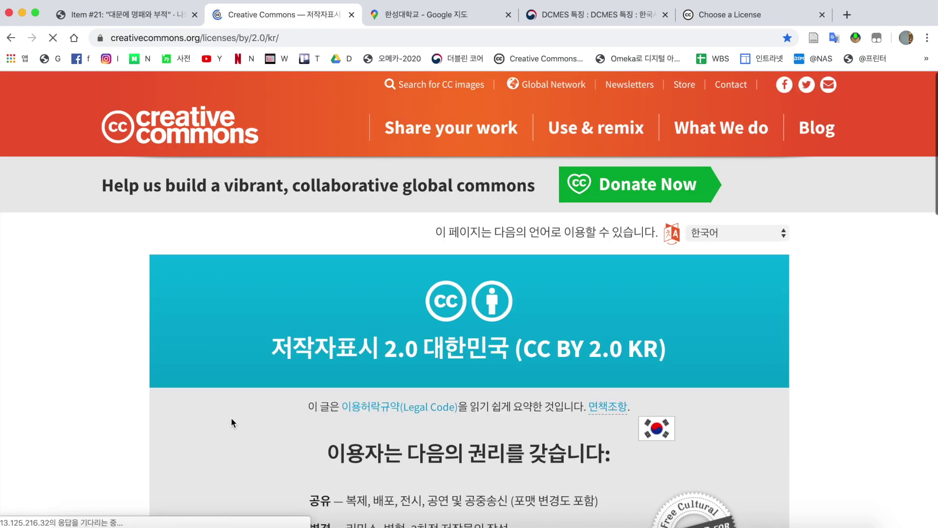
scroll(231, 422, left, 5)
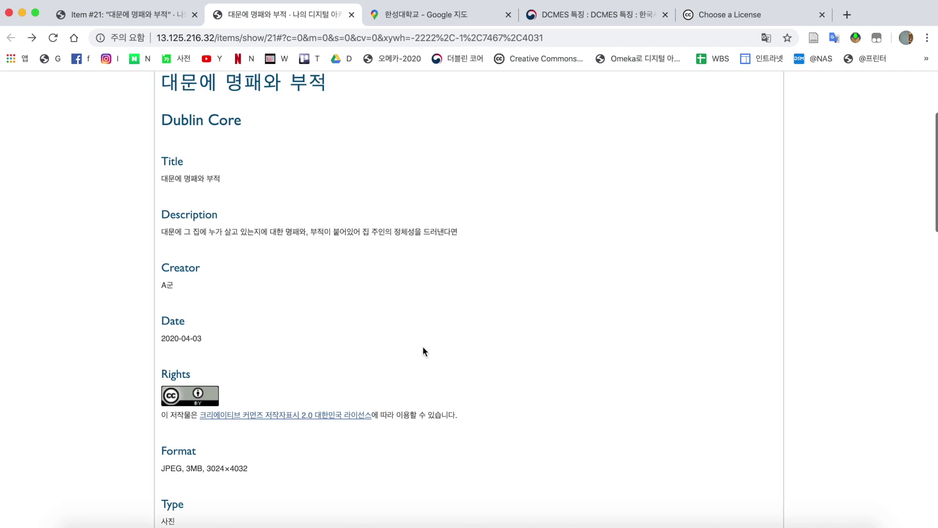
View the photo attached to the public item at original size, then return to the item's admin page
scroll(274, 360, down, 3)
scroll(274, 363, down, 3)
click(258, 395)
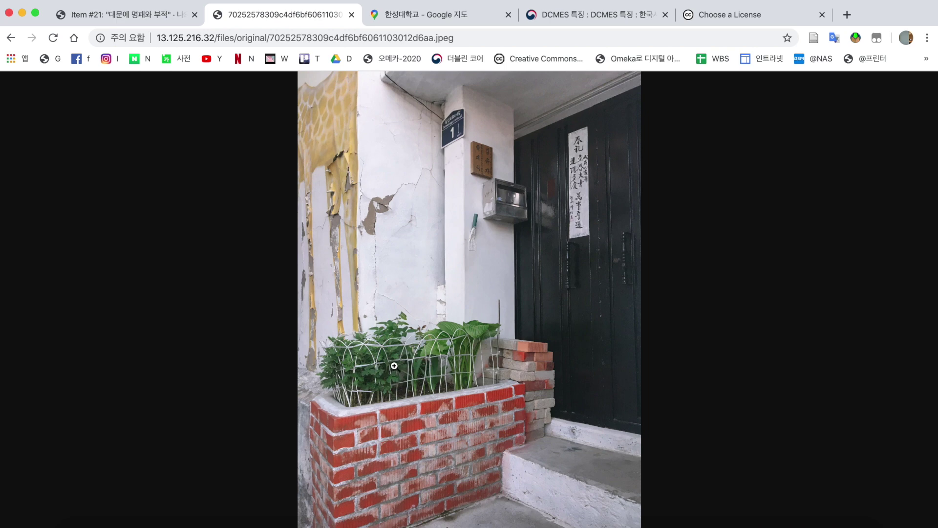
scroll(393, 365, left, 5)
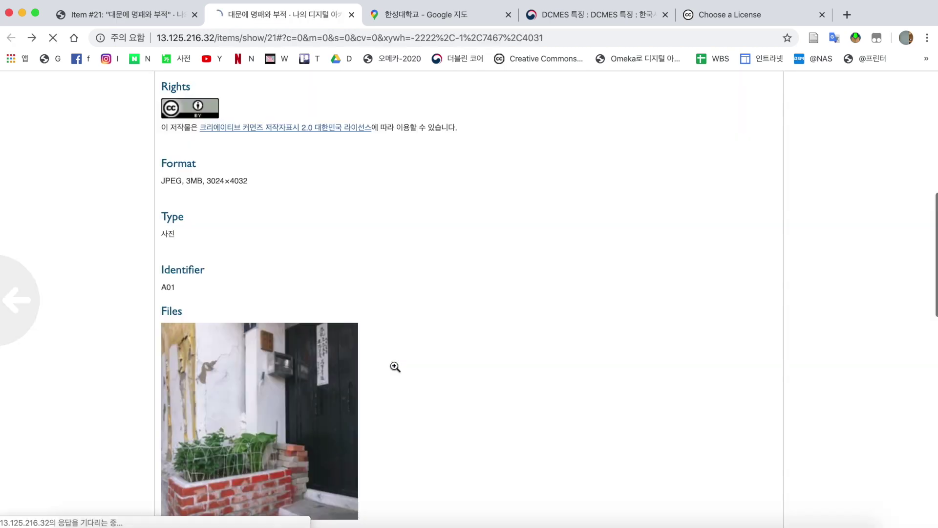
scroll(487, 343, down, 5)
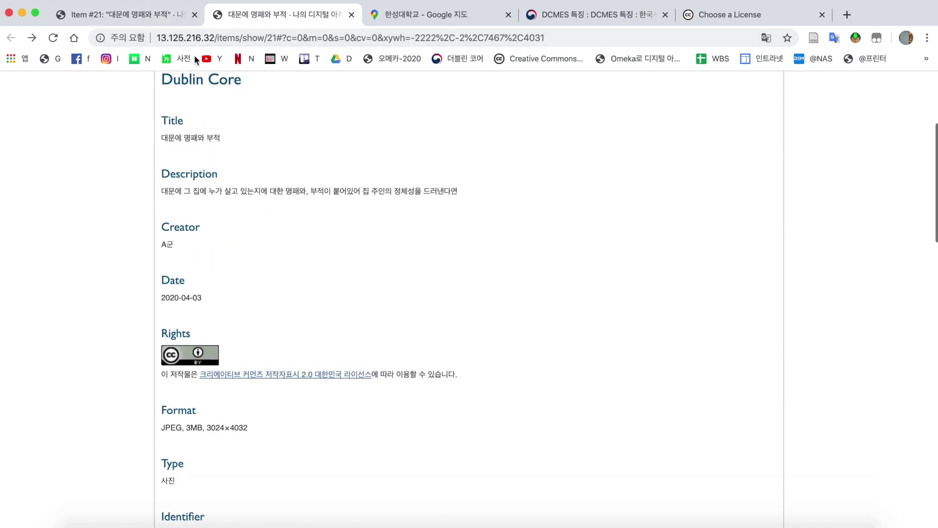
click(145, 12)
scroll(503, 286, up, 3)
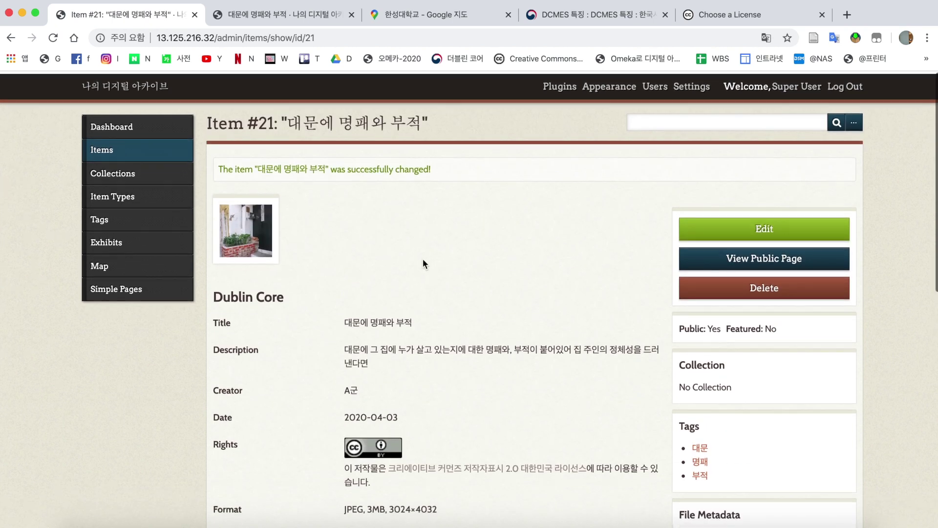